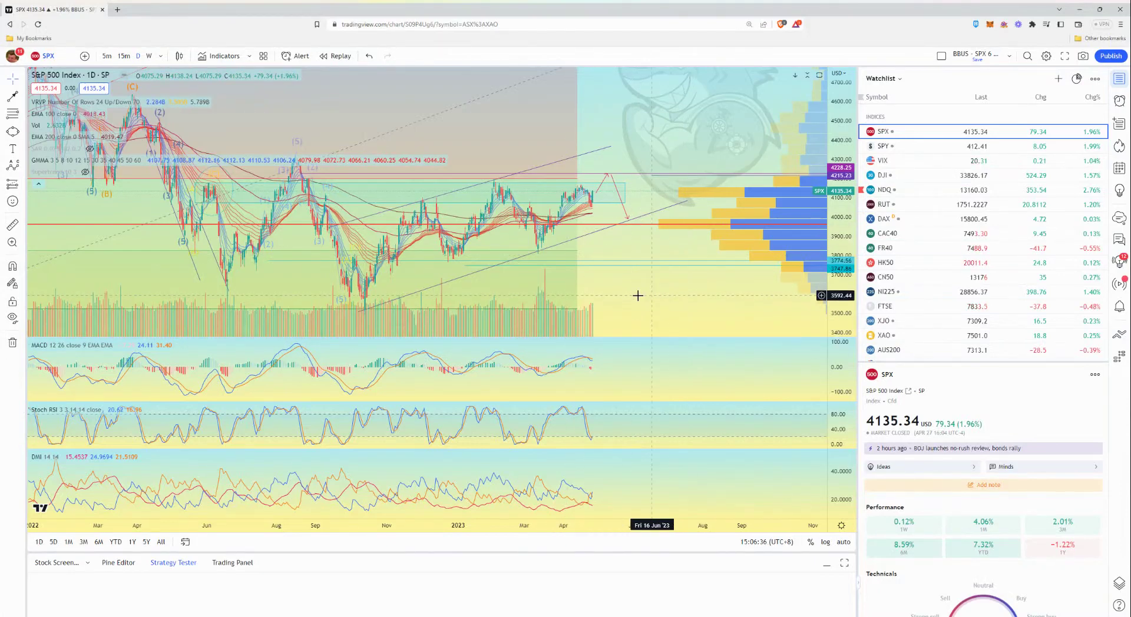
- Examine the S&P 500 daily chart's recent price action, channel, resistance levels and projected path, enlarging the price pane slightly
drag(672, 299, 724, 285)
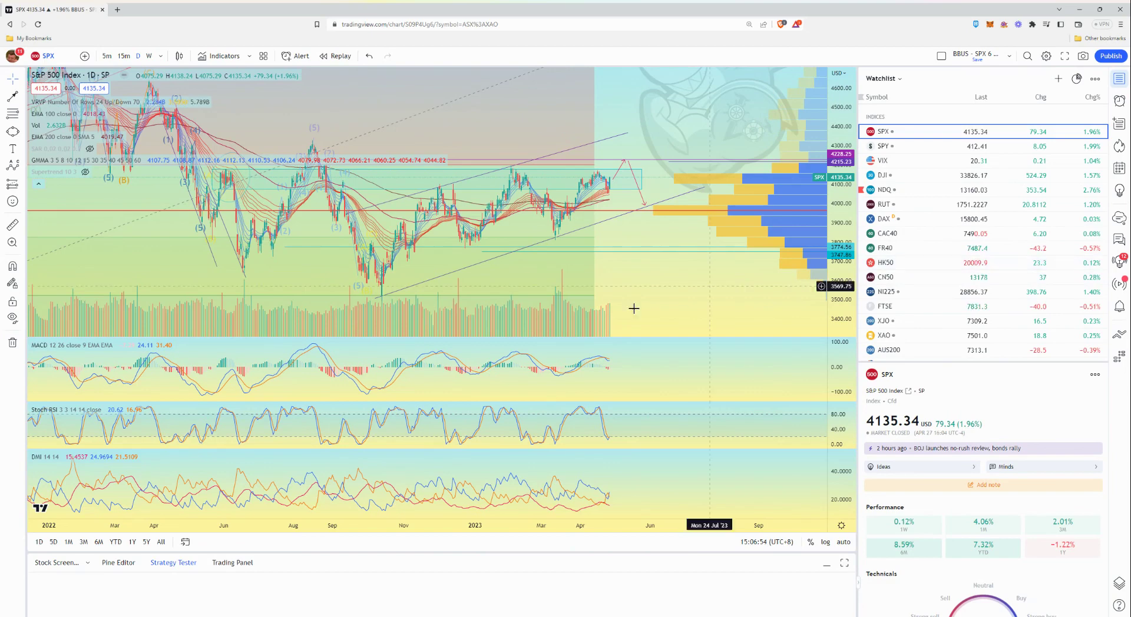
drag(659, 299, 662, 326)
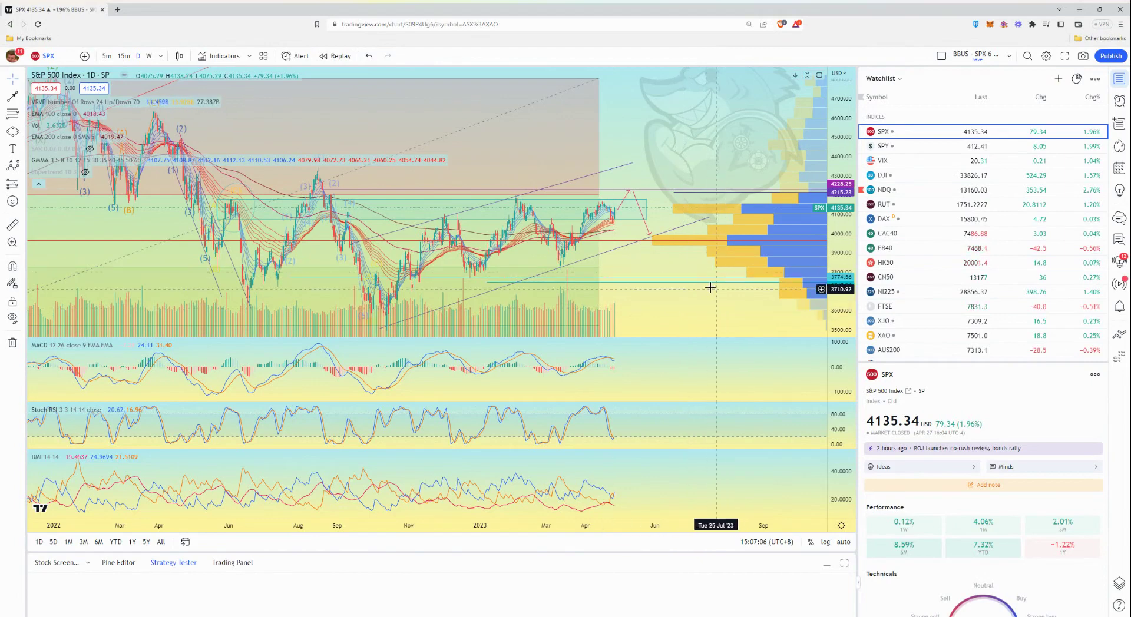
drag(694, 303, 734, 300)
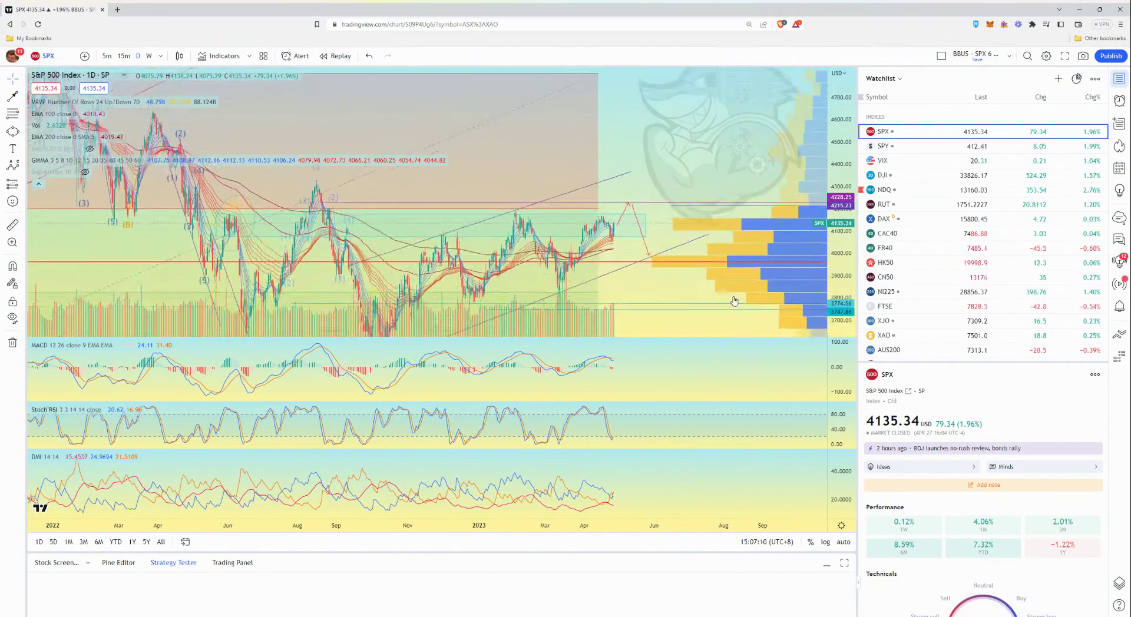
drag(649, 277, 642, 264)
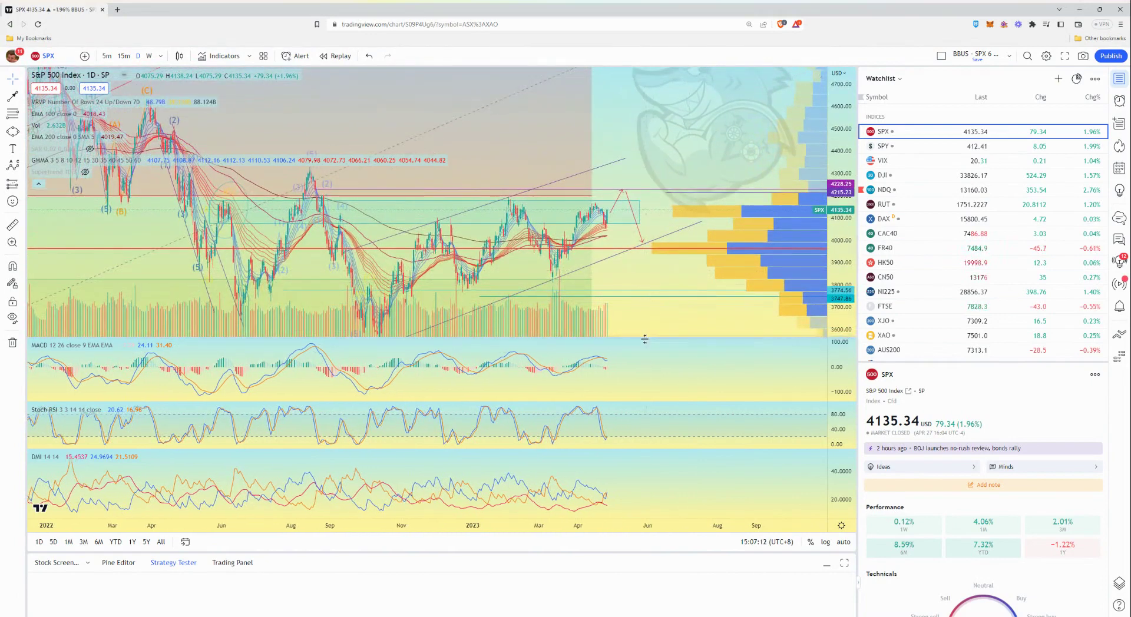
drag(645, 342, 647, 348)
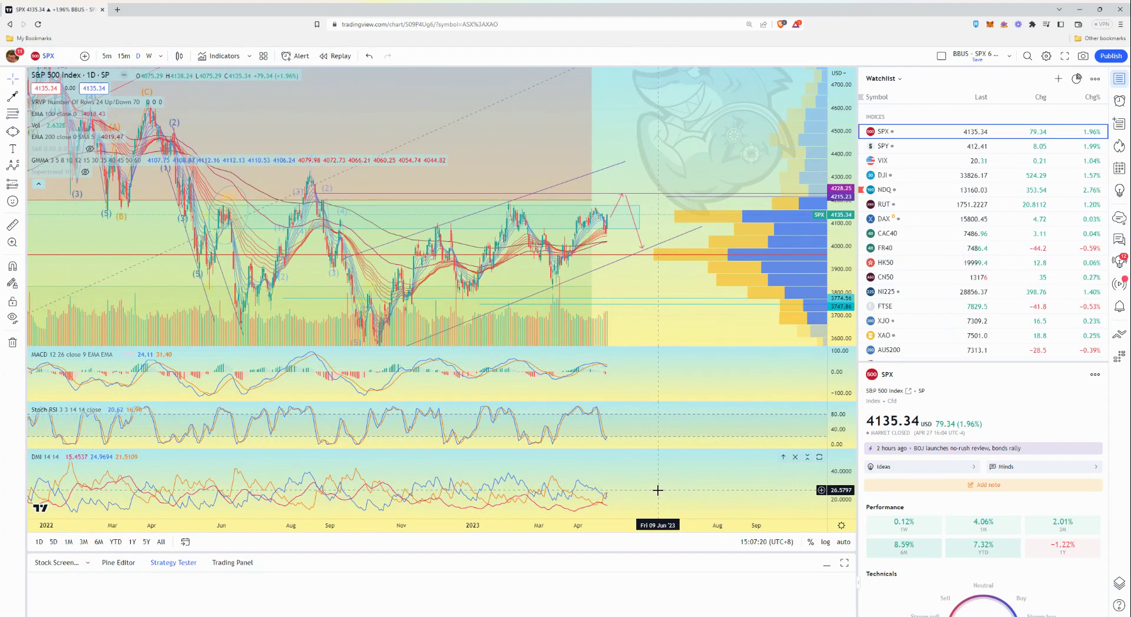
drag(654, 283, 620, 278)
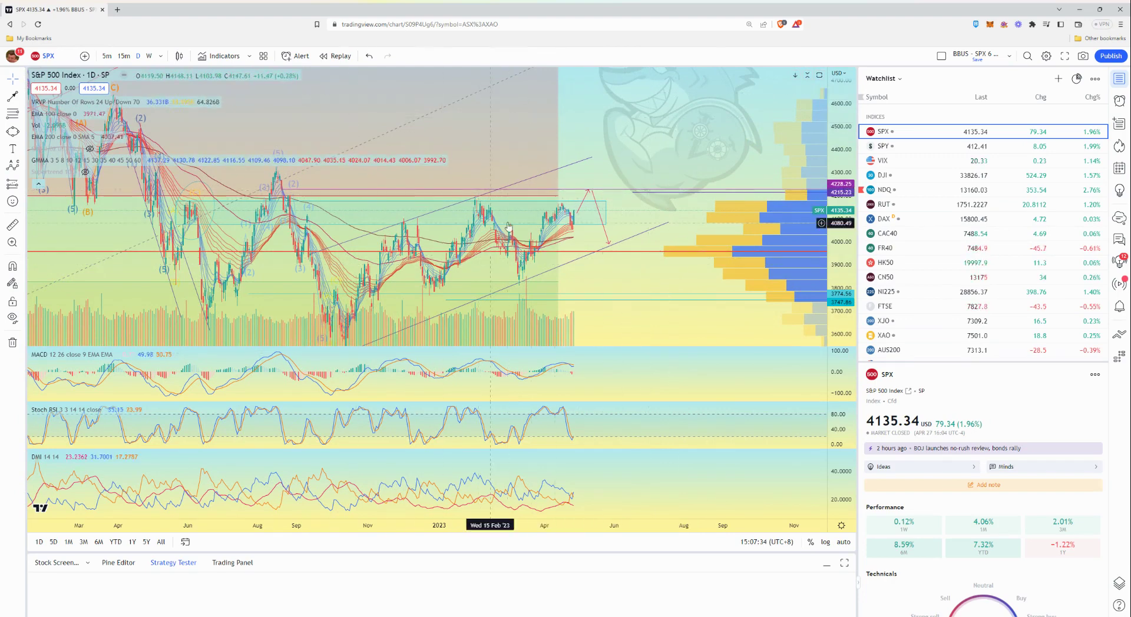
scroll(508, 227, down, 3)
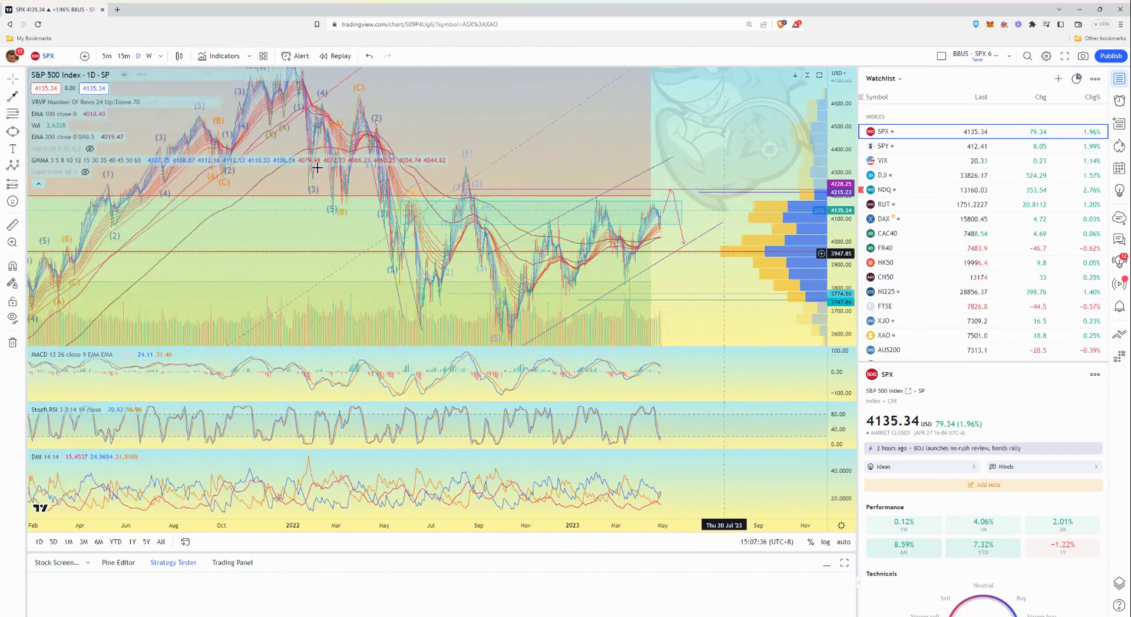
scroll(317, 168, up, 3)
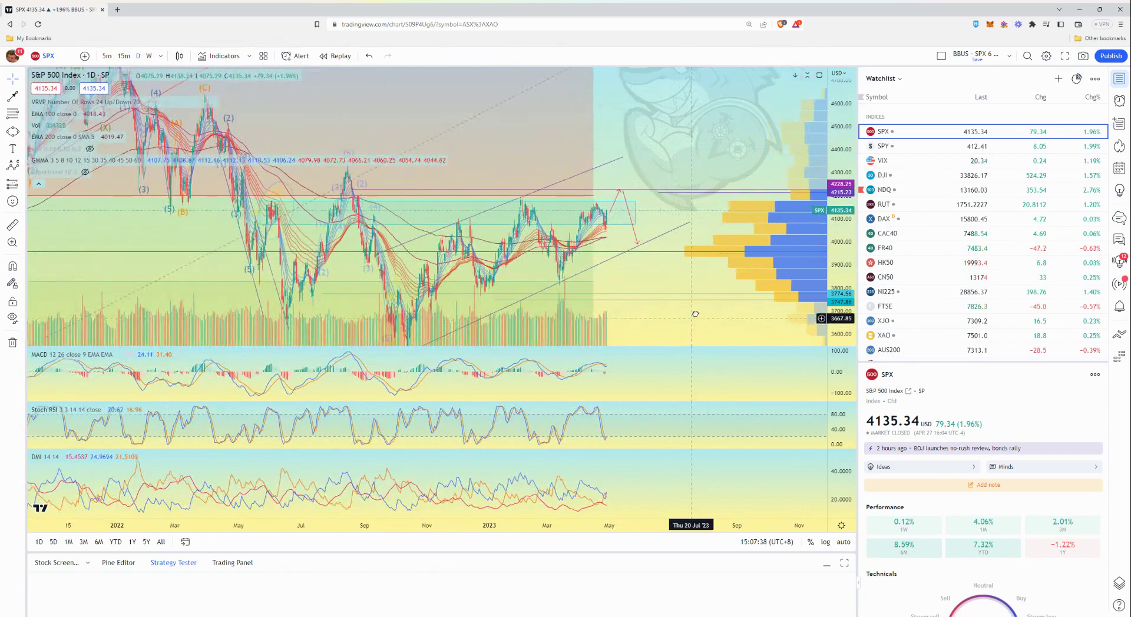
drag(695, 314, 652, 282)
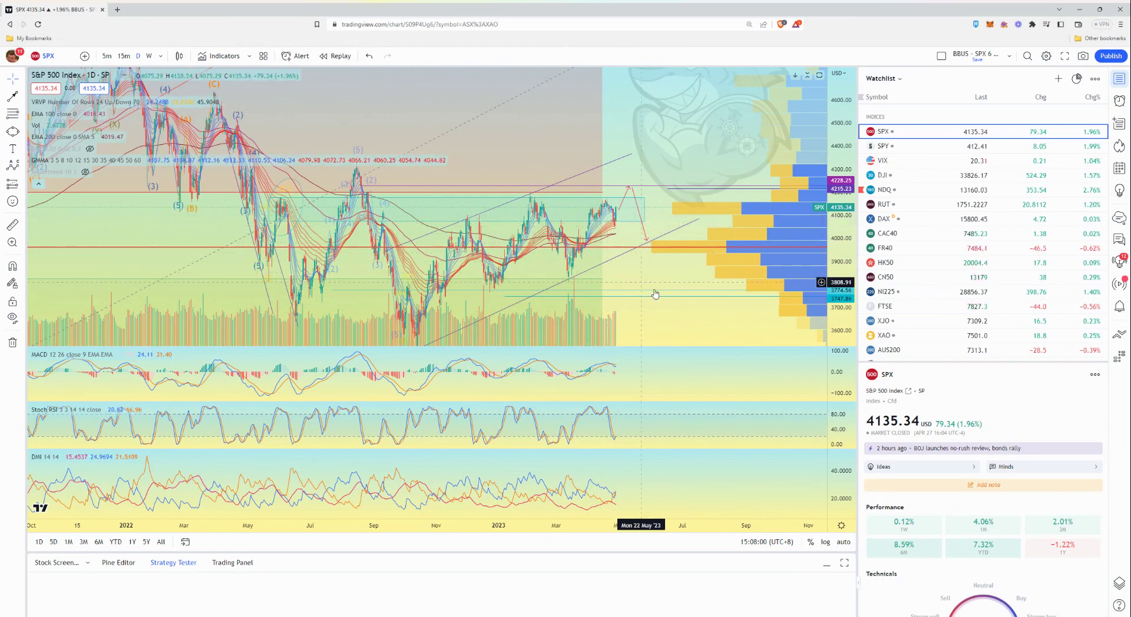
- Check the S&P 500 chart and its moving averages on the weekly timeframe and return to the daily timeframe
scroll(655, 294, down, 3)
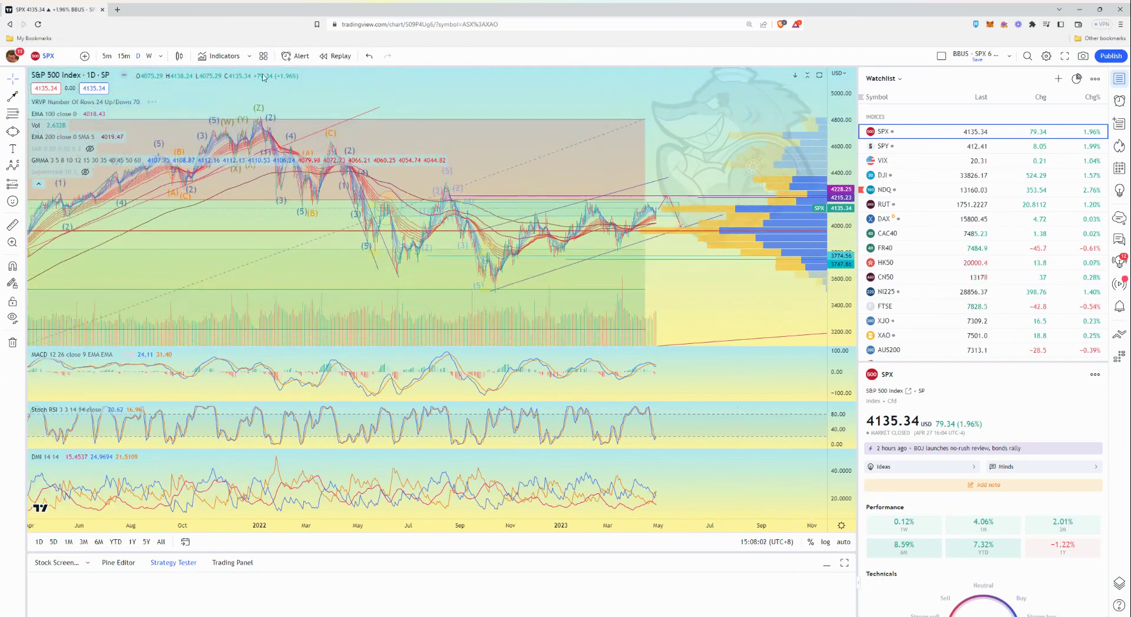
click(149, 56)
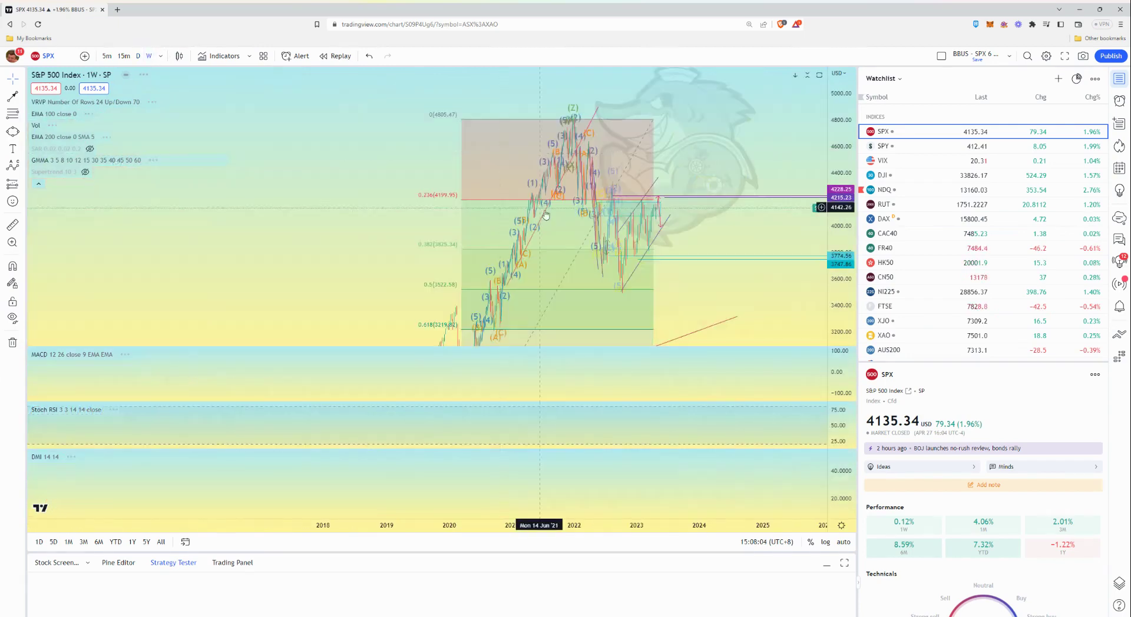
scroll(720, 283, up, 3)
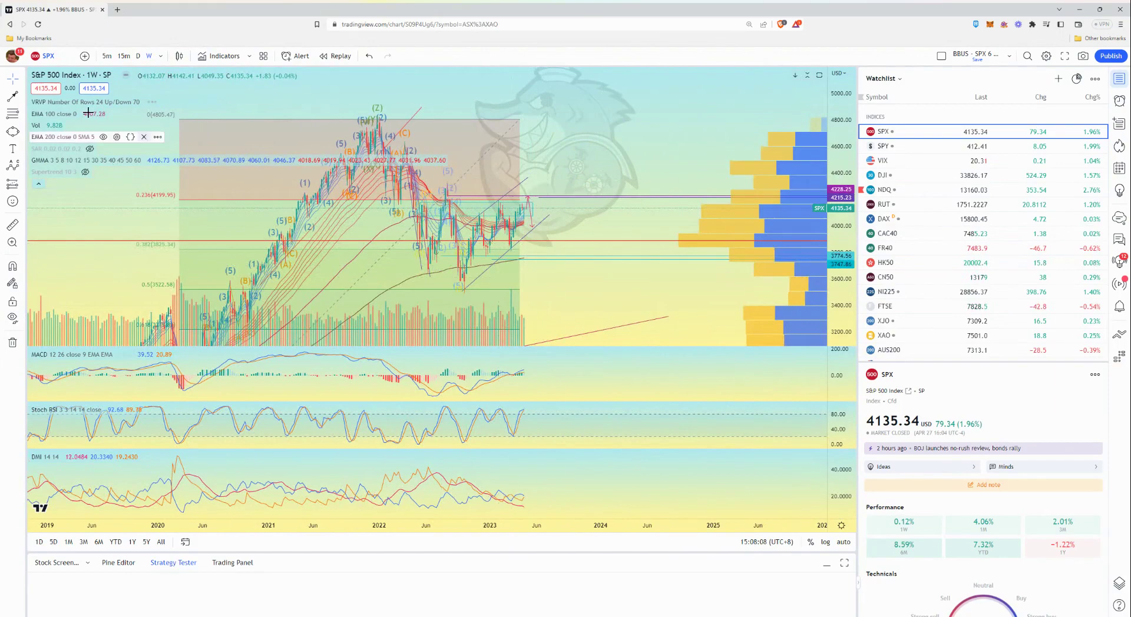
click(138, 56)
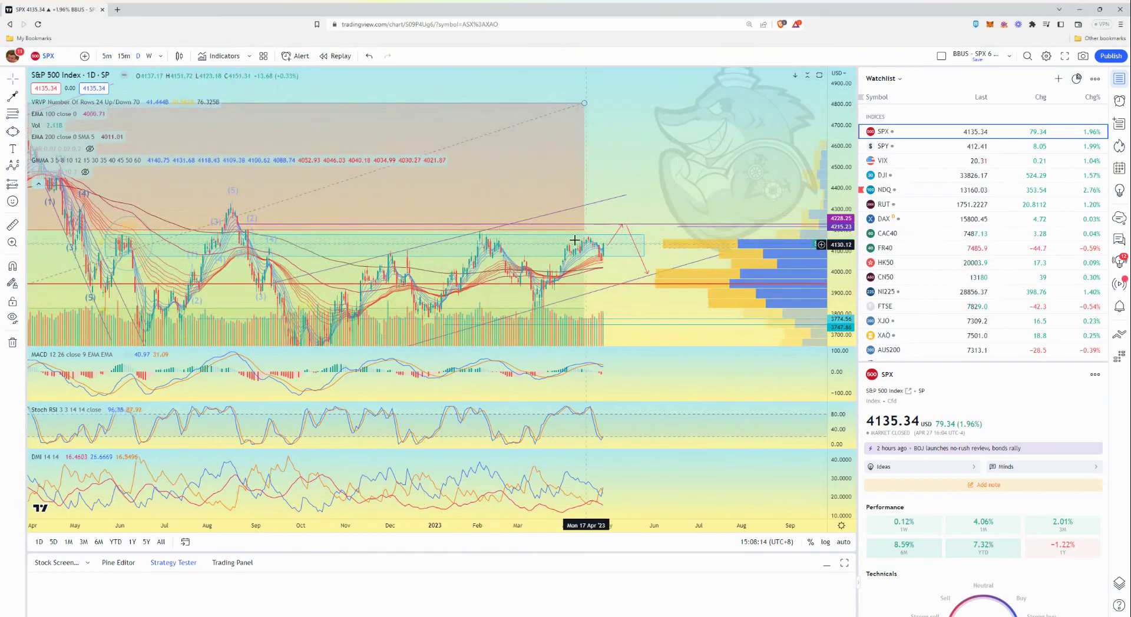
- Temporarily hide all drawings and indicators to examine the bare S&P 500 candles, and show everything again
drag(640, 304, 658, 296)
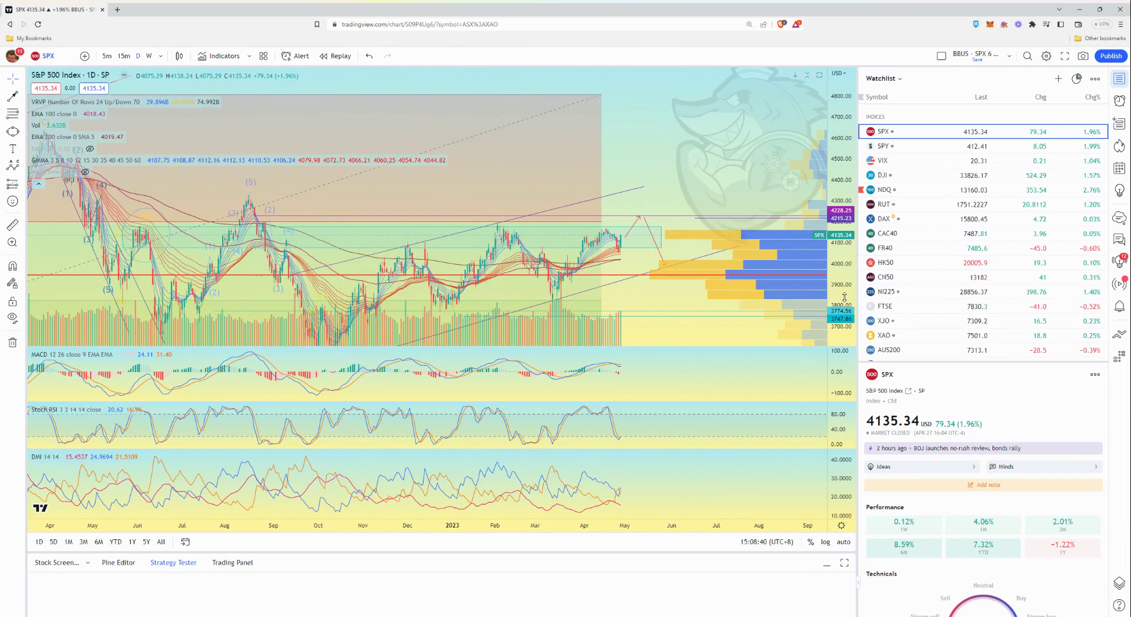
drag(844, 297, 844, 274)
drag(654, 200, 652, 139)
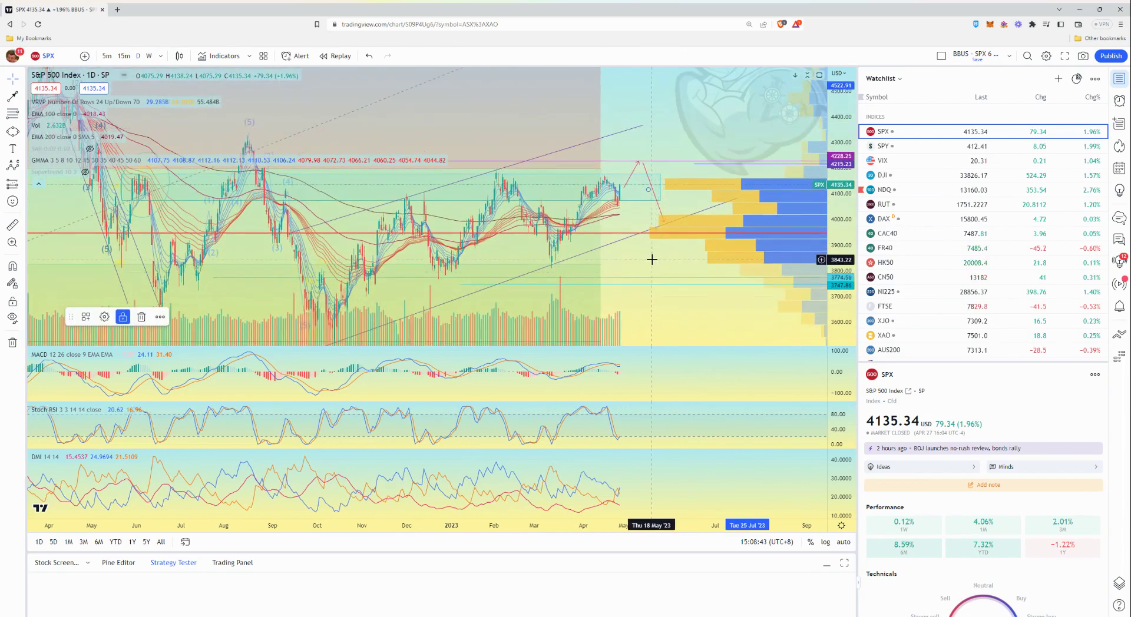
drag(652, 259, 631, 273)
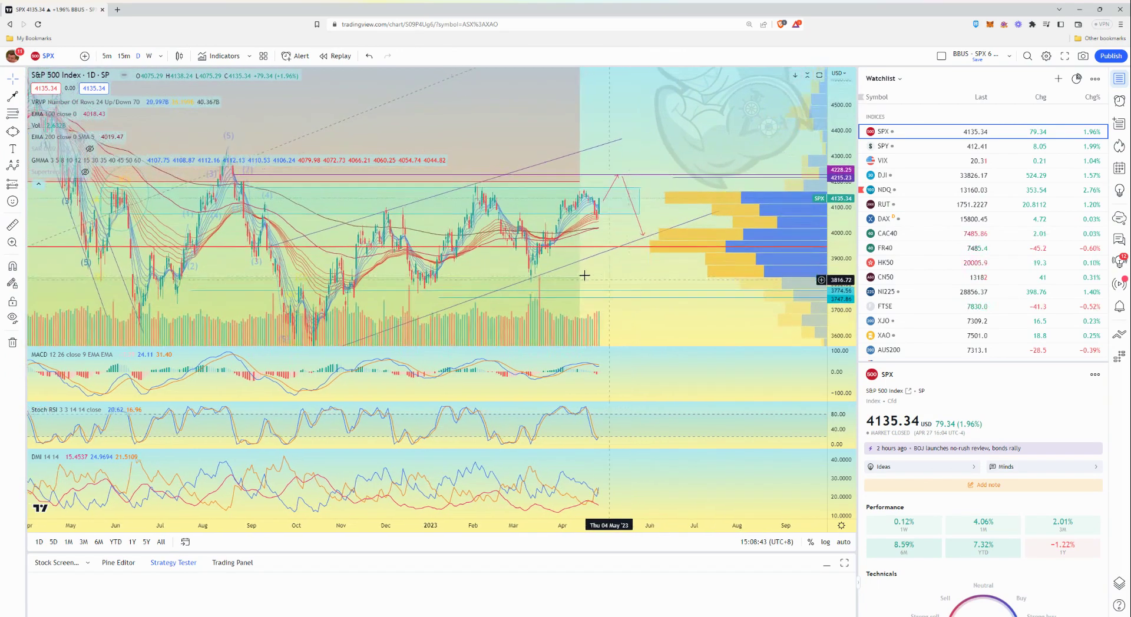
click(226, 182)
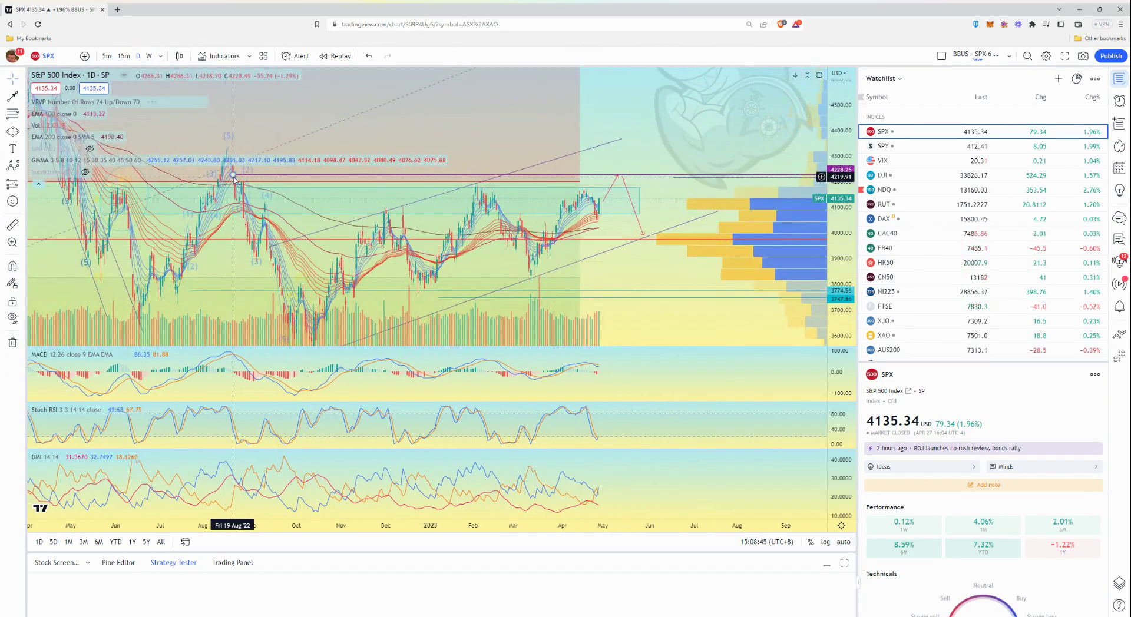
click(13, 319)
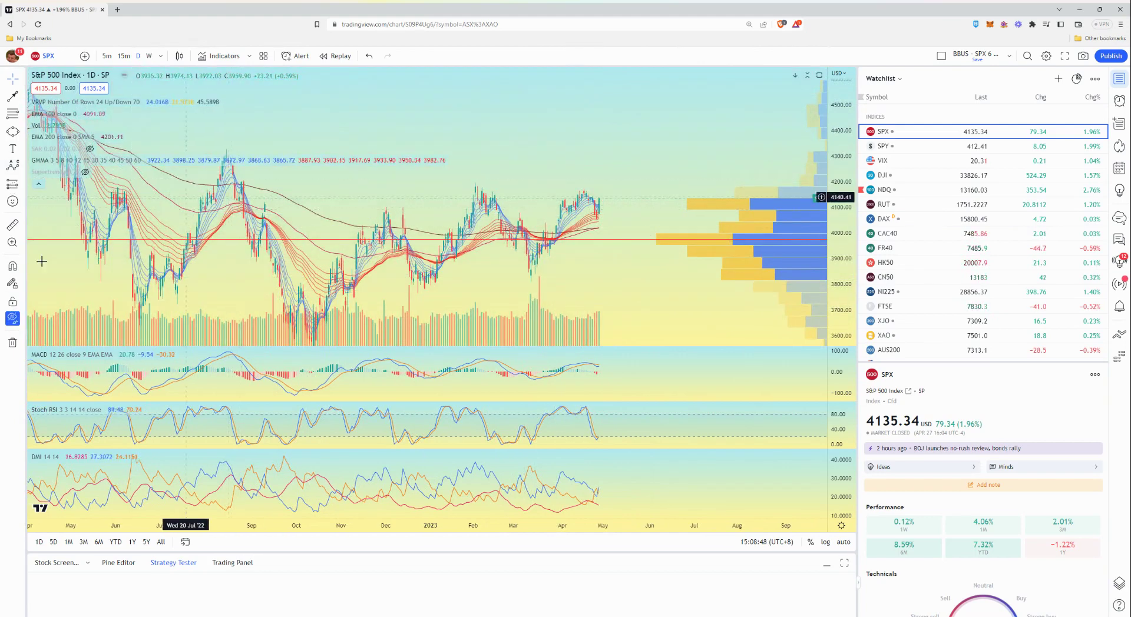
click(23, 320)
click(43, 364)
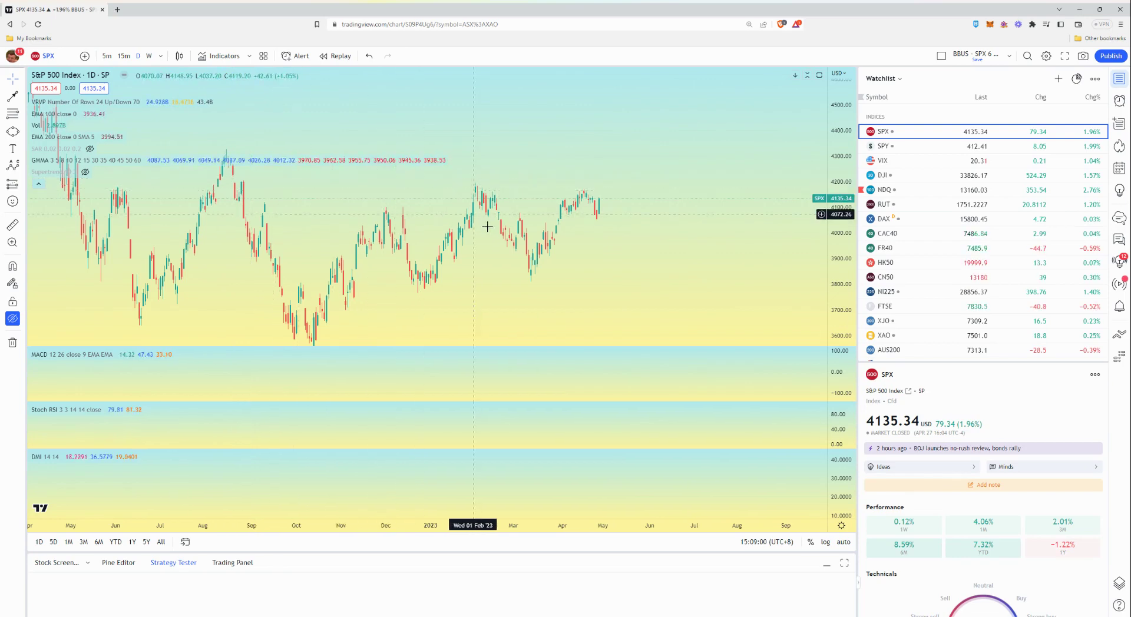
drag(329, 212, 342, 245)
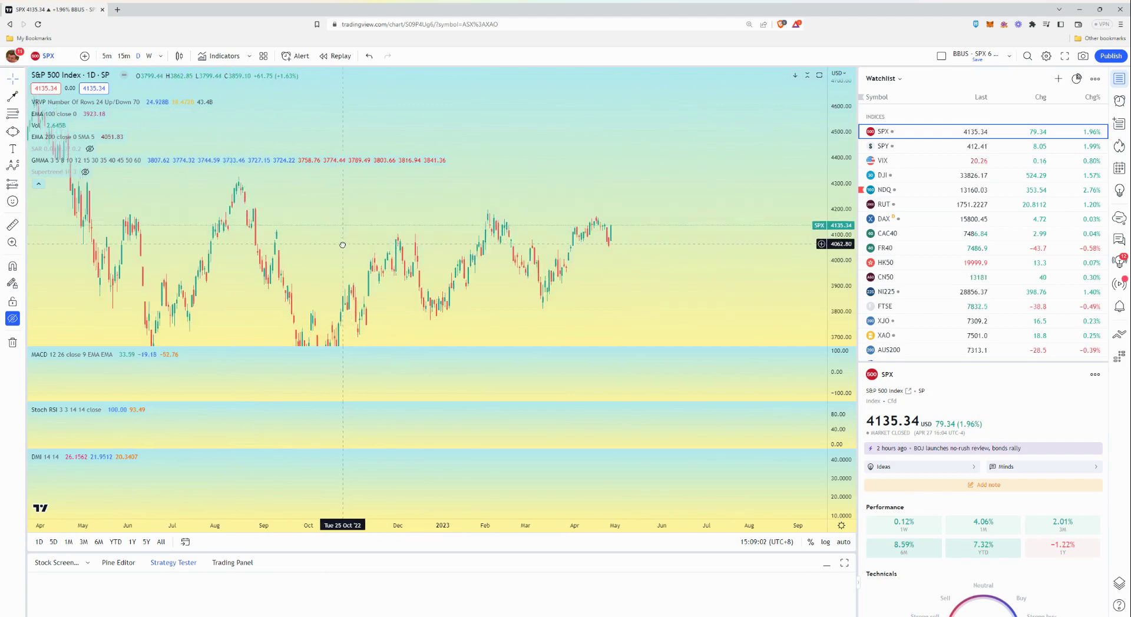
click(12, 319)
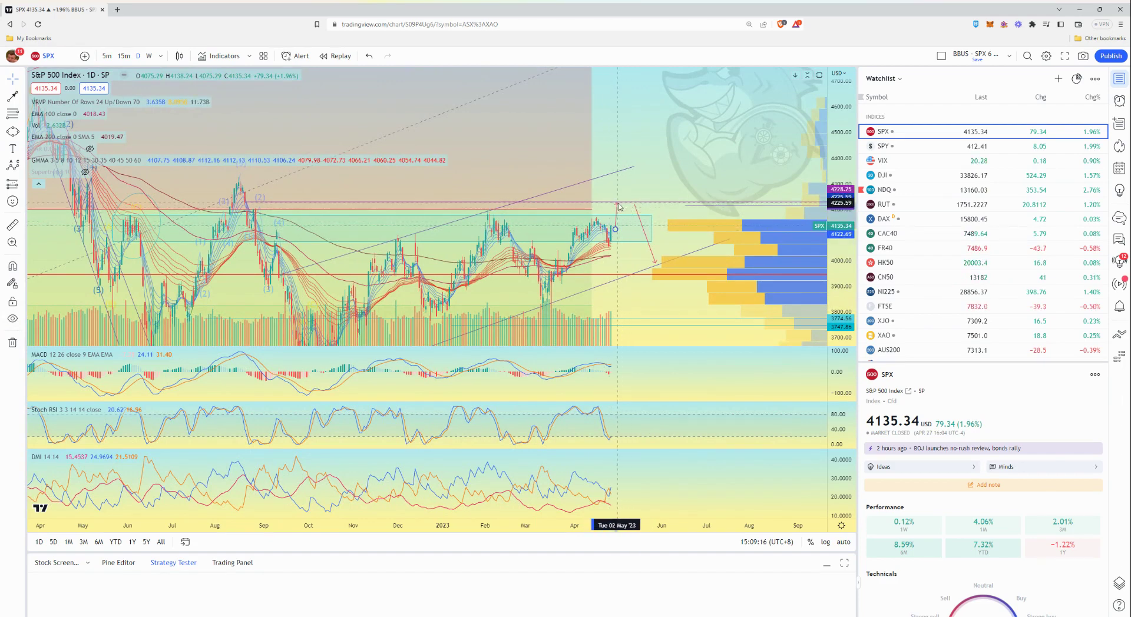
- Move the tip of the upward projection arrow to about 4242 so it meets the start of the downward arrow
click(611, 221)
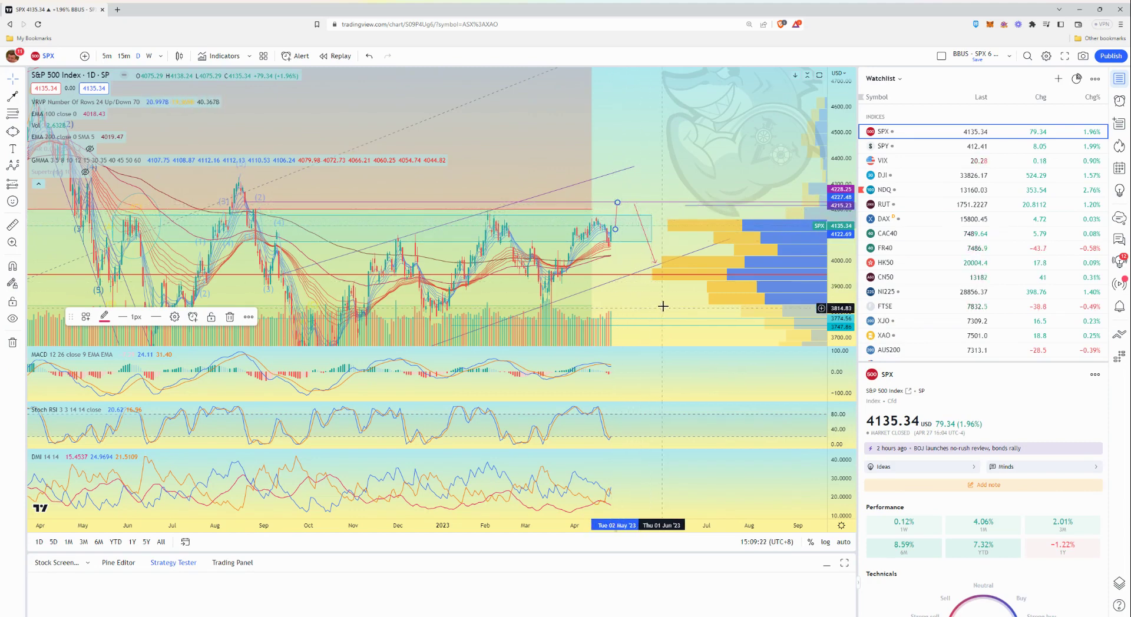
drag(665, 308, 662, 296)
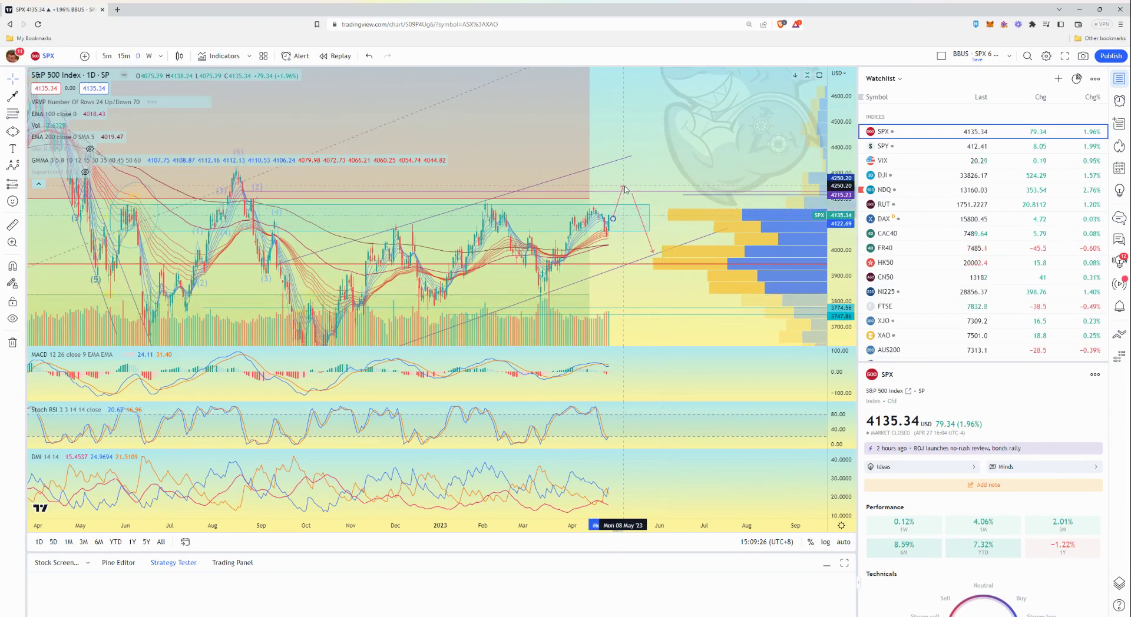
drag(630, 192, 630, 188)
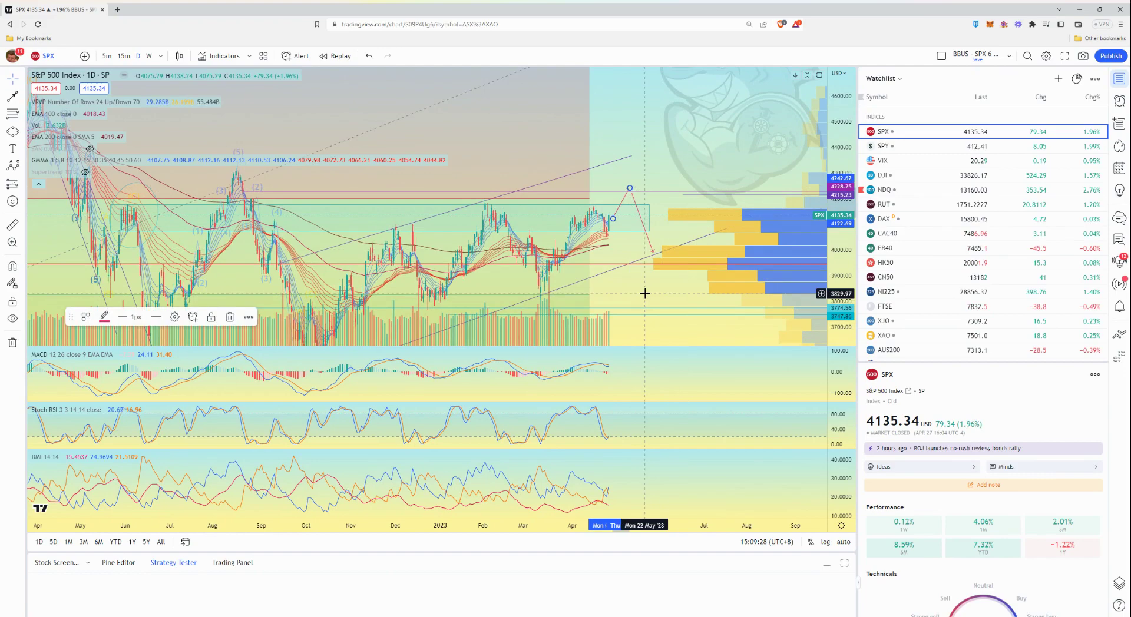
drag(647, 294, 657, 275)
- Hide the drawings on the daily chart while keeping the indicators displayed
scroll(719, 271, down, 3)
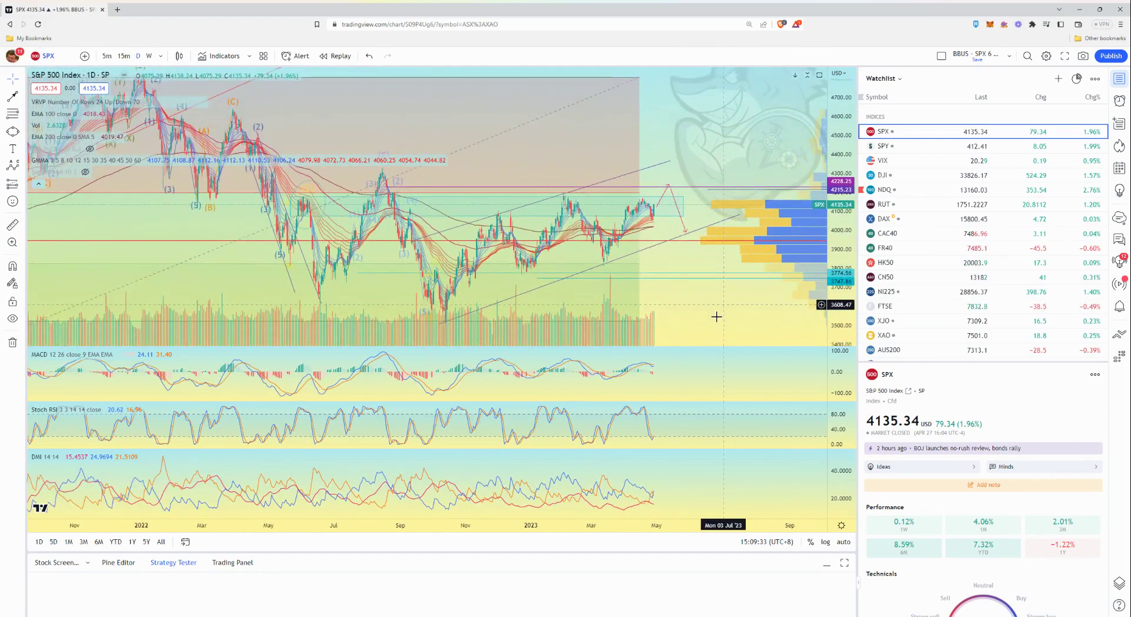
drag(715, 315, 660, 310)
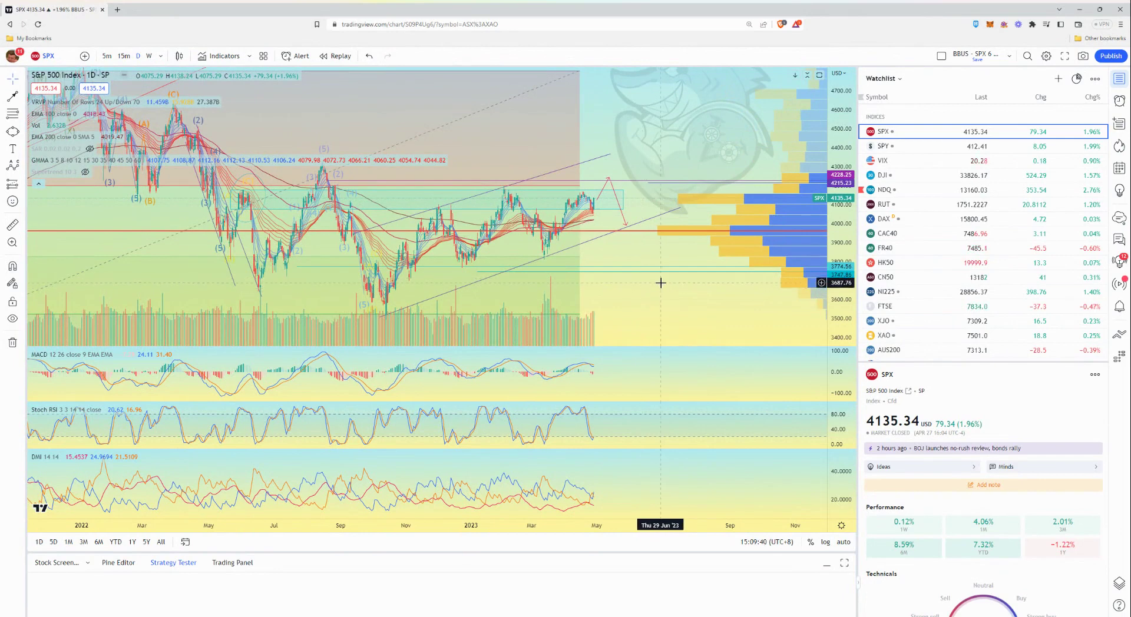
mouse_move(633, 285)
mouse_down()
mouse_move(623, 286)
mouse_move(630, 300)
mouse_up()
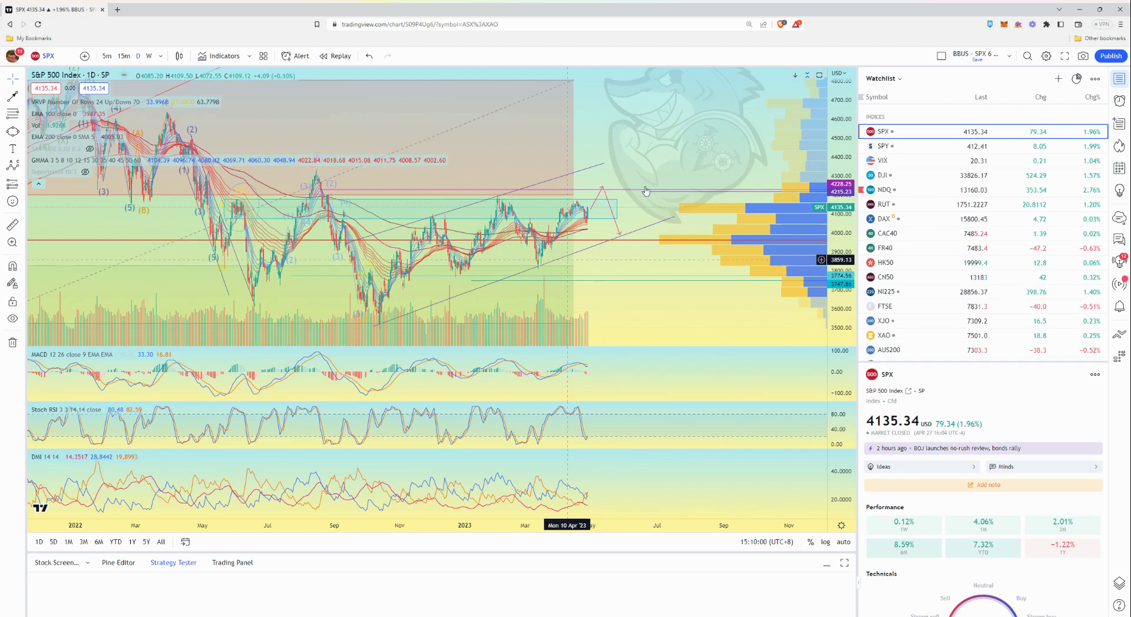
scroll(656, 283, down, 2)
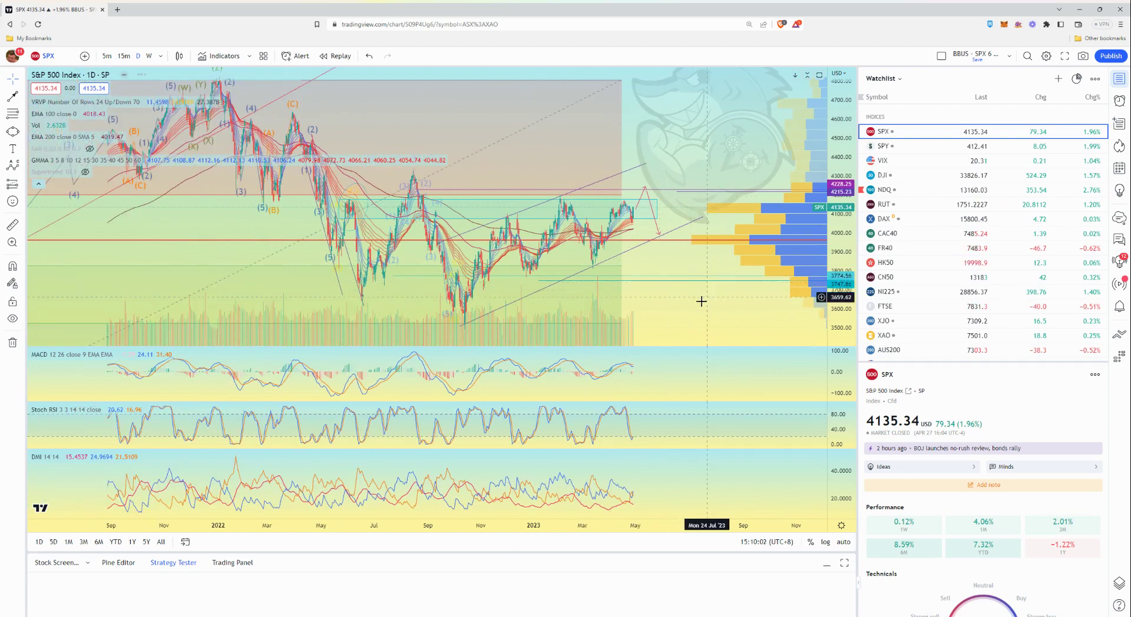
drag(690, 331, 653, 319)
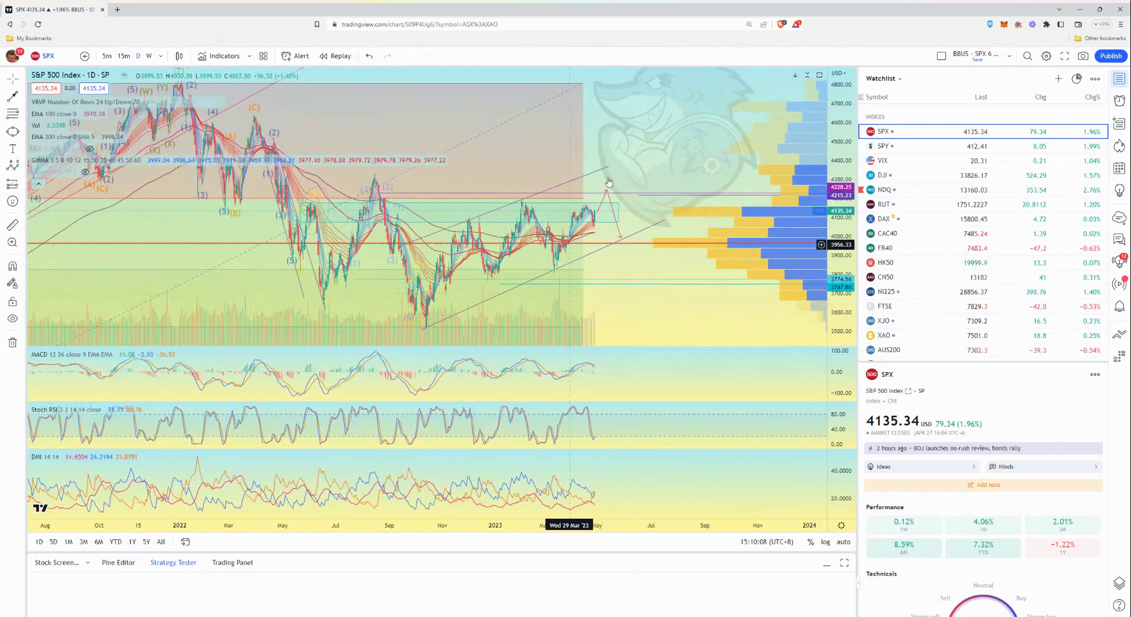
click(22, 319)
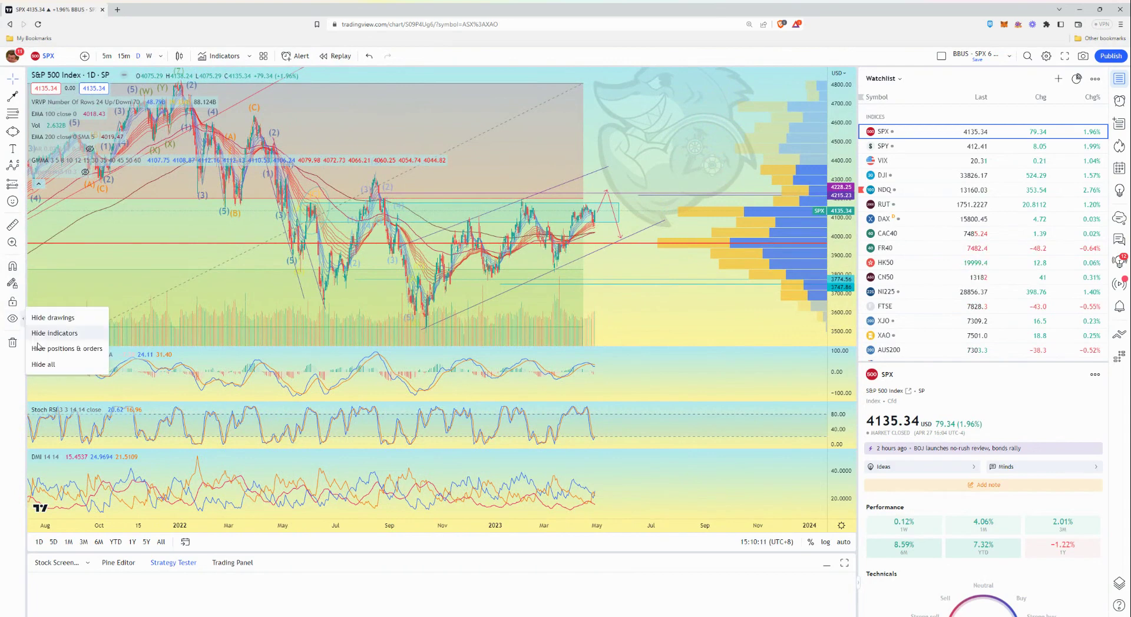
click(61, 318)
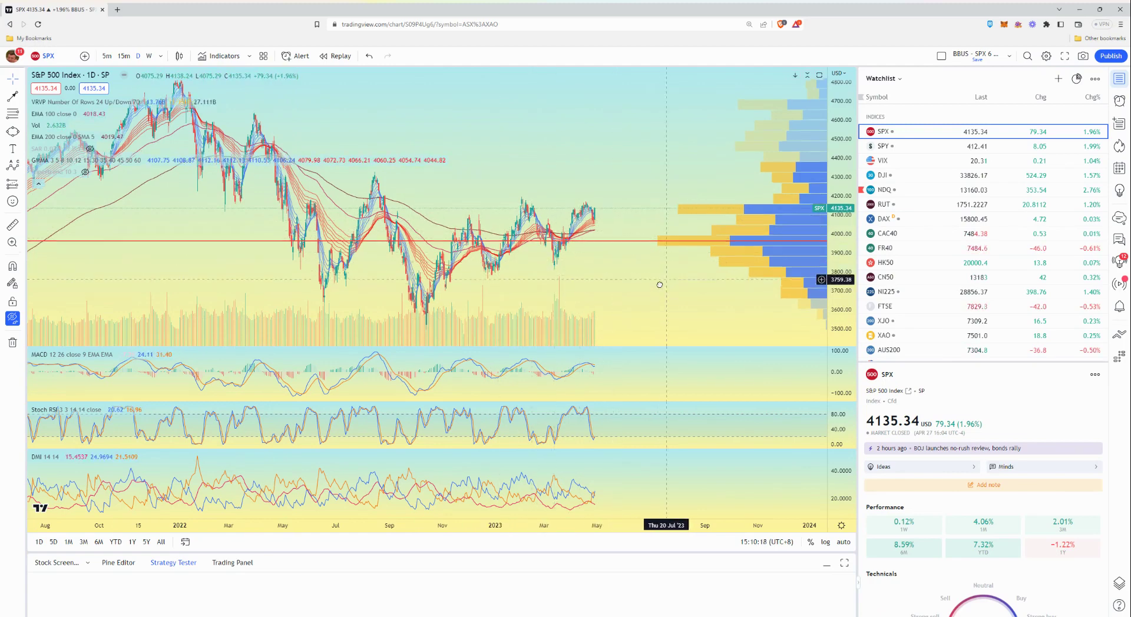
- Examine the S&P 500's longer price history and MACD back to before the 2020 drop, with the price scale compressed
drag(660, 284, 643, 281)
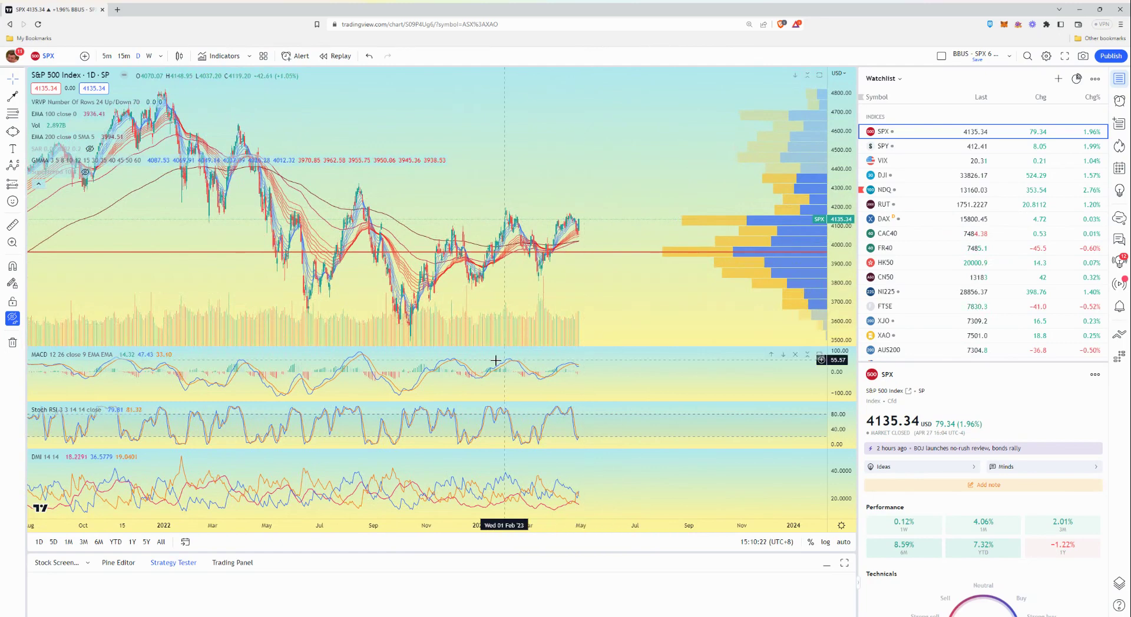
drag(558, 375, 662, 365)
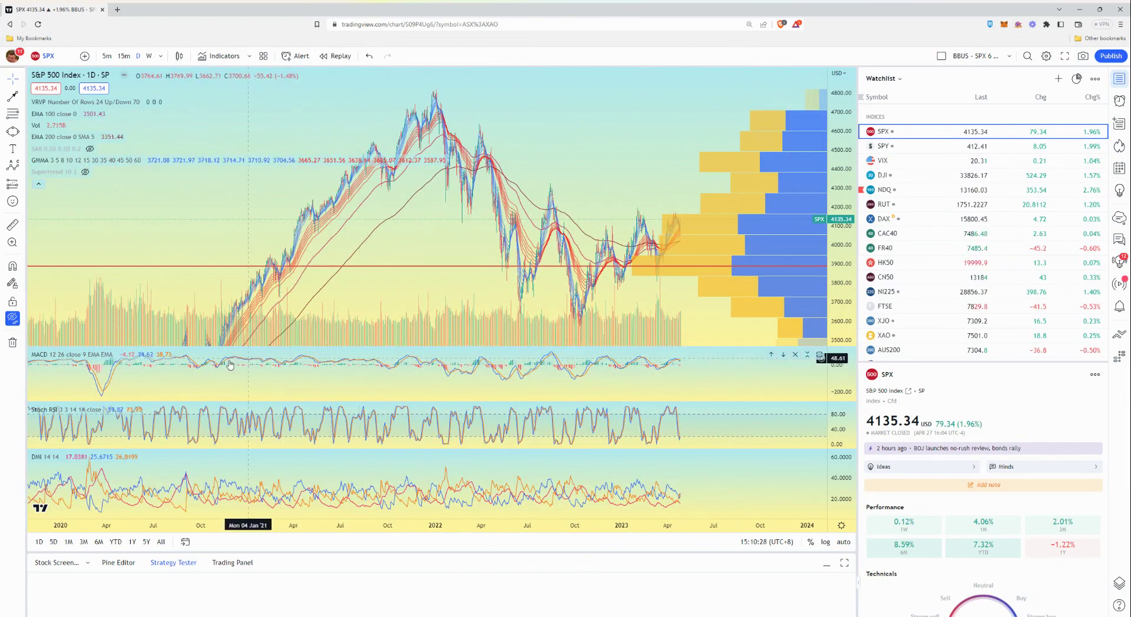
drag(436, 257, 586, 188)
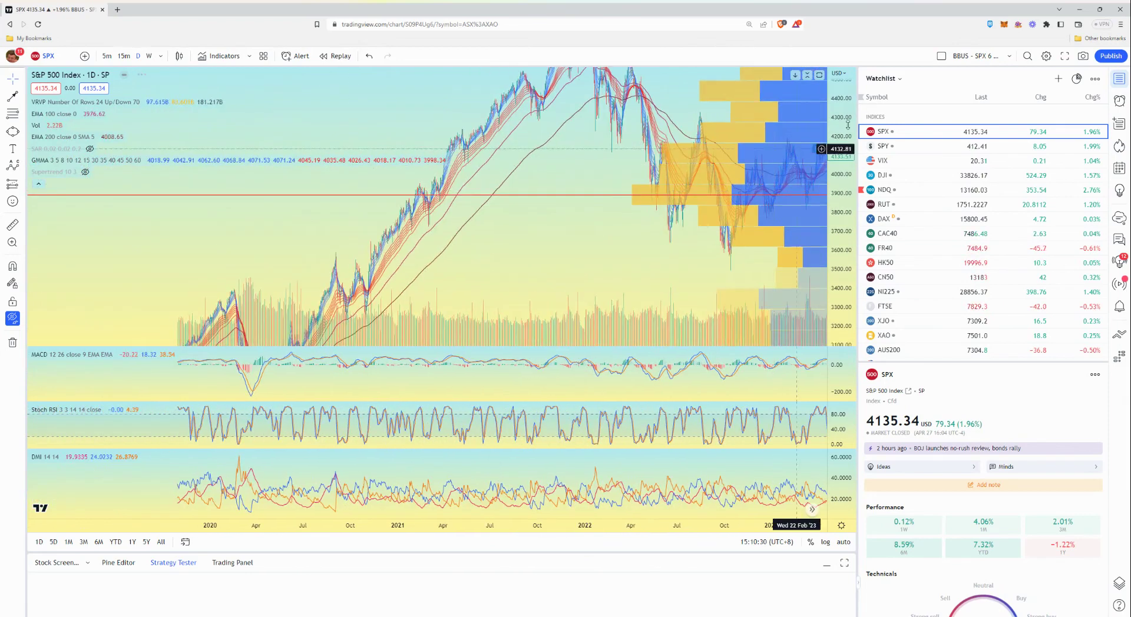
drag(844, 145, 854, 229)
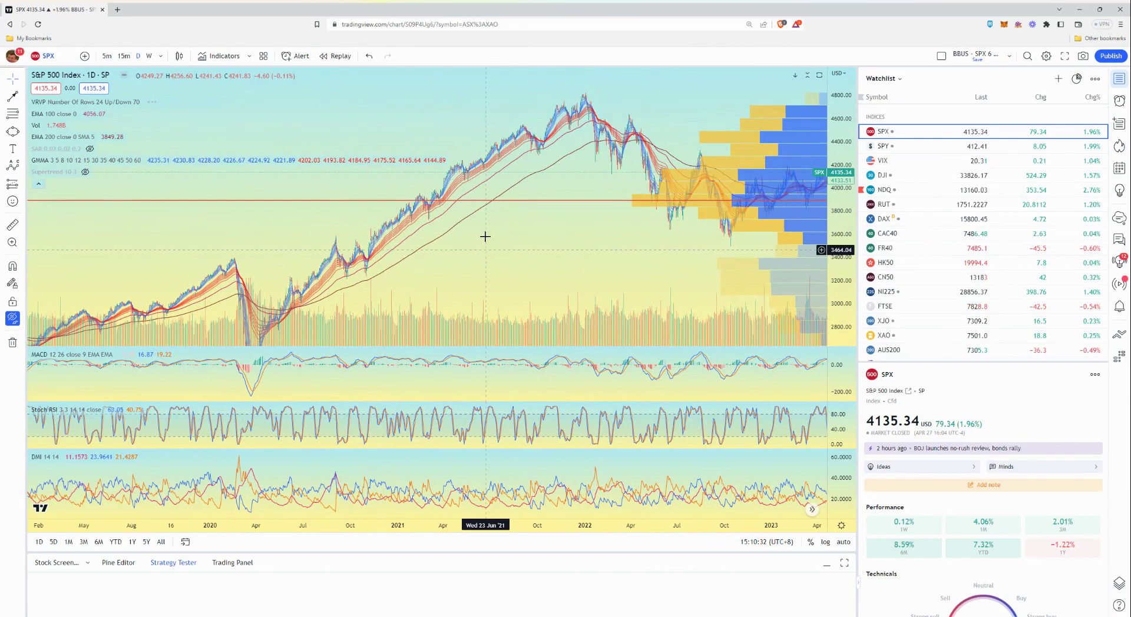
- Show the S&P 500 drawings again and examine the recent rising channel and projected path up close
click(14, 320)
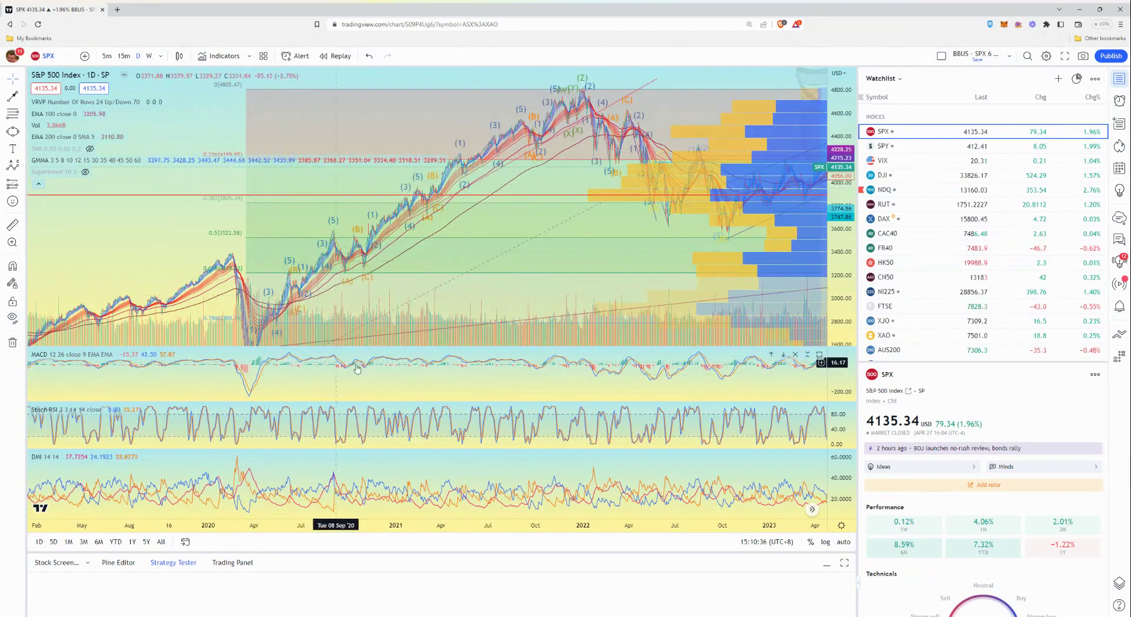
drag(475, 395, 244, 394)
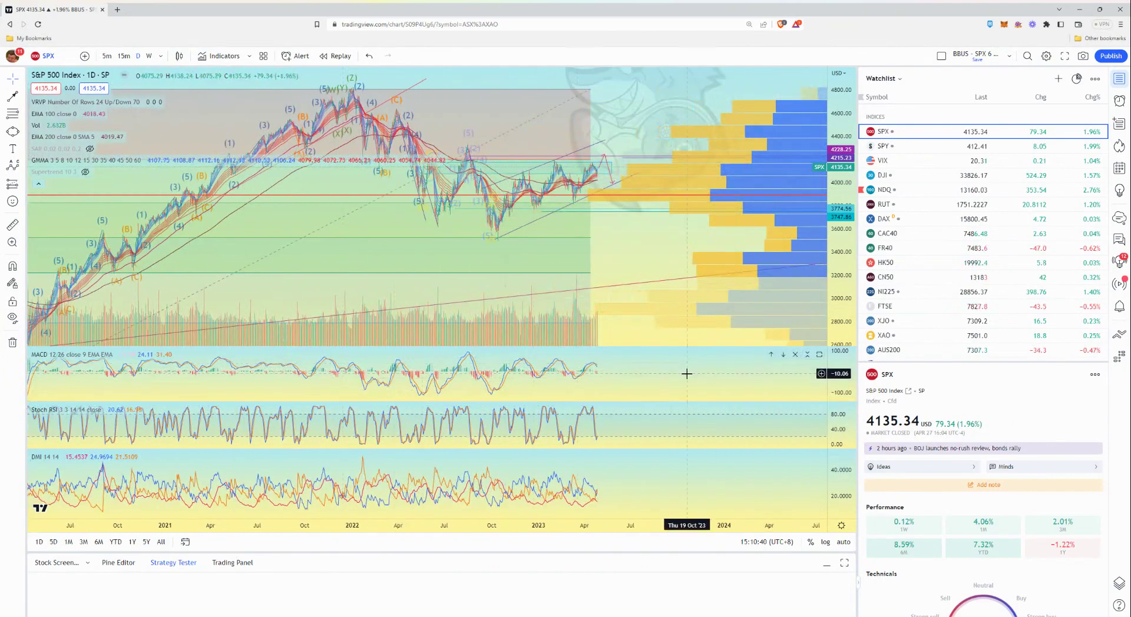
scroll(687, 373, up, 2)
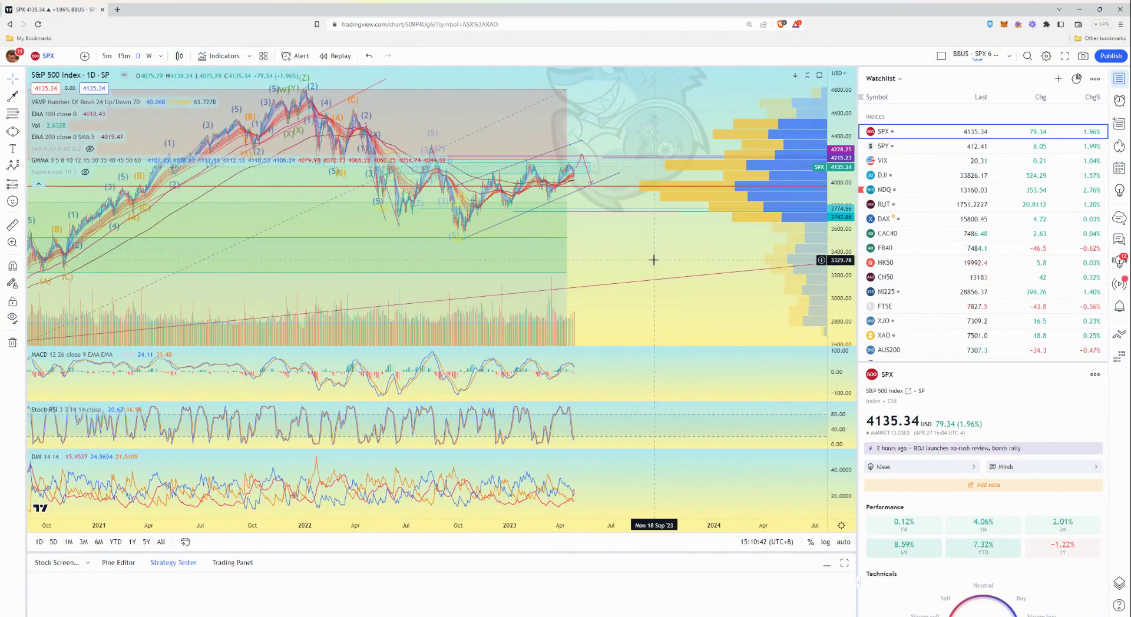
scroll(590, 255, up, 3)
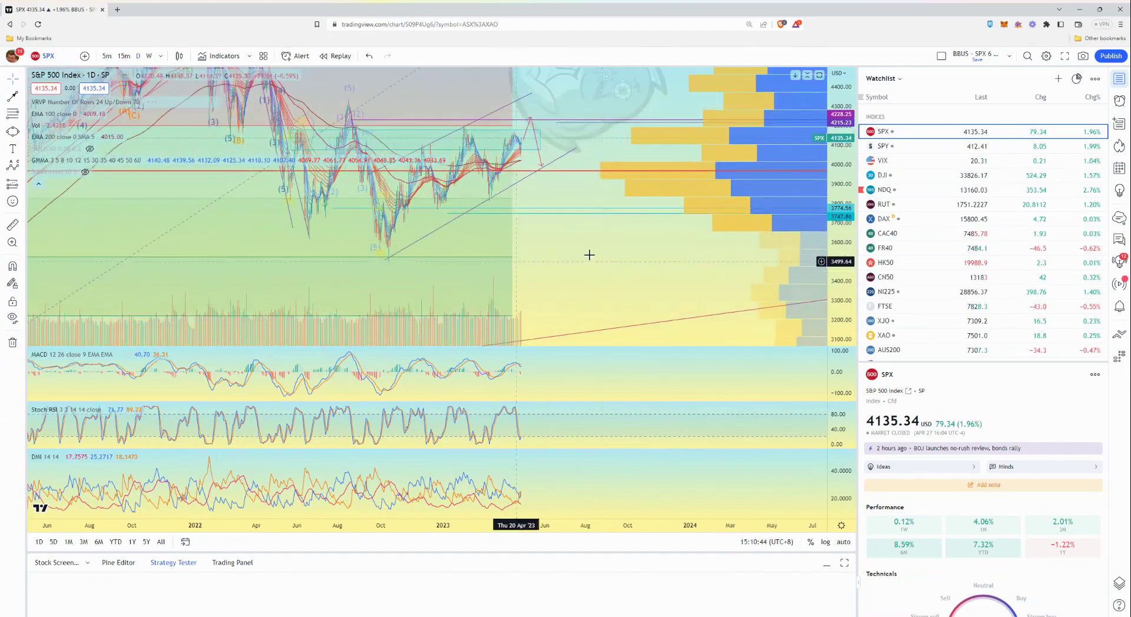
scroll(530, 250, up, 4)
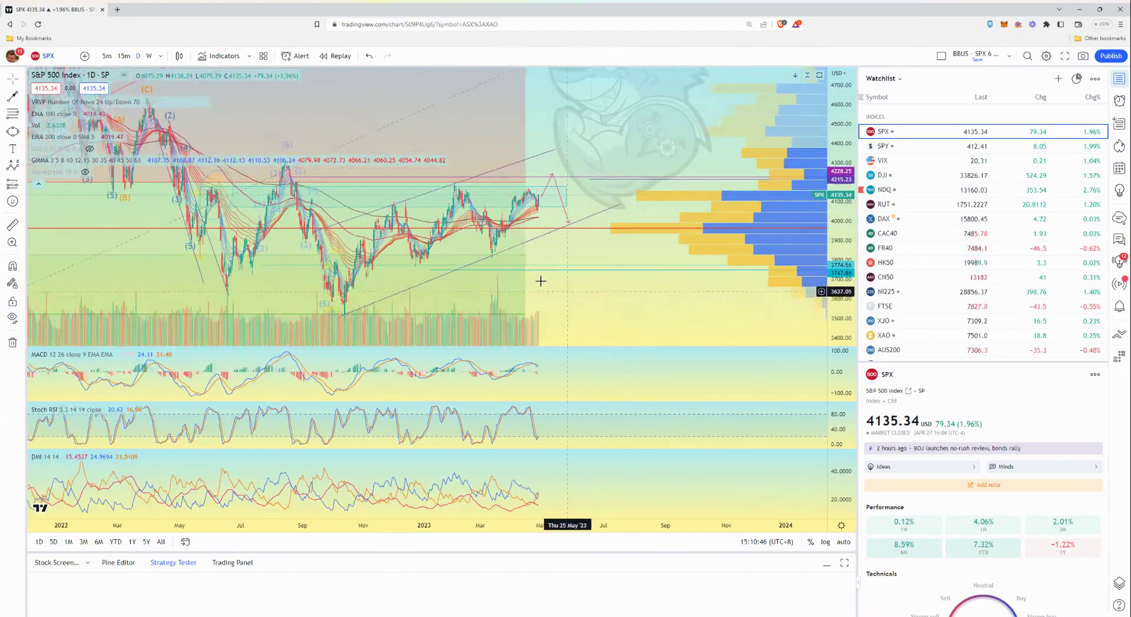
drag(618, 293, 692, 294)
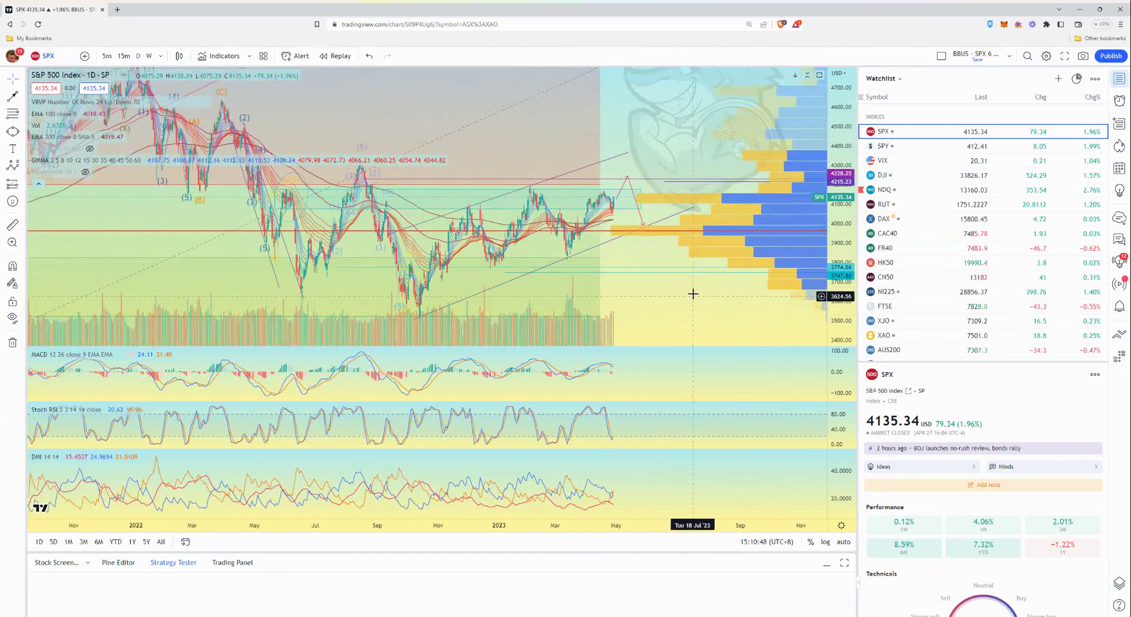
click(636, 220)
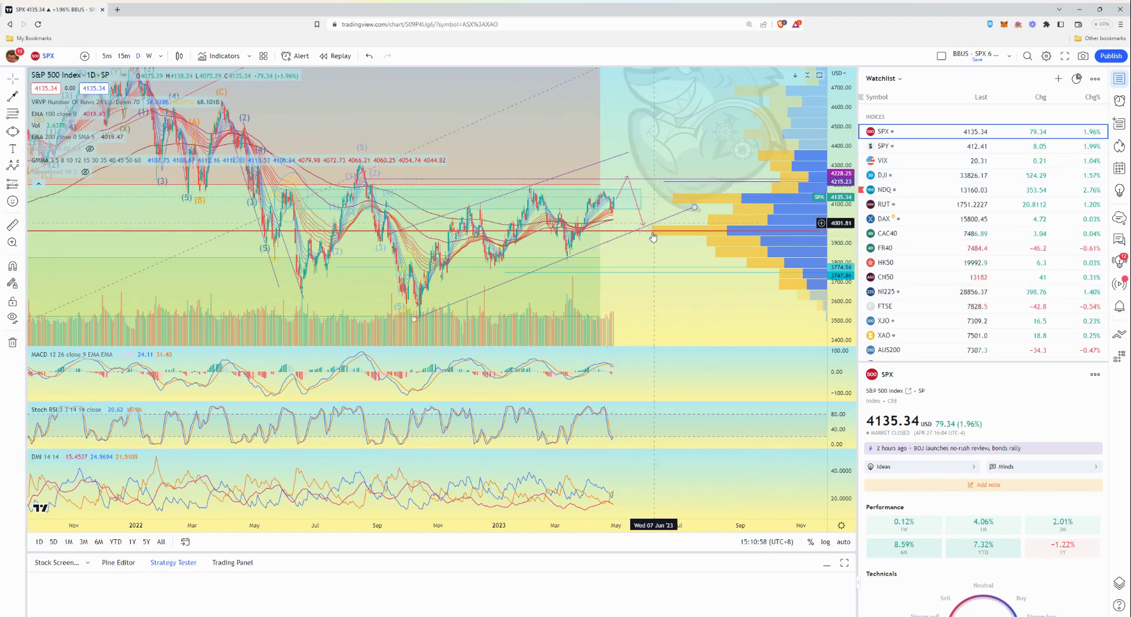
drag(638, 250, 616, 255)
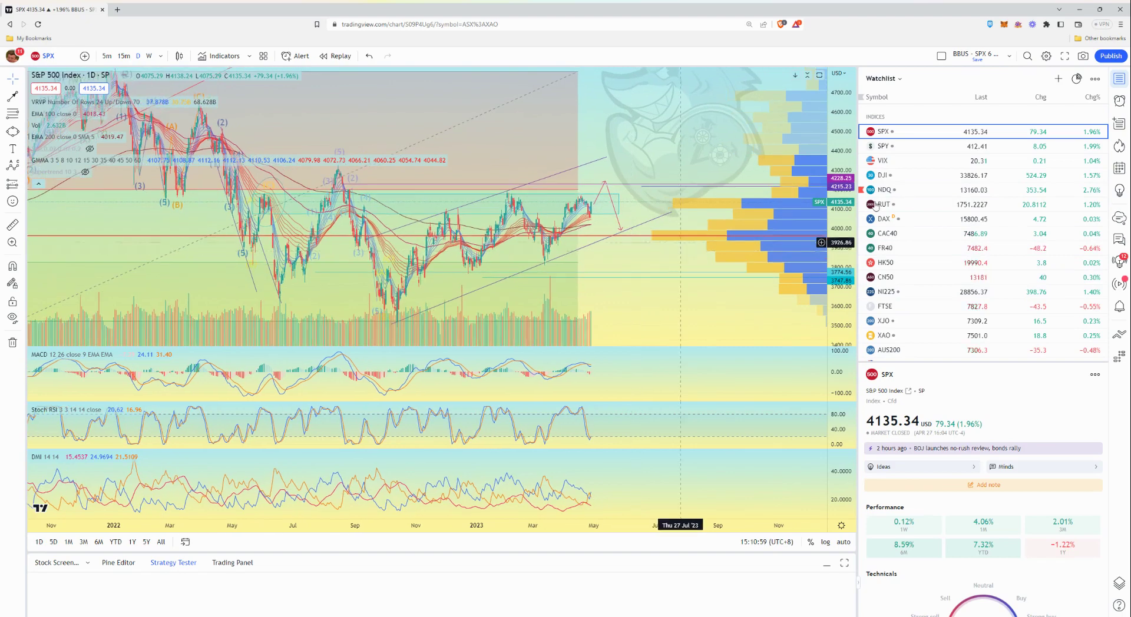
- Open the VIX chart and draw an upward arrow from about 20 to 24.5, just ahead of the latest candle
click(912, 160)
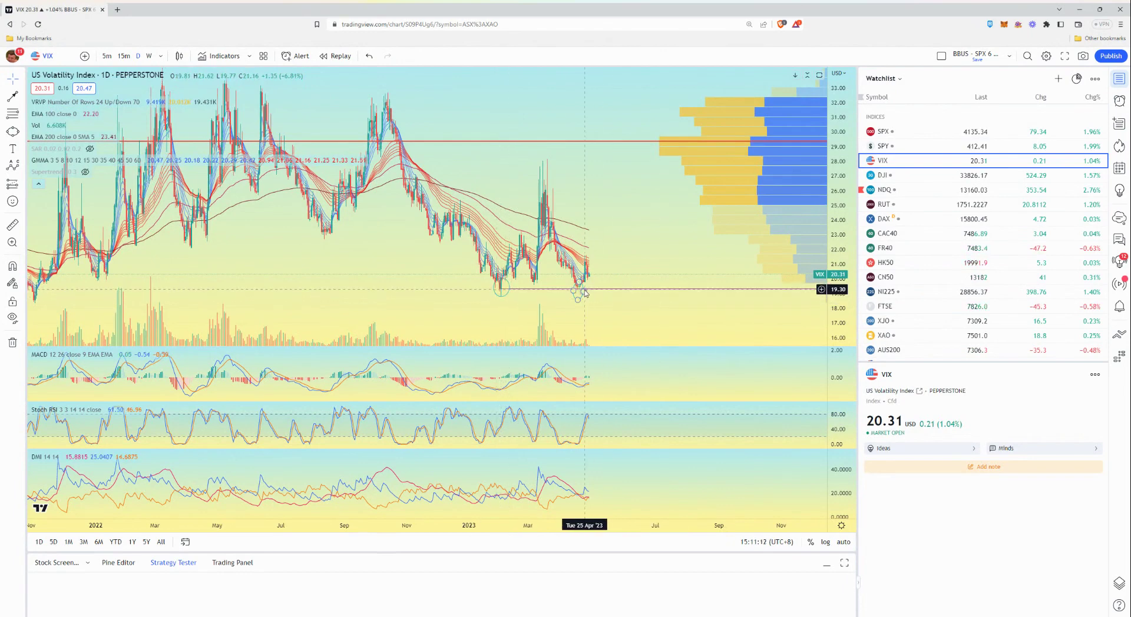
scroll(572, 293, up, 3)
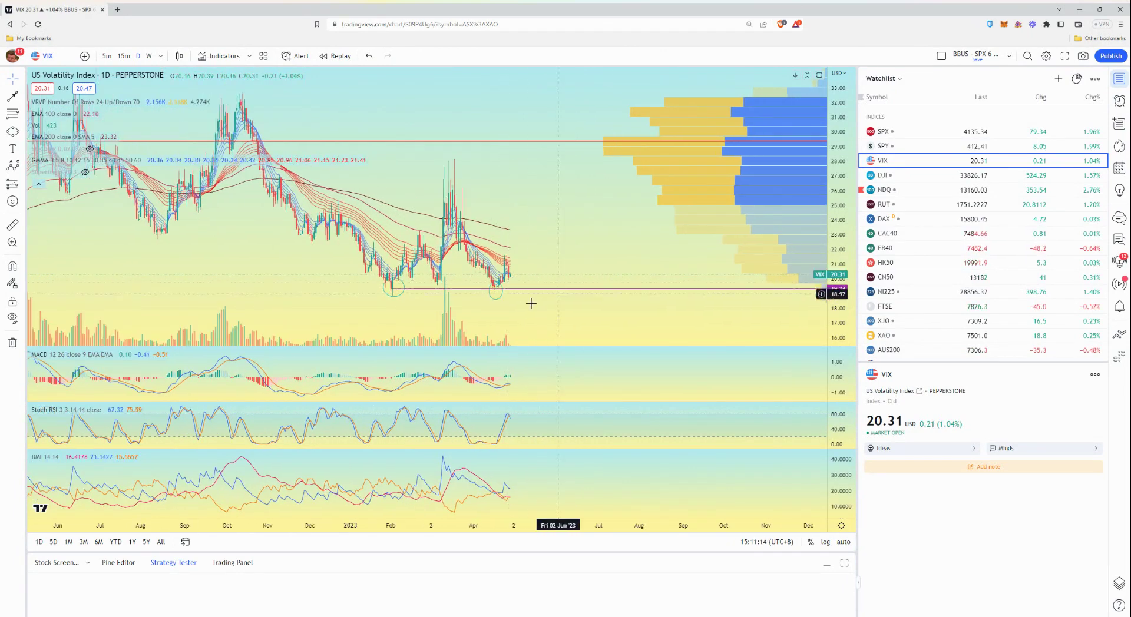
scroll(520, 281, down, 5)
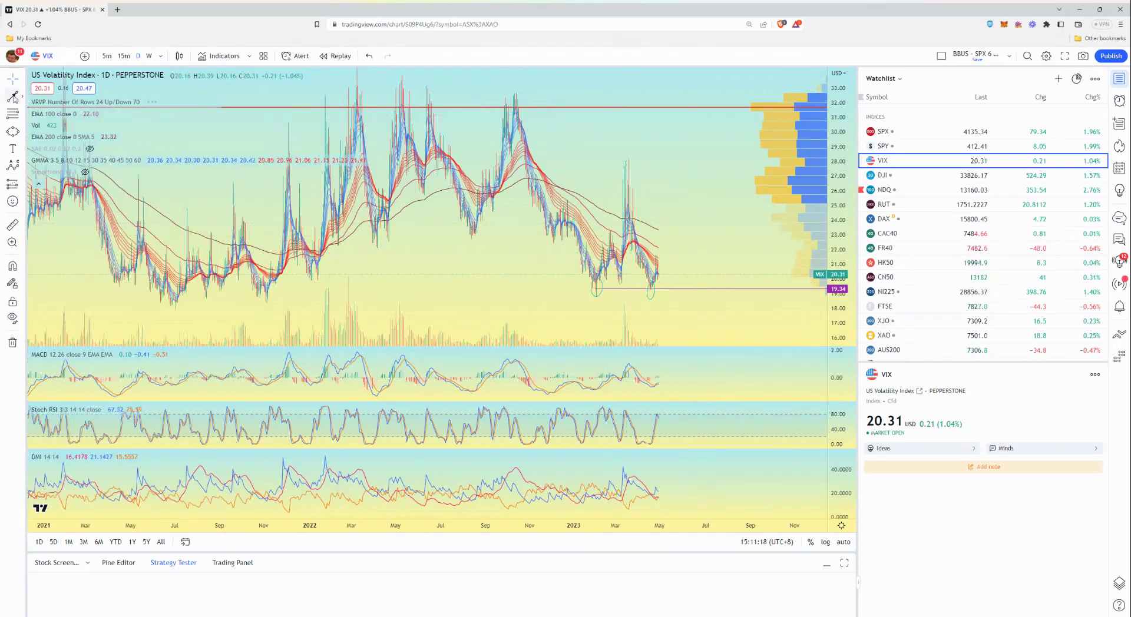
drag(675, 280, 712, 215)
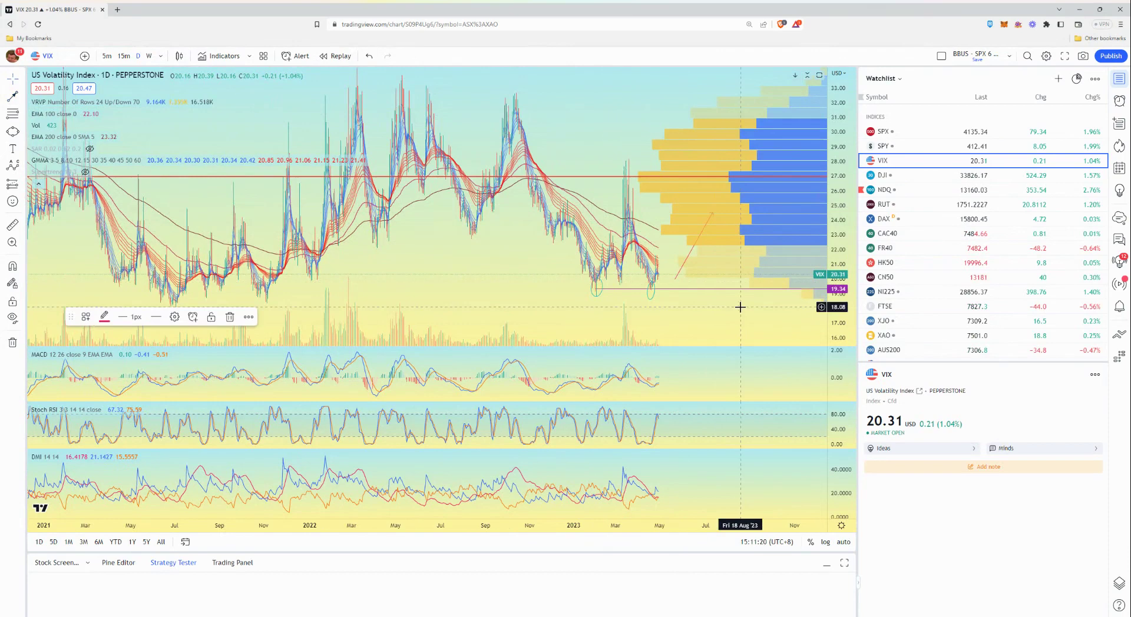
drag(731, 324, 633, 326)
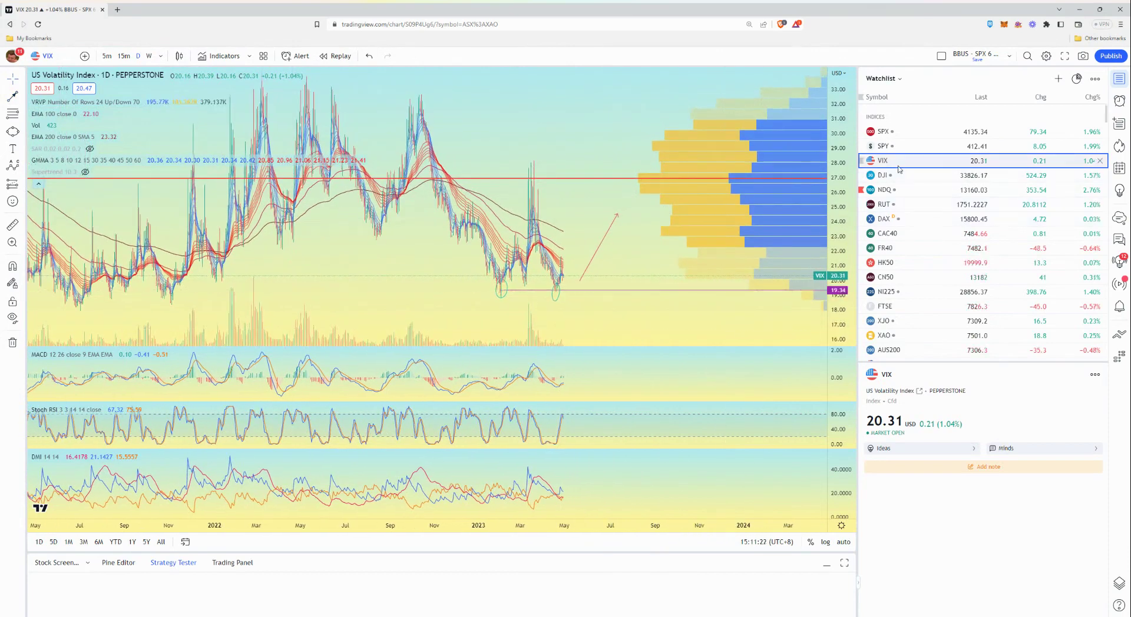
- Open the U.S. Dollar Index (DXY) chart and draw an upward arrow from about 102.3 to 107.9 ahead of price
scroll(912, 297, down, 10)
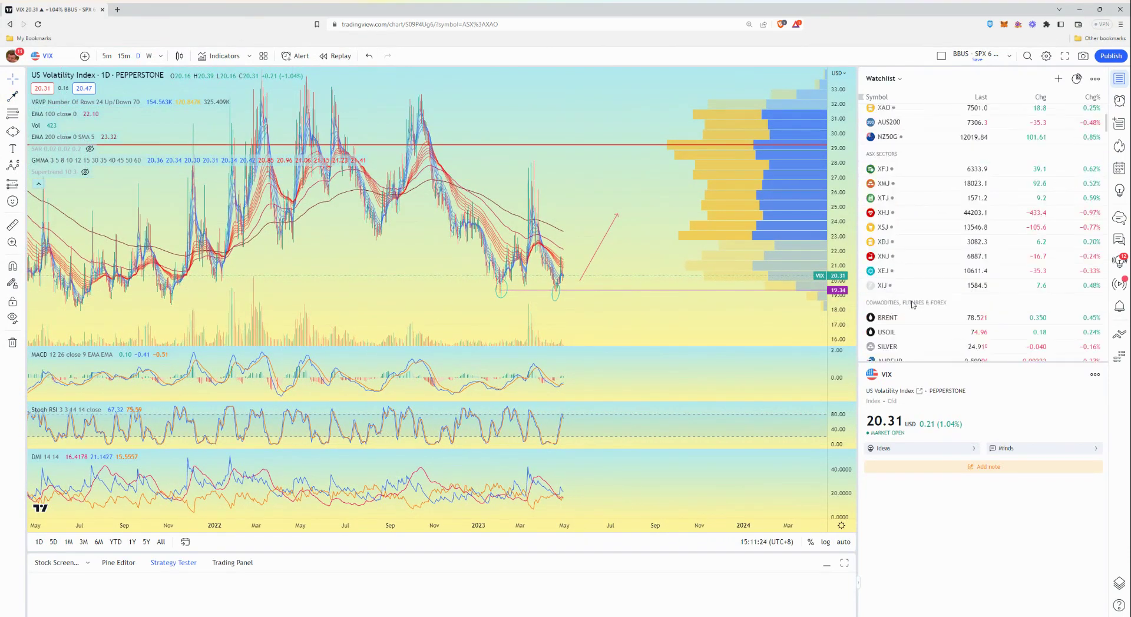
scroll(912, 296, down, 3)
click(913, 295)
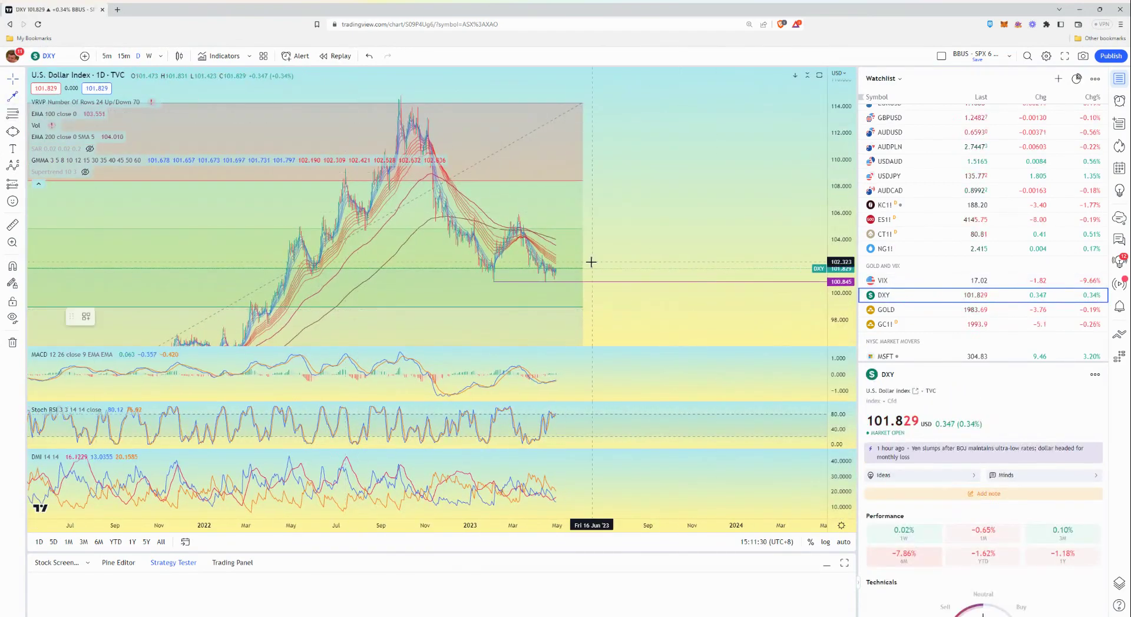
click(637, 190)
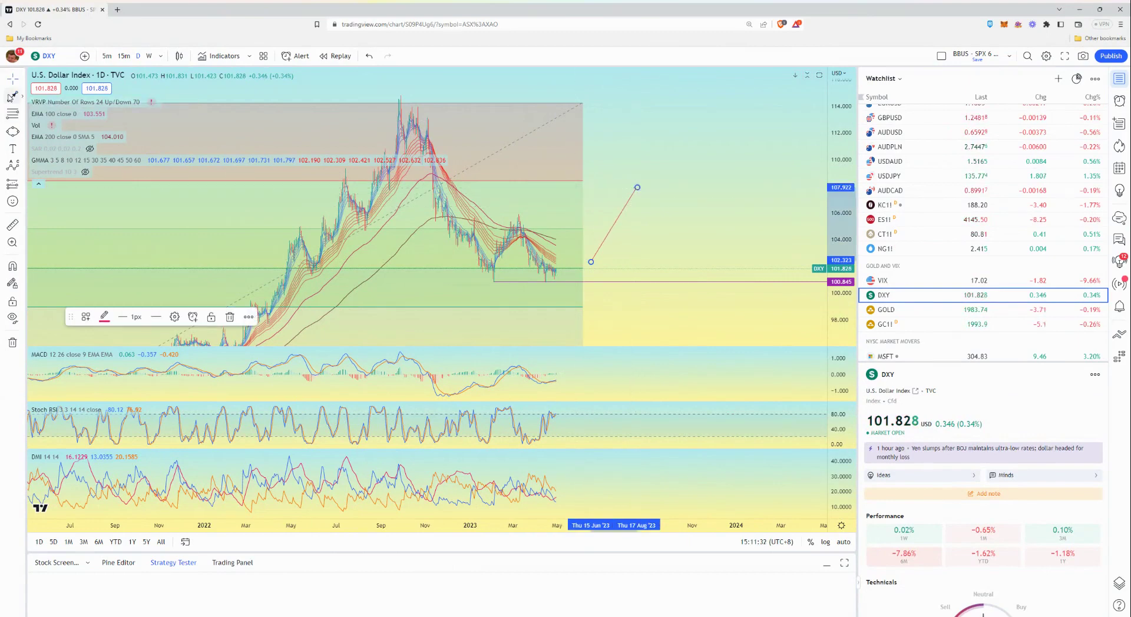
- Draw a short downward arrow from about 107.2 to 103.6 in the empty area beyond the upward DXY arrow
click(705, 196)
click(711, 244)
click(689, 232)
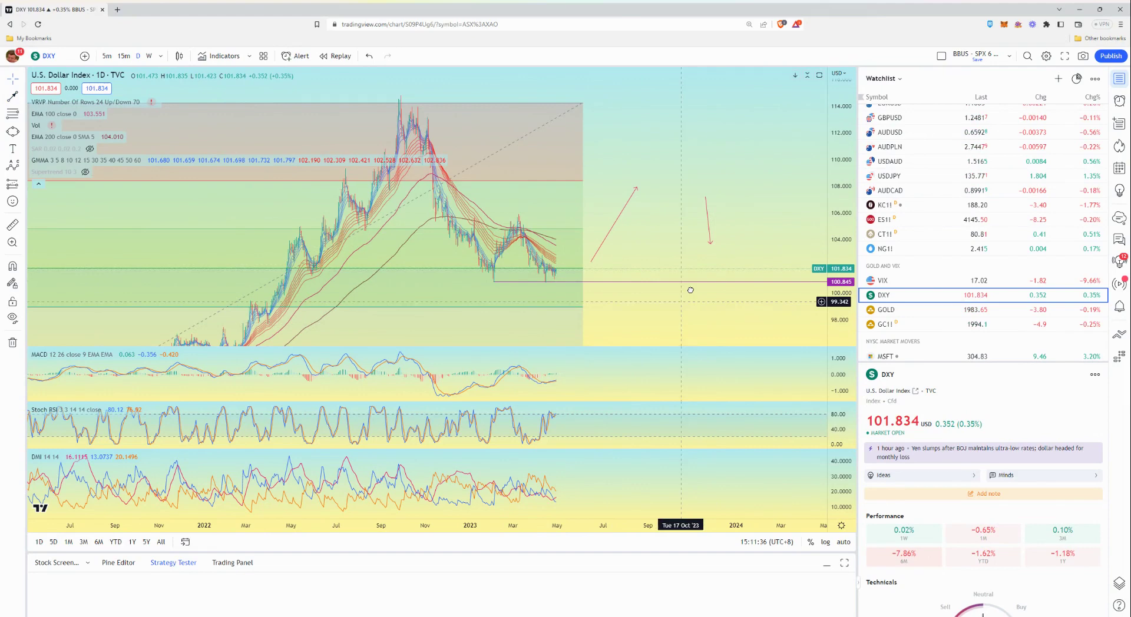
- Move the upward DXY arrow back to the latest candle so it runs from about 102.0 to 107.6
scroll(548, 273, up, 2)
scroll(523, 267, down, 3)
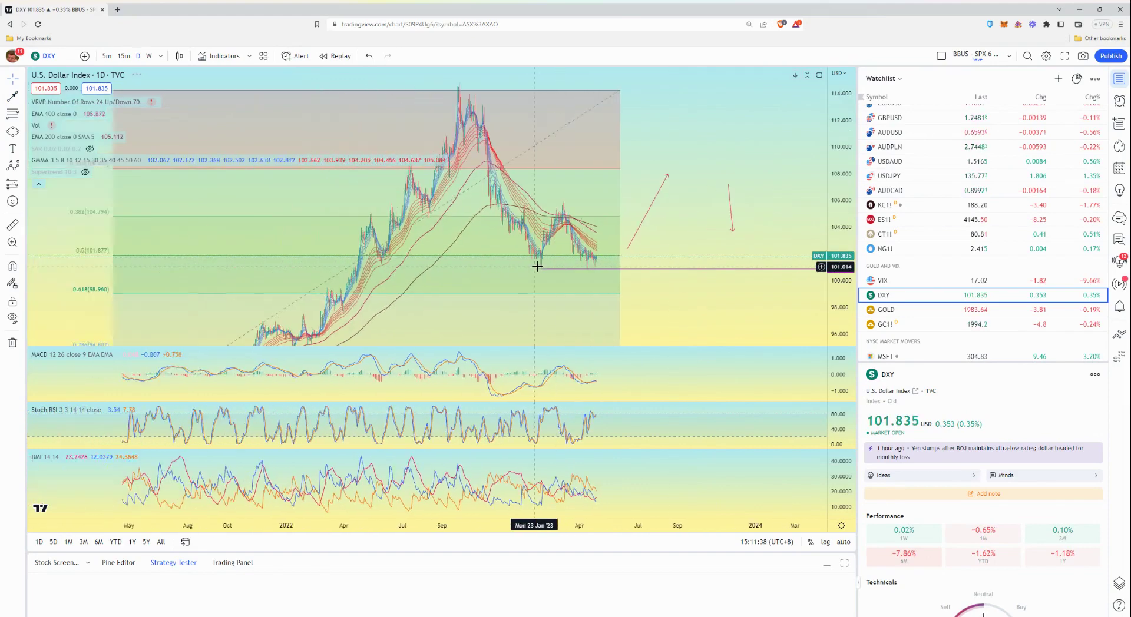
scroll(719, 312, up, 4)
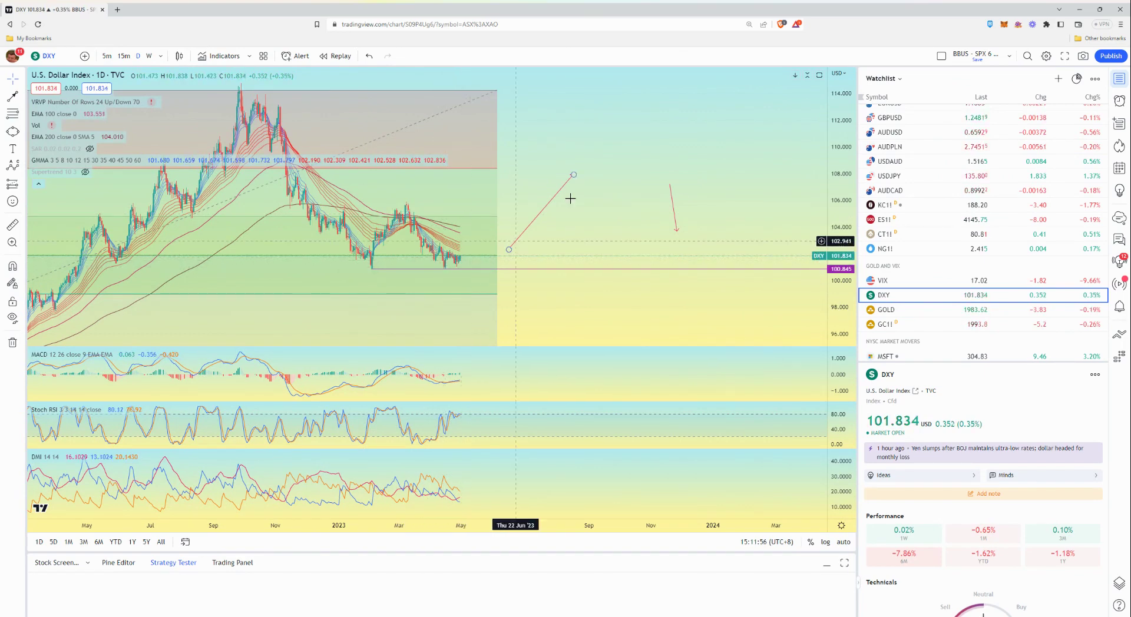
drag(537, 216, 492, 215)
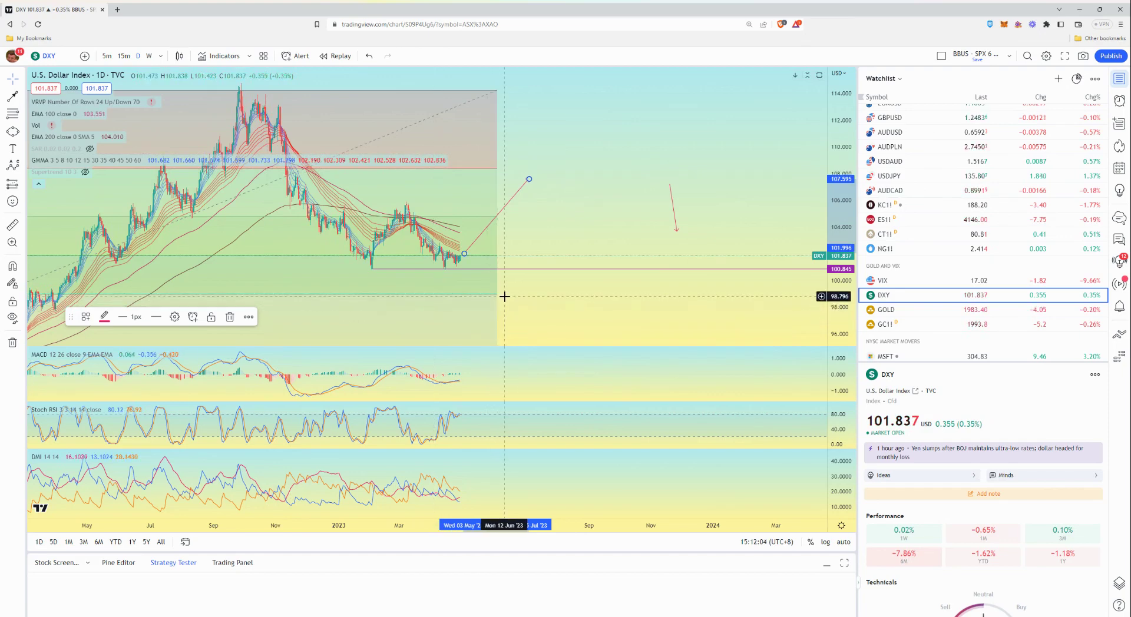
- Open the gold chart, compress its price scale, and compare gold's price action with the U.S. Dollar Index
scroll(967, 276, down, 1)
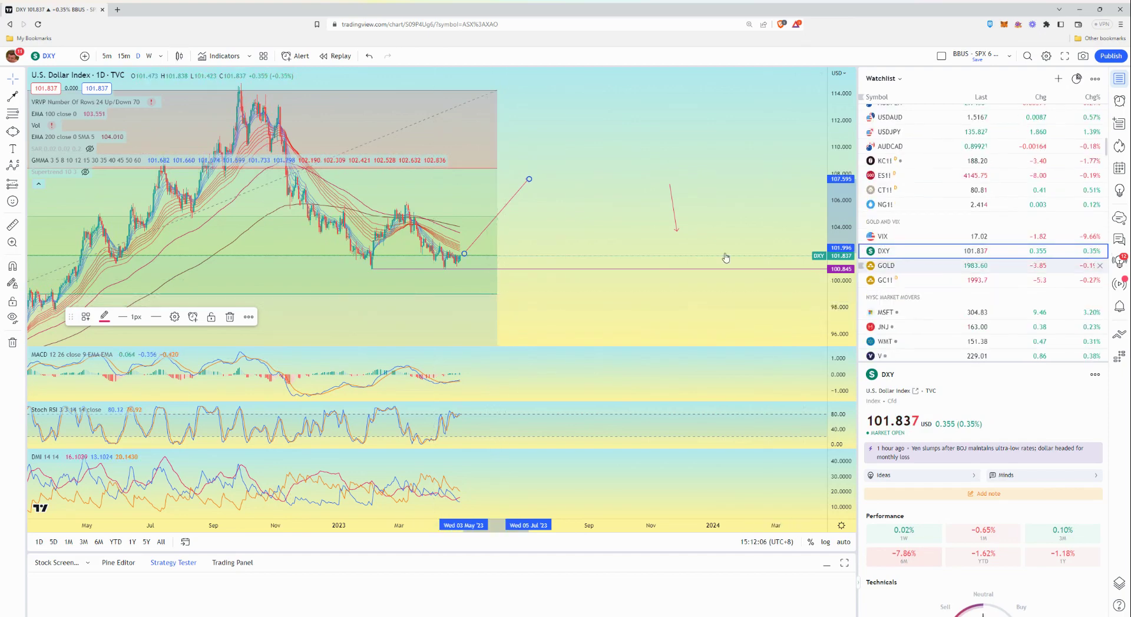
click(905, 267)
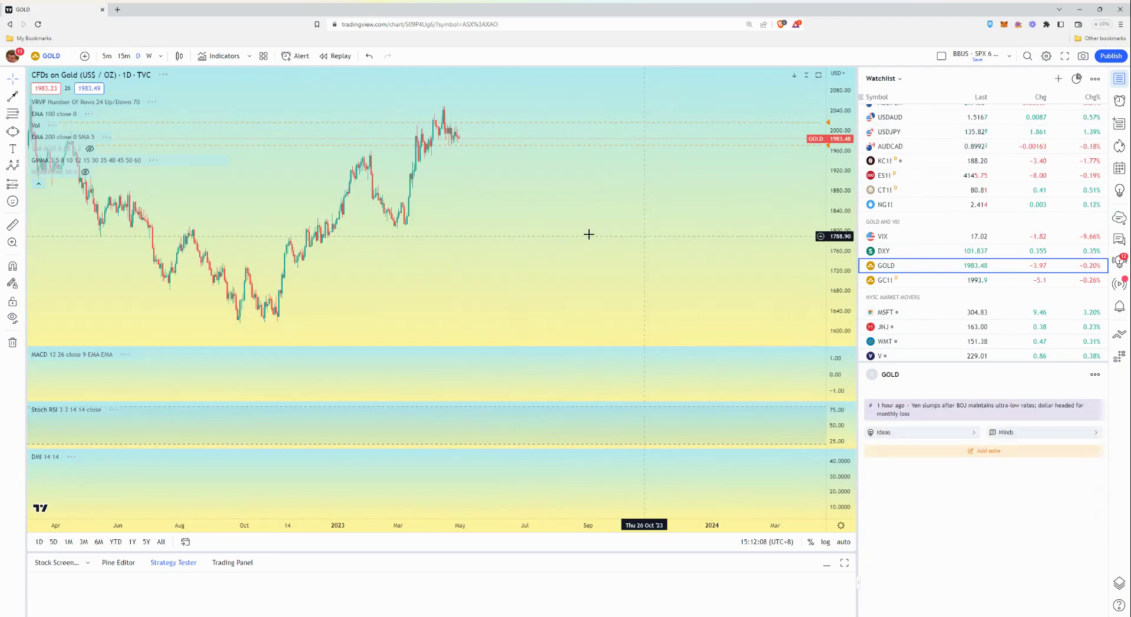
drag(578, 235, 746, 297)
drag(840, 201, 840, 250)
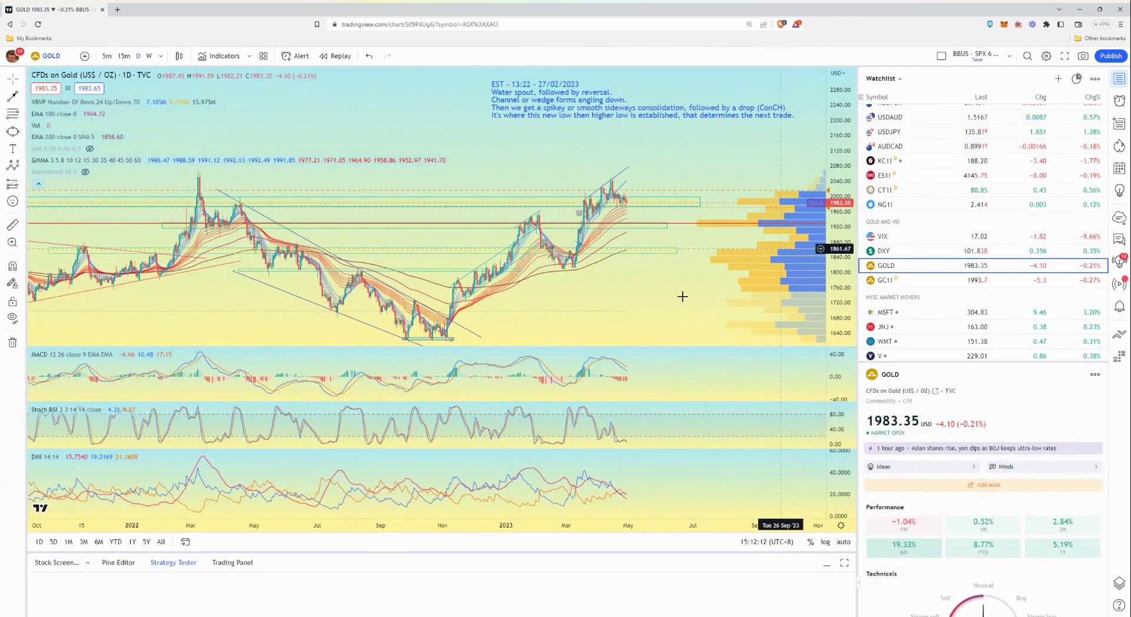
drag(663, 295, 634, 295)
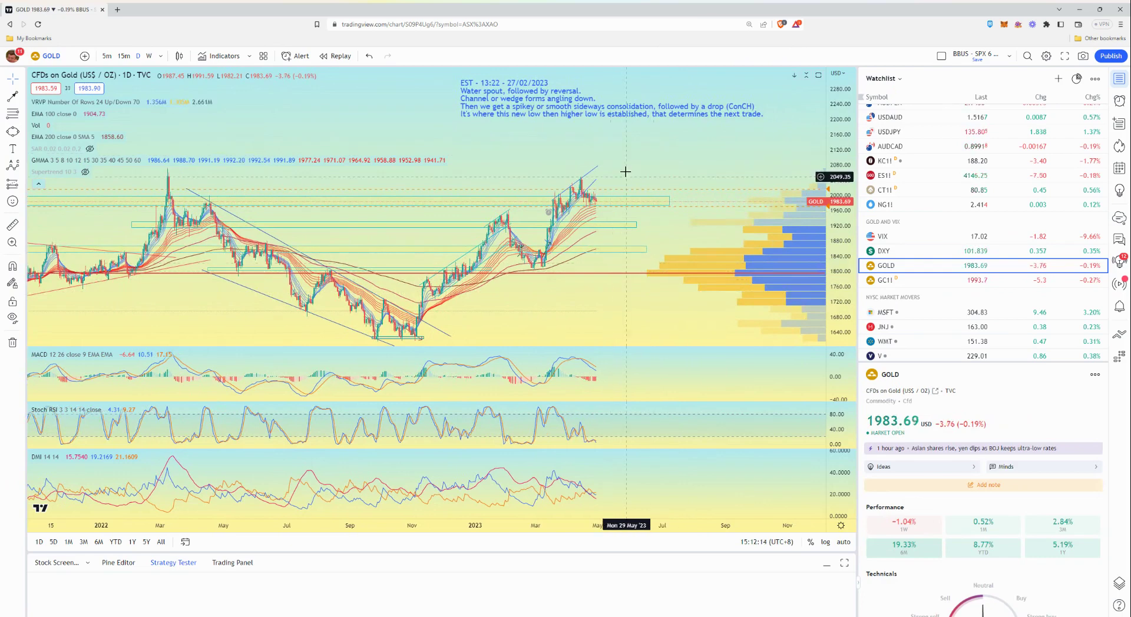
click(906, 253)
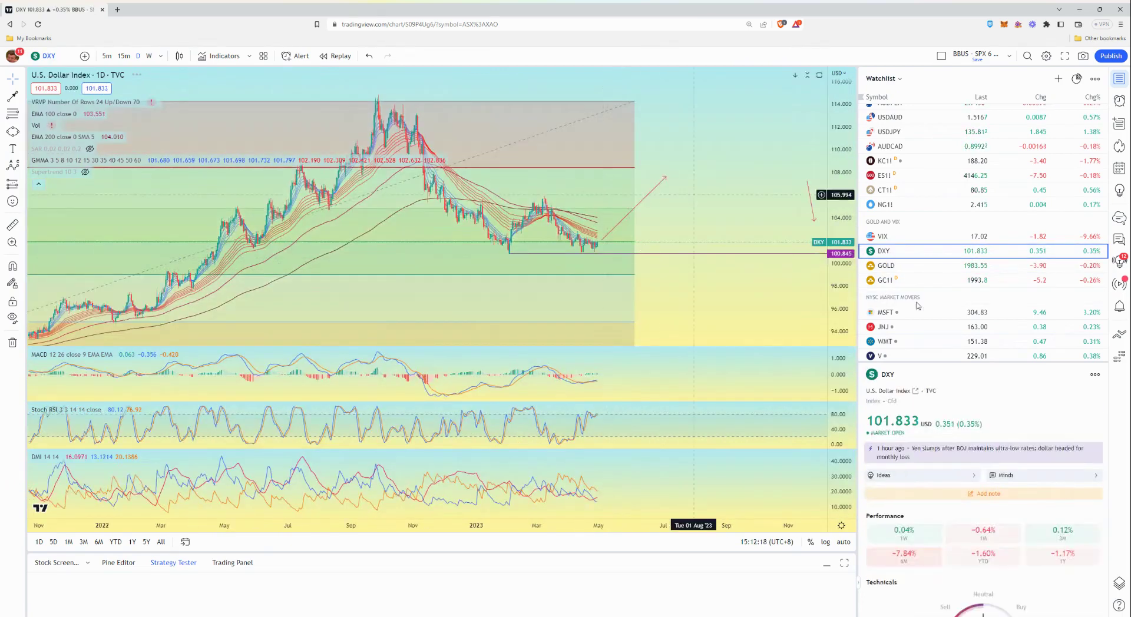
click(897, 269)
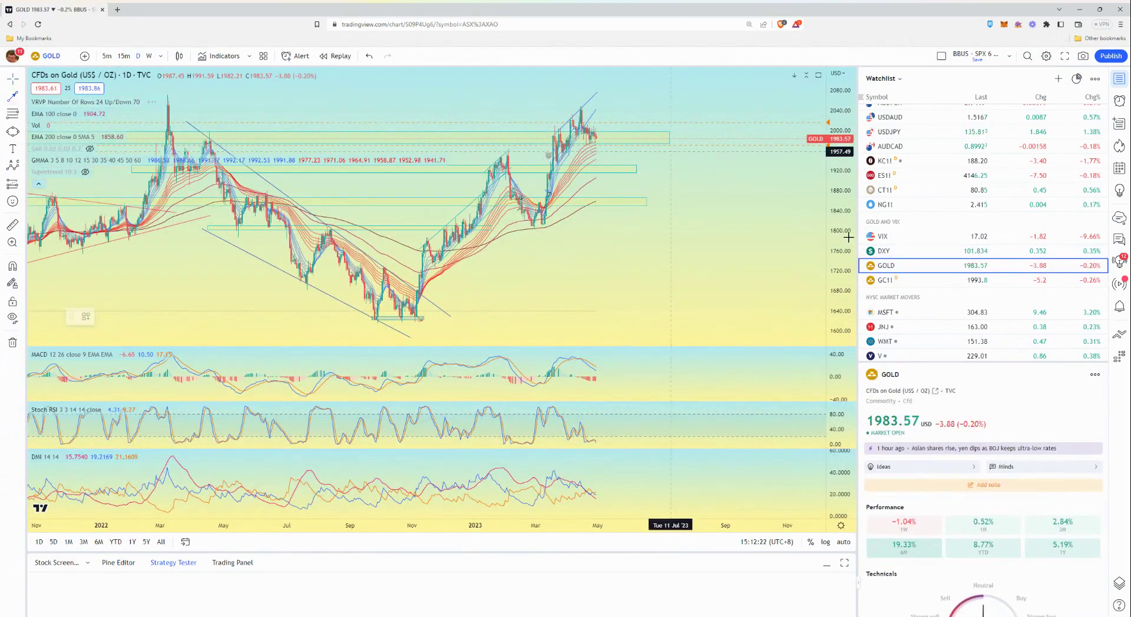
drag(848, 237, 846, 209)
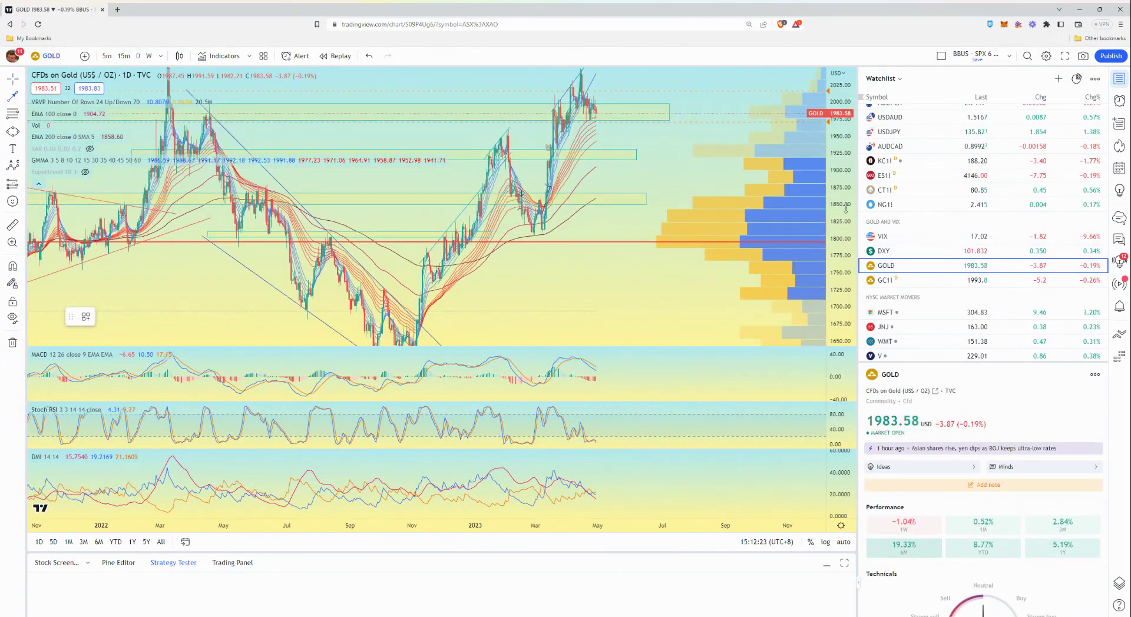
scroll(720, 183, up, 1)
click(714, 177)
scroll(714, 177, up, 2)
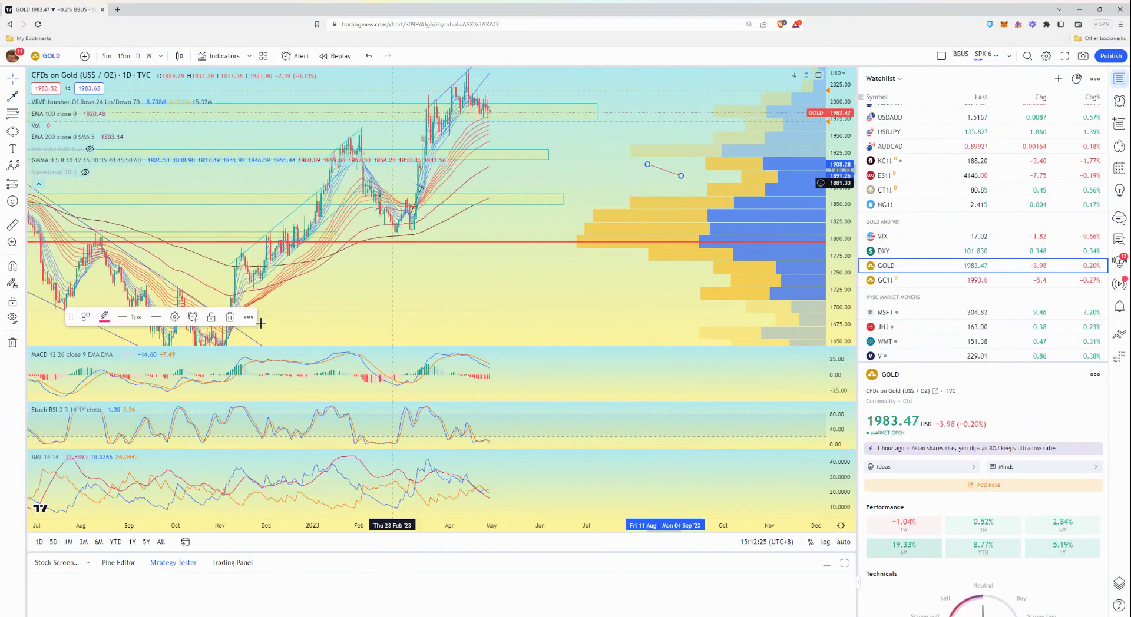
click(230, 318)
- Examine gold's recent price action and the horizontal zone around 1975 to 2000 against the earlier peaks back to 2020
drag(575, 306, 613, 338)
drag(648, 236, 736, 278)
scroll(715, 258, up, 2)
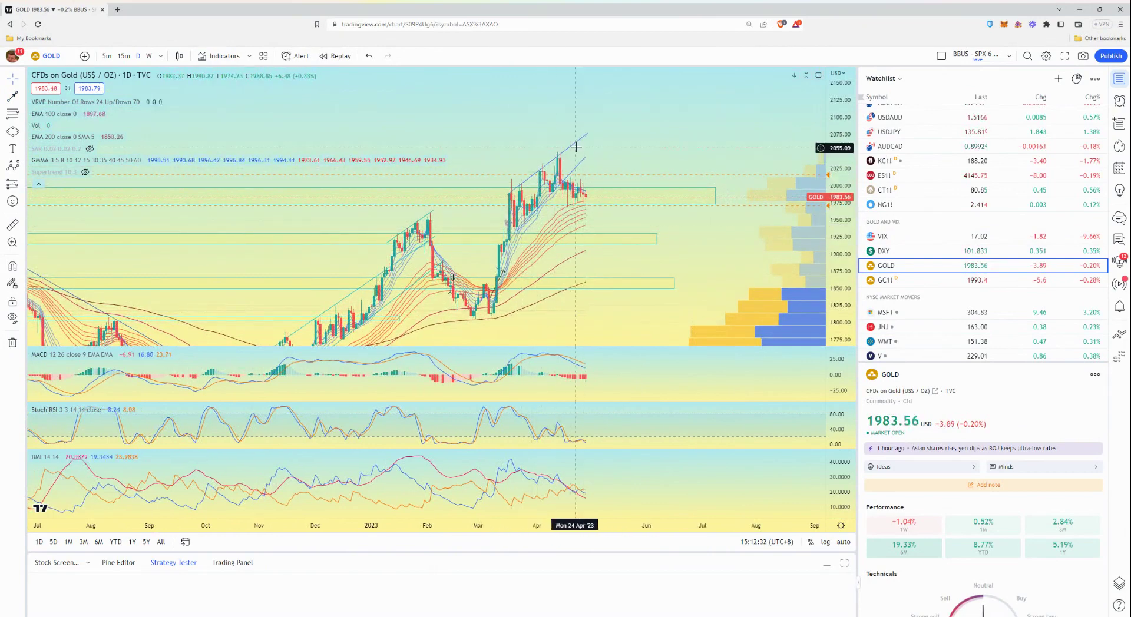
scroll(462, 225, up, 1)
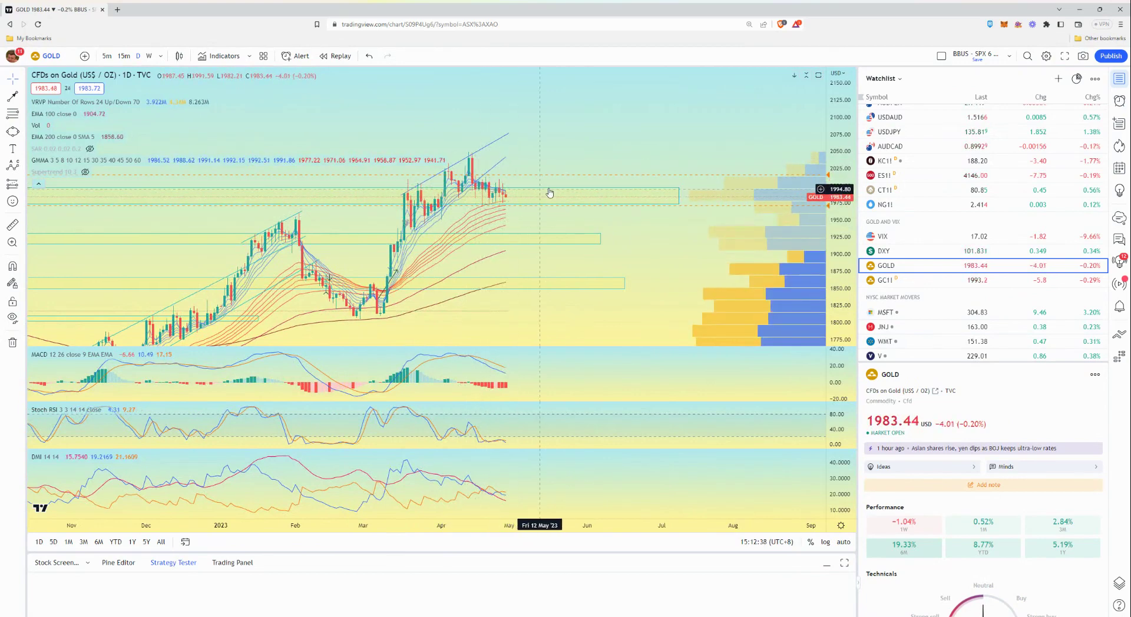
scroll(549, 193, down, 5)
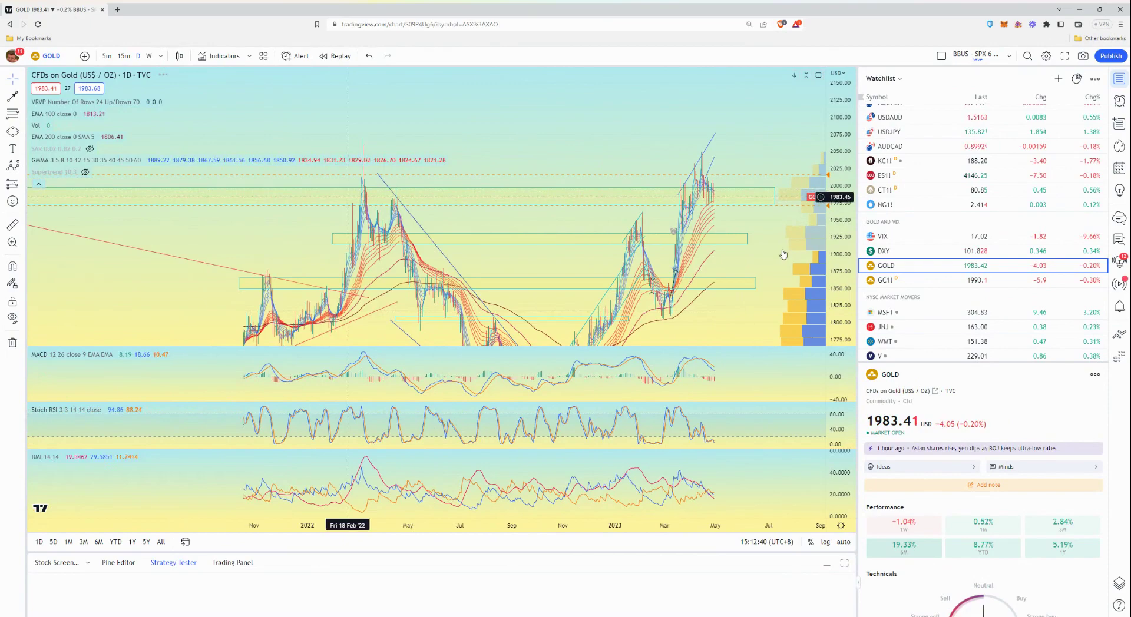
scroll(752, 227, up, 3)
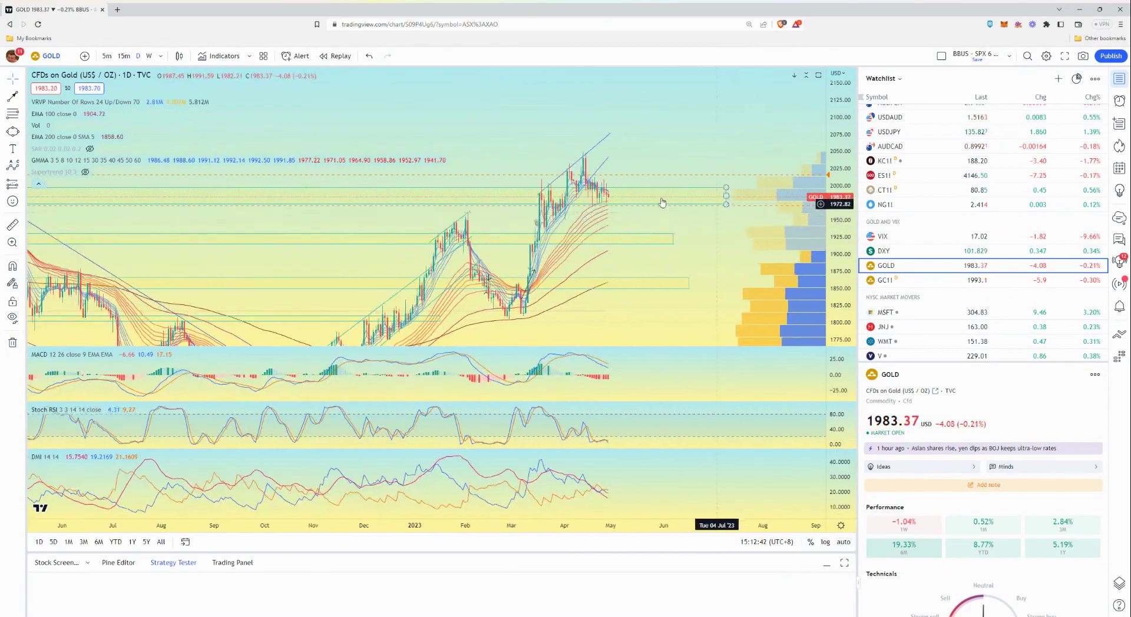
scroll(662, 203, up, 2)
scroll(189, 217, down, 10)
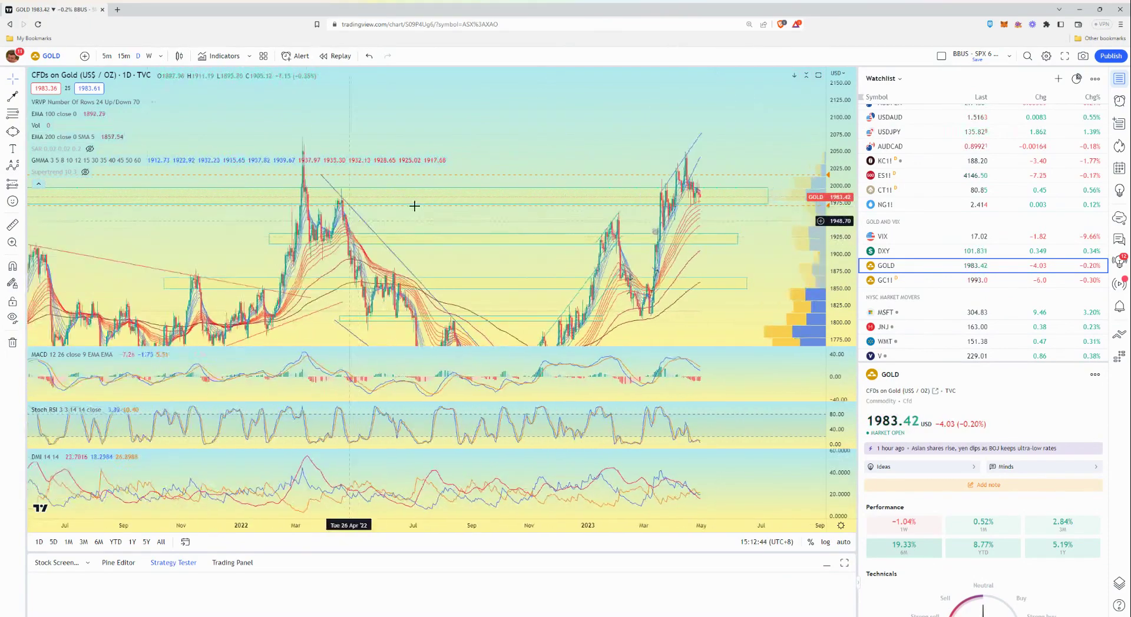
scroll(611, 223, down, 2)
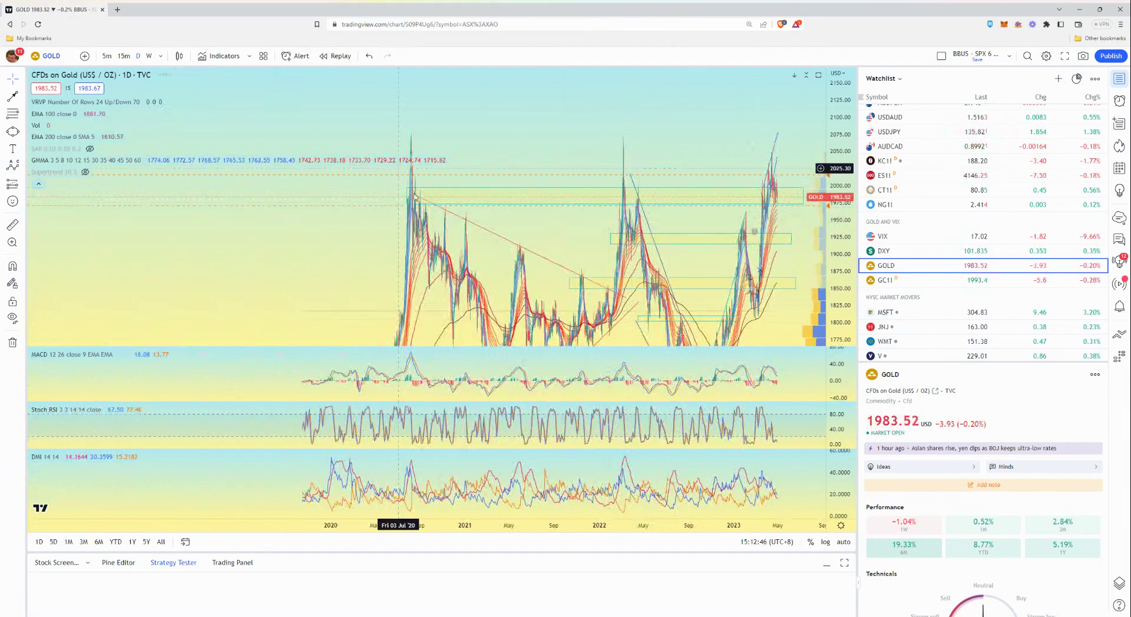
scroll(662, 212, up, 5)
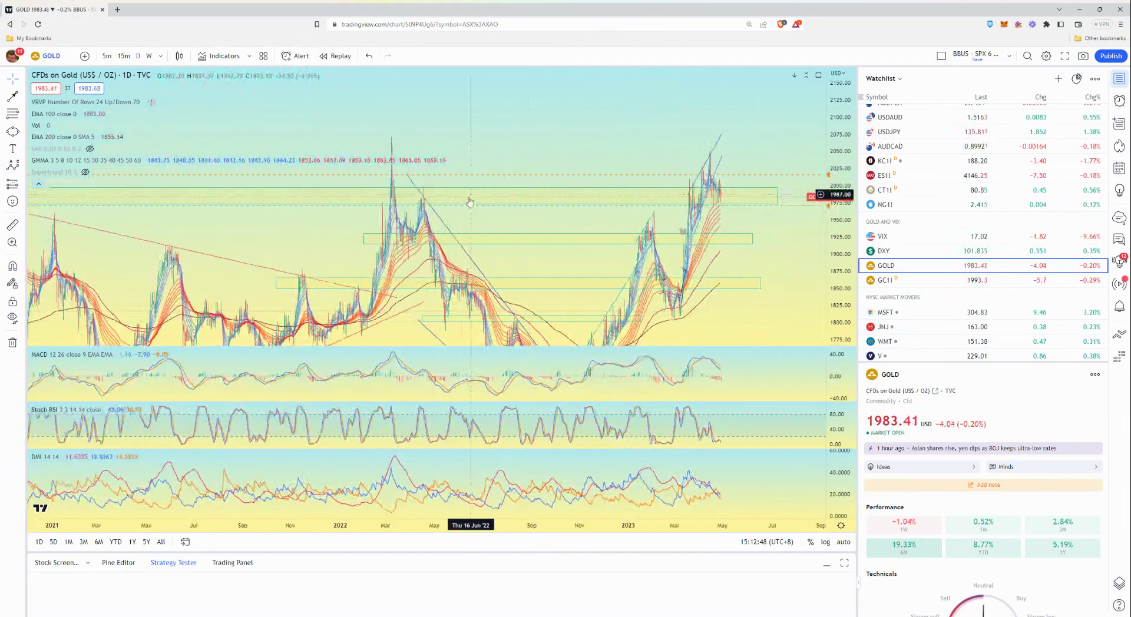
- Review gold's latest daily candles around the 1975 to 2000 zone and switch the chart to the 15-minute interval
scroll(469, 201, up, 3)
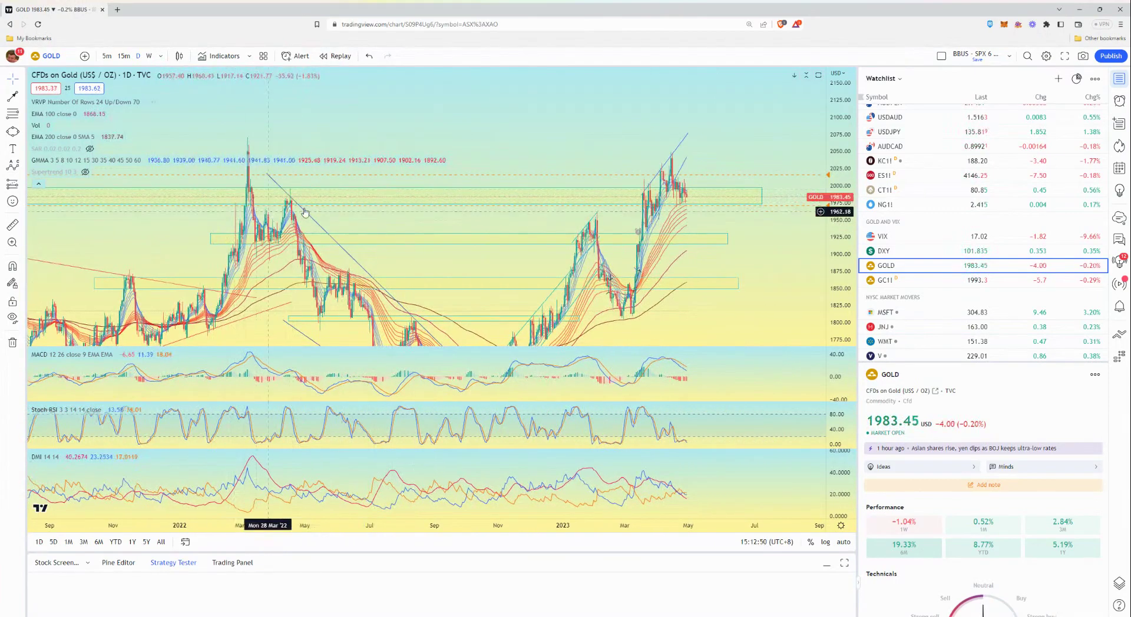
scroll(651, 222, up, 4)
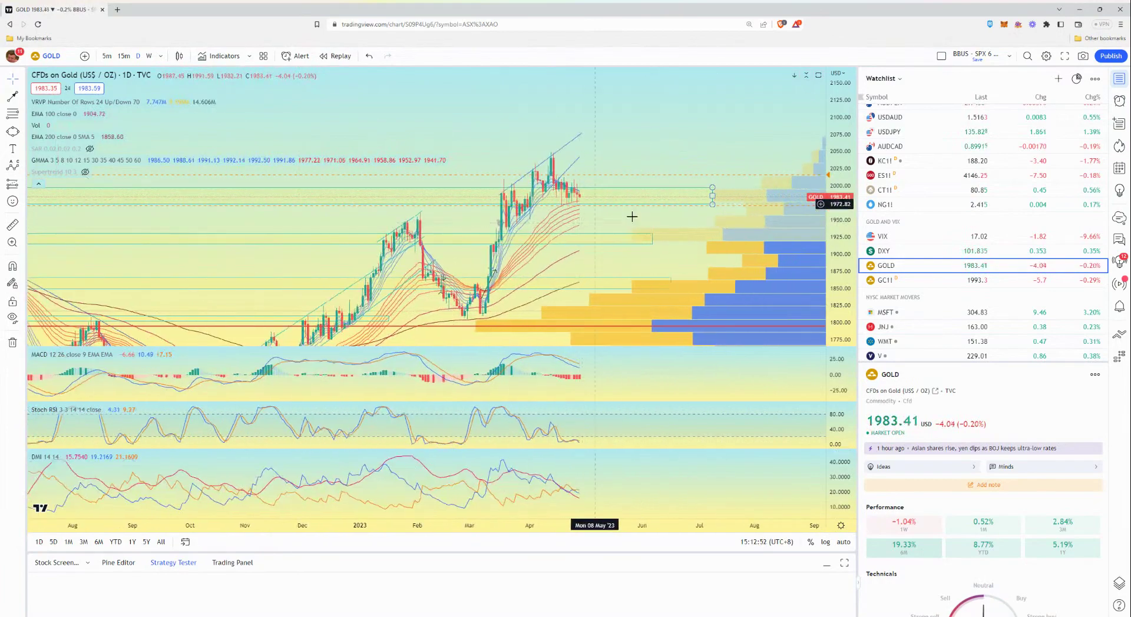
drag(617, 223, 582, 235)
drag(839, 239, 838, 218)
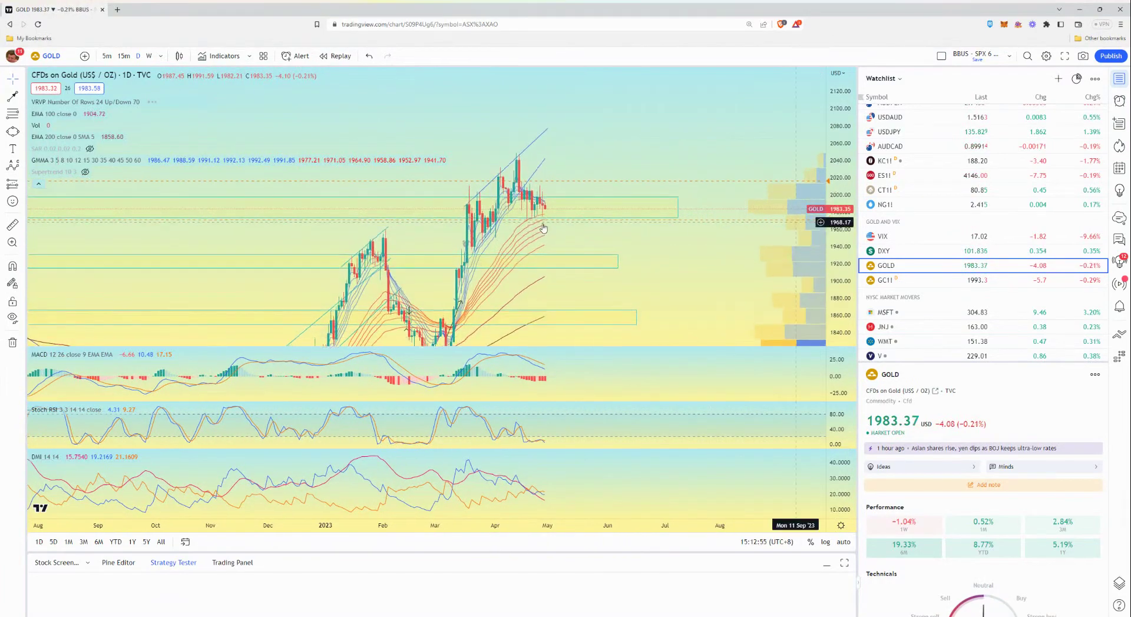
click(124, 56)
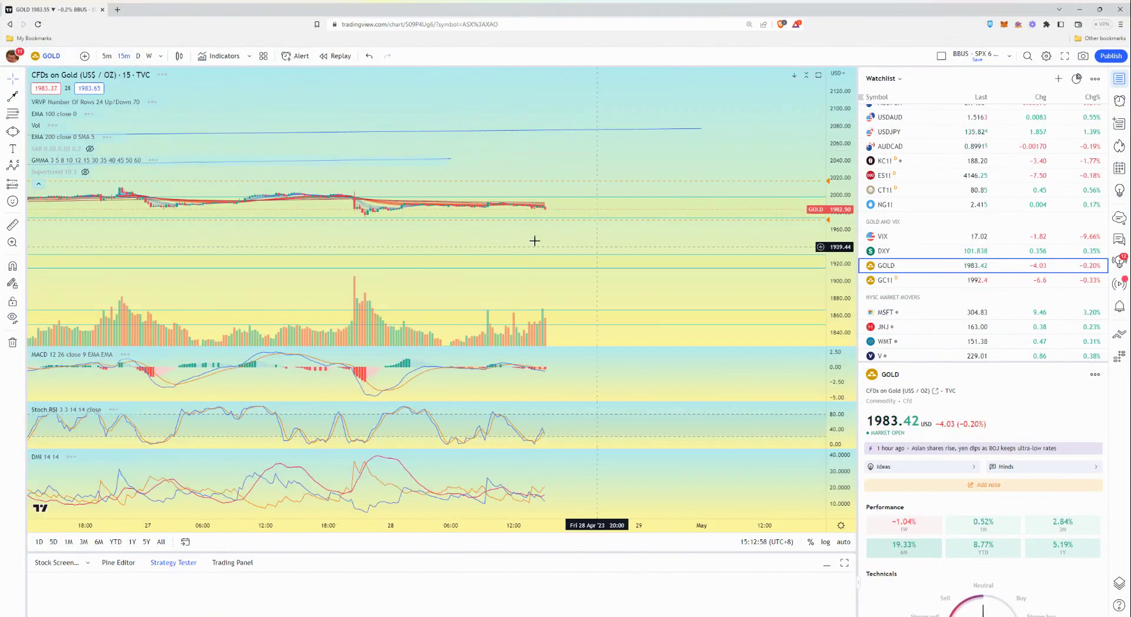
- Examine gold's 15-minute price action from mid-March to late April against the rising channel and the horizontal levels below
scroll(532, 240, down, 6)
scroll(767, 268, down, 6)
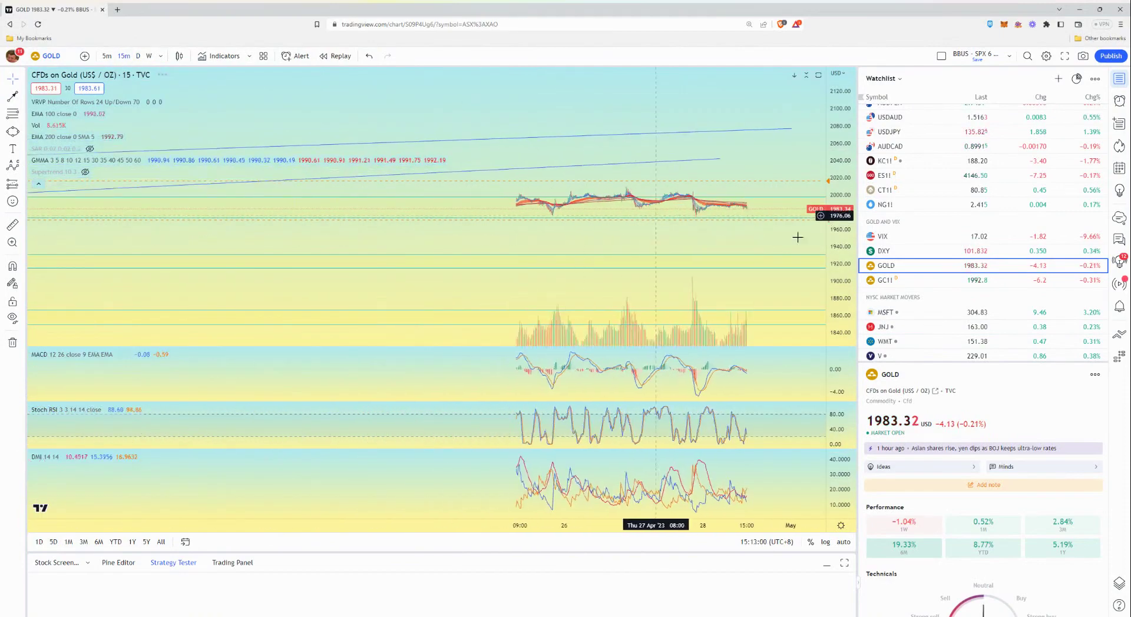
scroll(768, 267, down, 5)
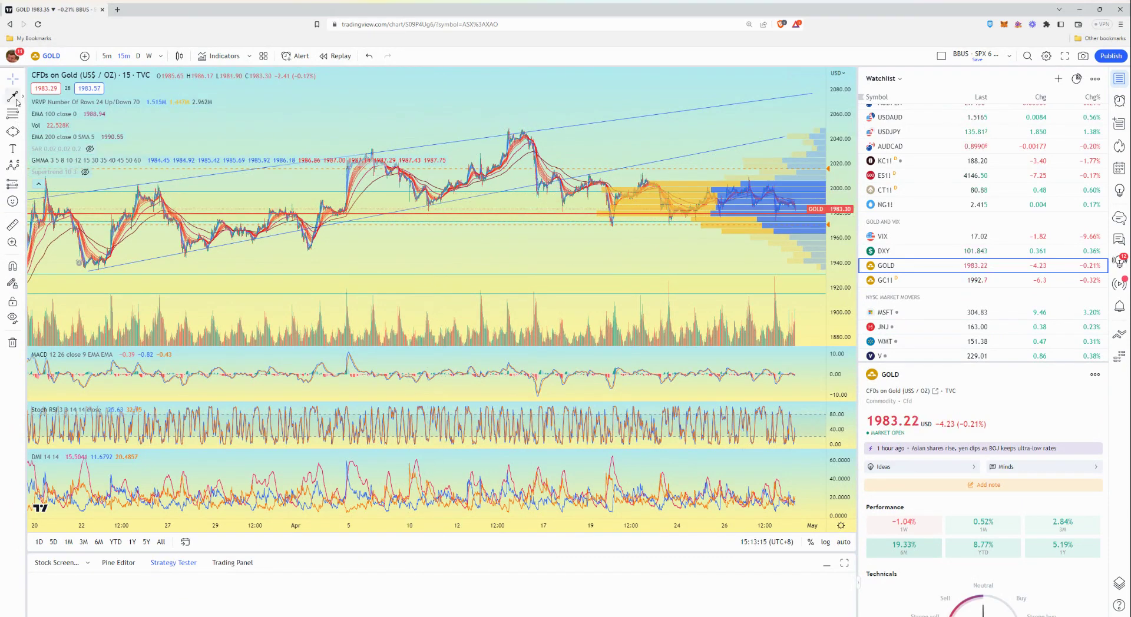
scroll(341, 244, down, 2)
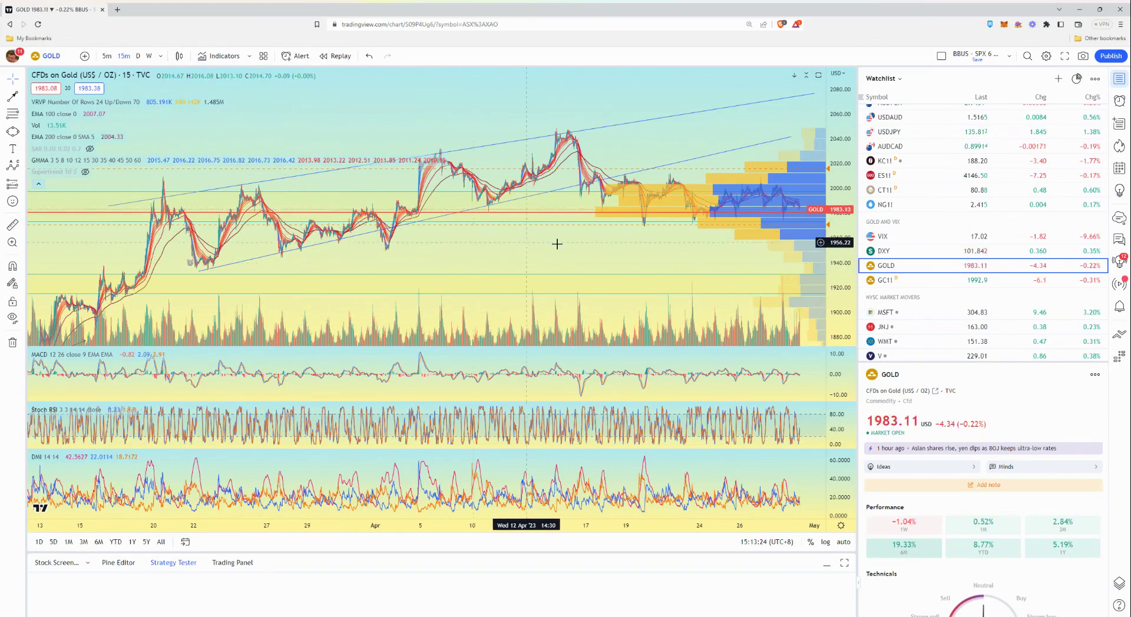
scroll(518, 247, up, 5)
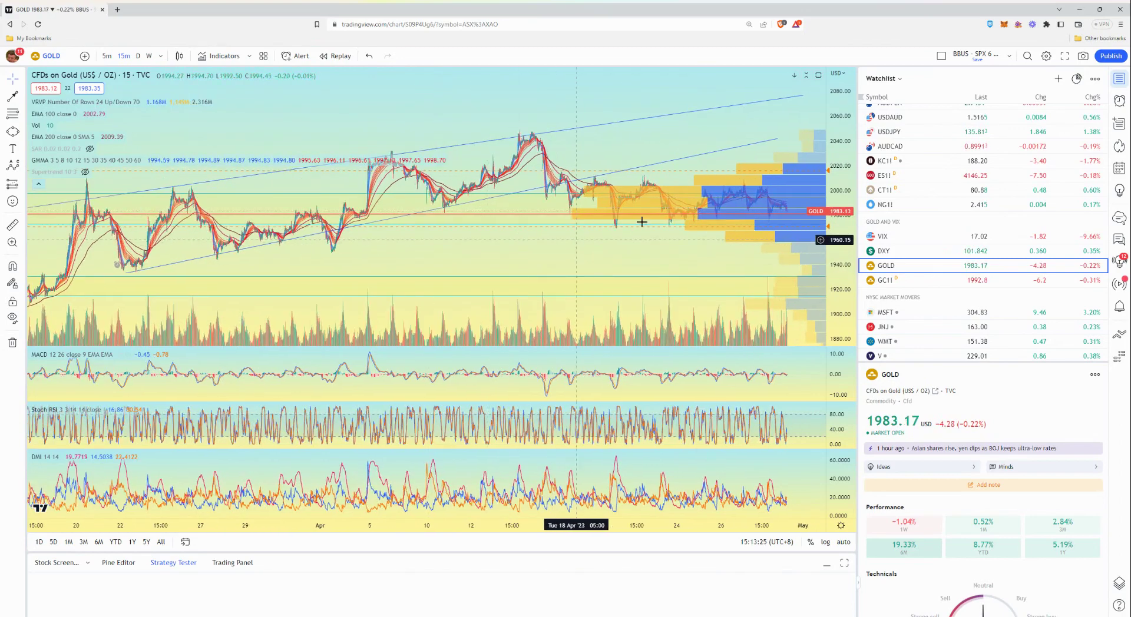
drag(835, 284, 835, 228)
drag(610, 274, 653, 290)
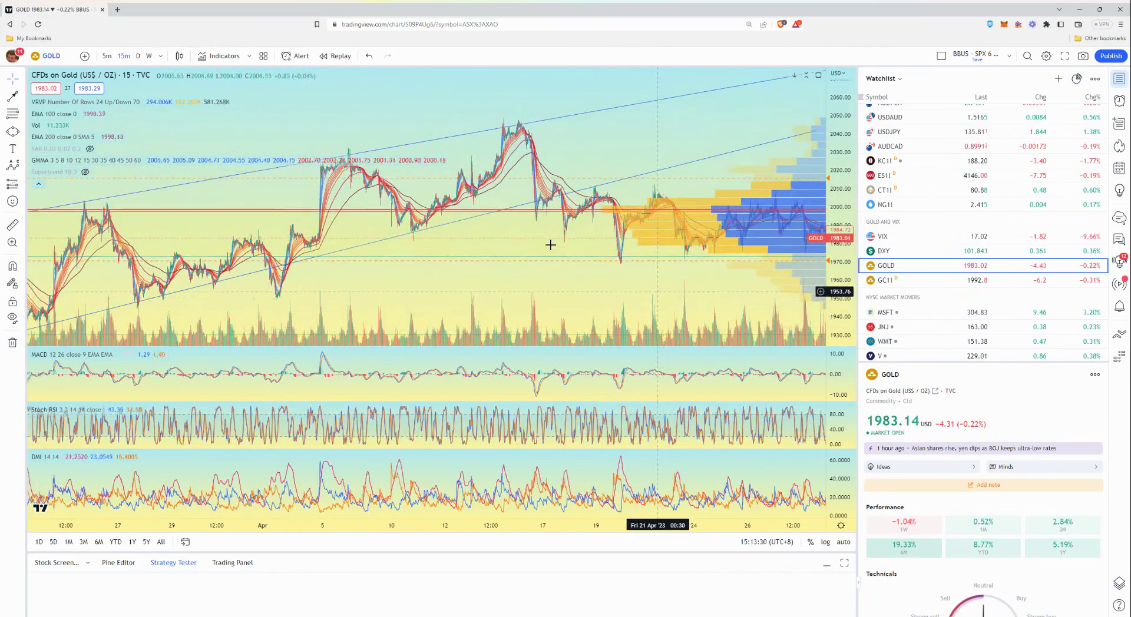
scroll(456, 143, up, 2)
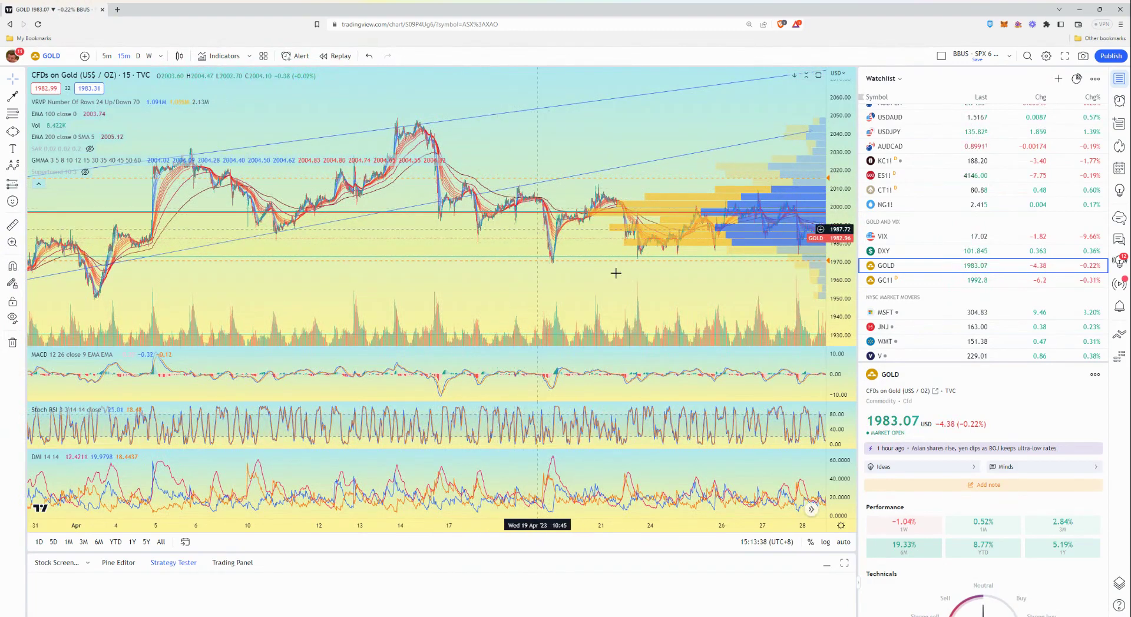
drag(616, 273, 250, 140)
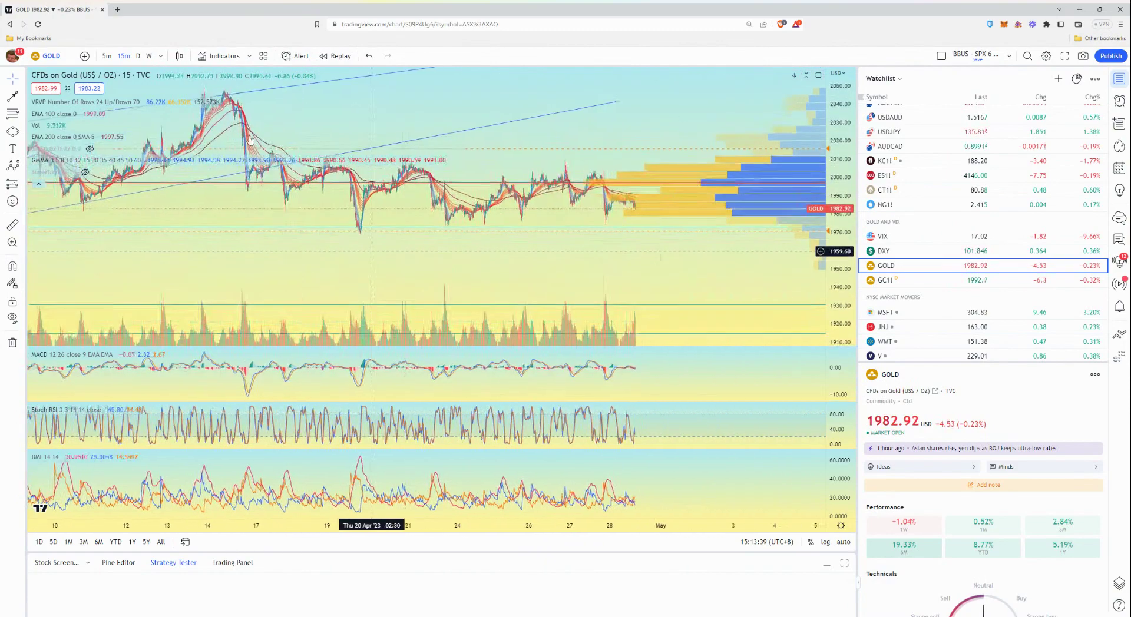
- Return the gold chart to the daily interval and reset the chart view
click(138, 56)
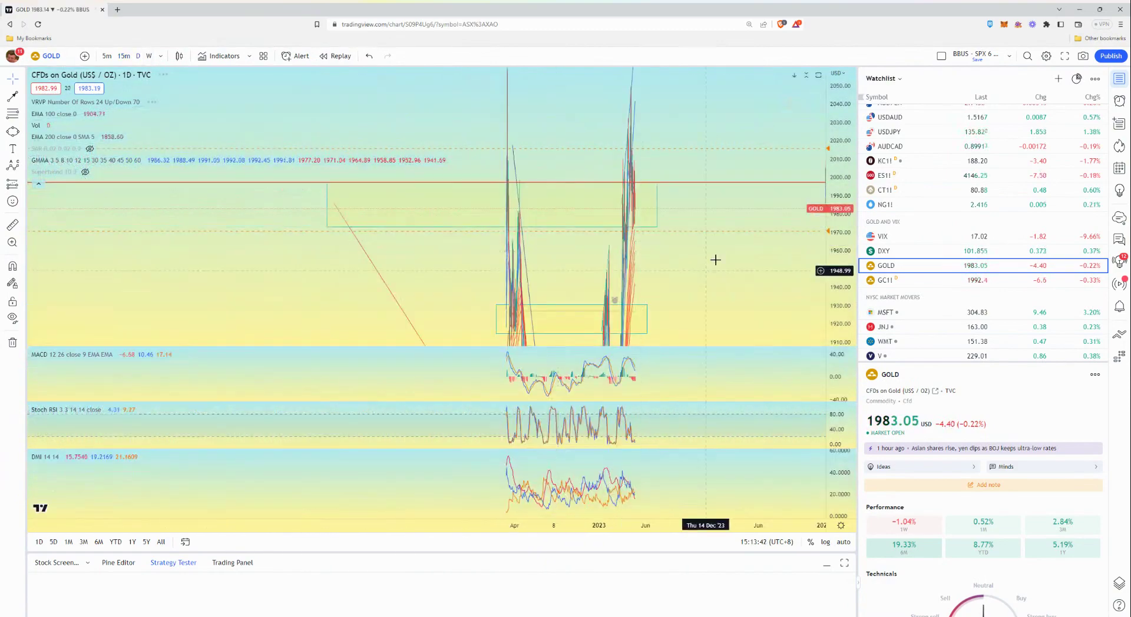
right_click(715, 260)
click(743, 275)
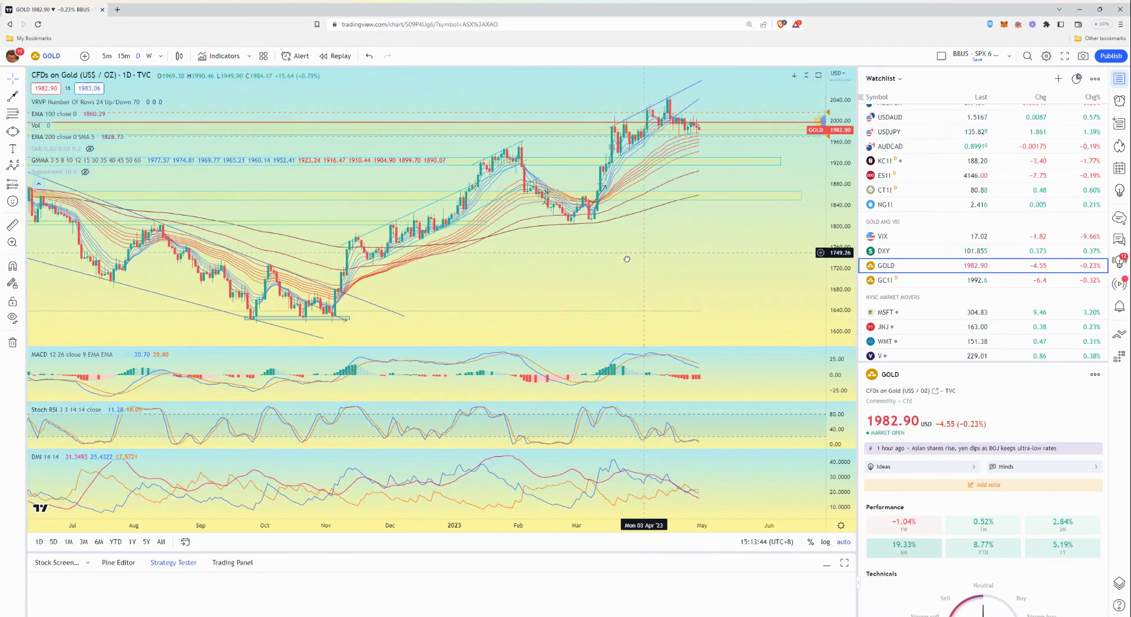
- Draw a Fibonacci retracement on gold from the 13 March 2023 low at 1813.37 up to about 2039.95 at 23 May 2023
scroll(627, 259, up, 2)
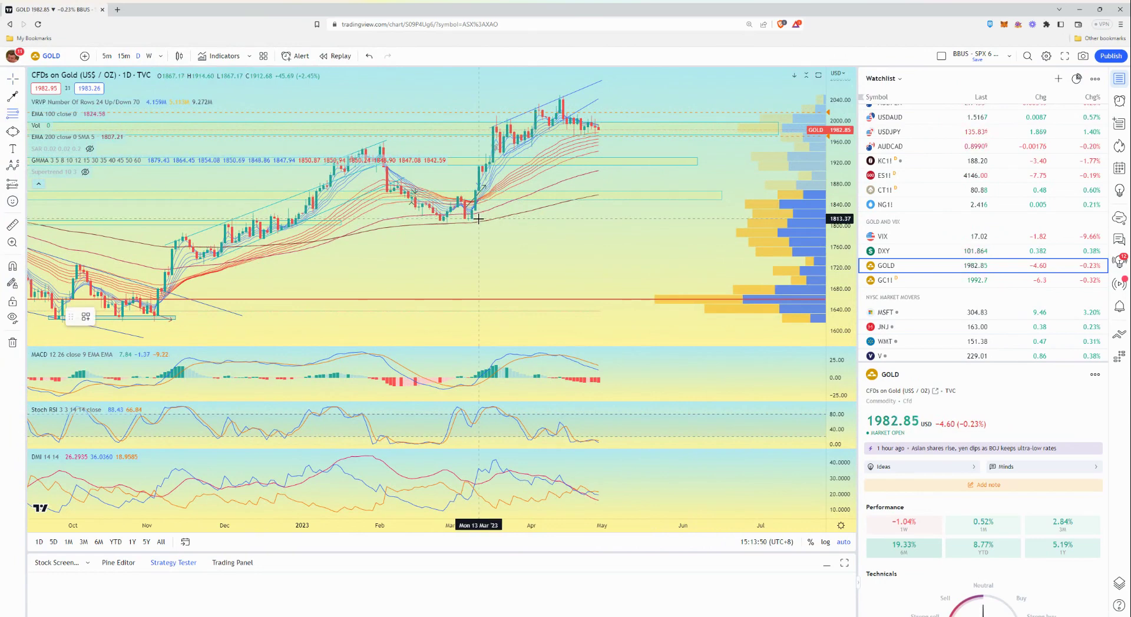
click(659, 100)
- Shorten the horizontal zone rectangle between 1972.58 and 1997.40 so that its end date is 5 June 2023
drag(844, 233, 845, 122)
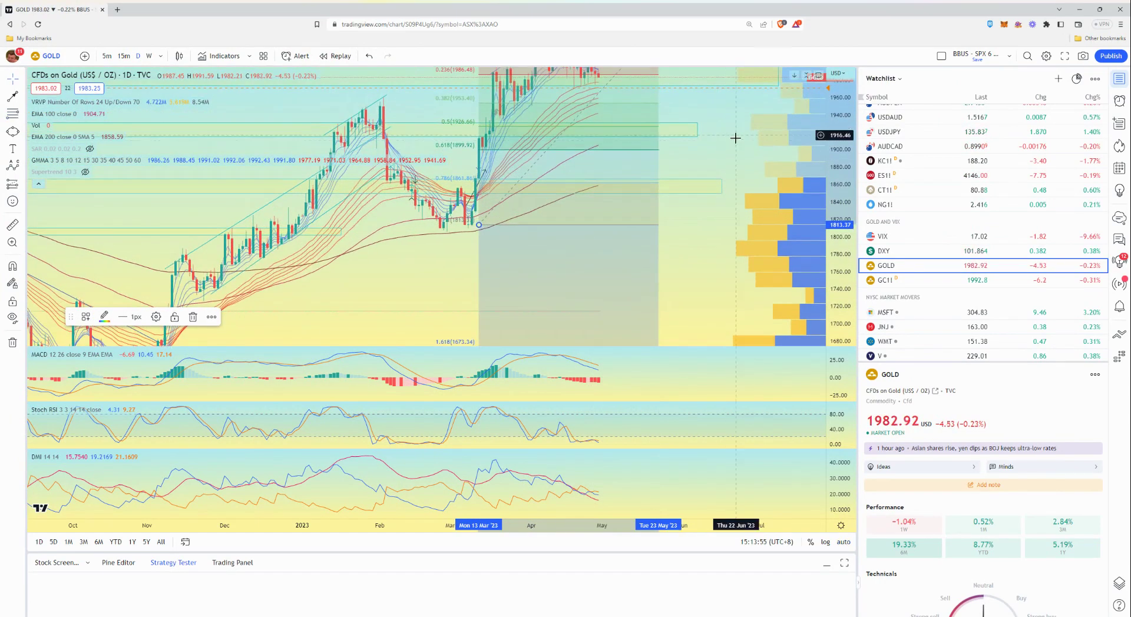
drag(735, 136, 760, 275)
scroll(719, 265, up, 4)
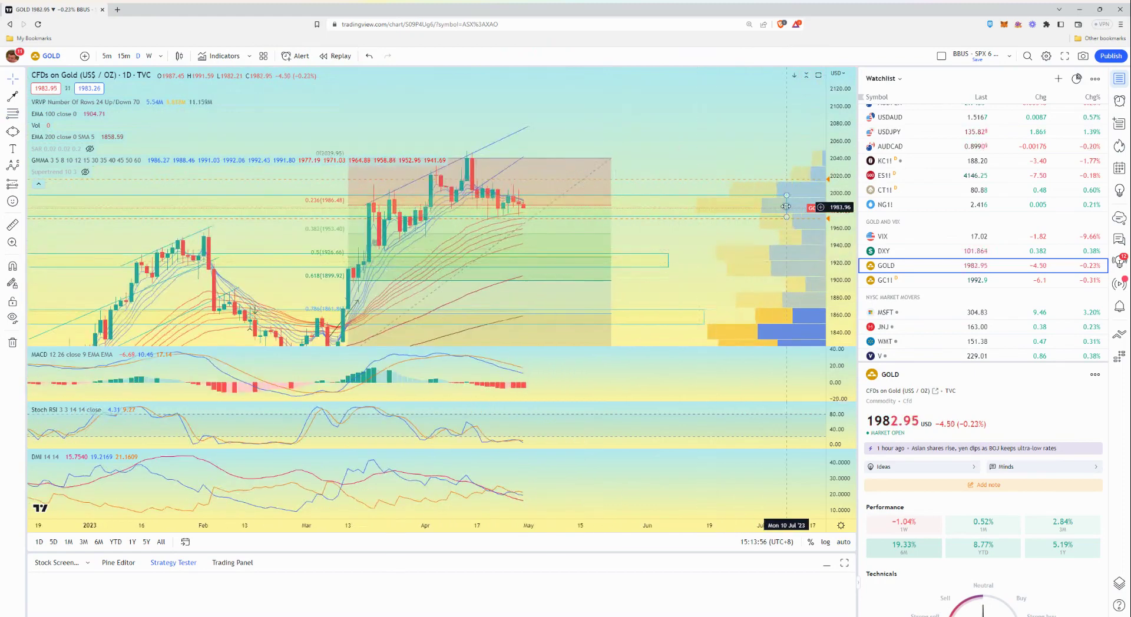
mouse_move(786, 207)
mouse_down()
mouse_move(506, 207)
mouse_move(641, 204)
mouse_up()
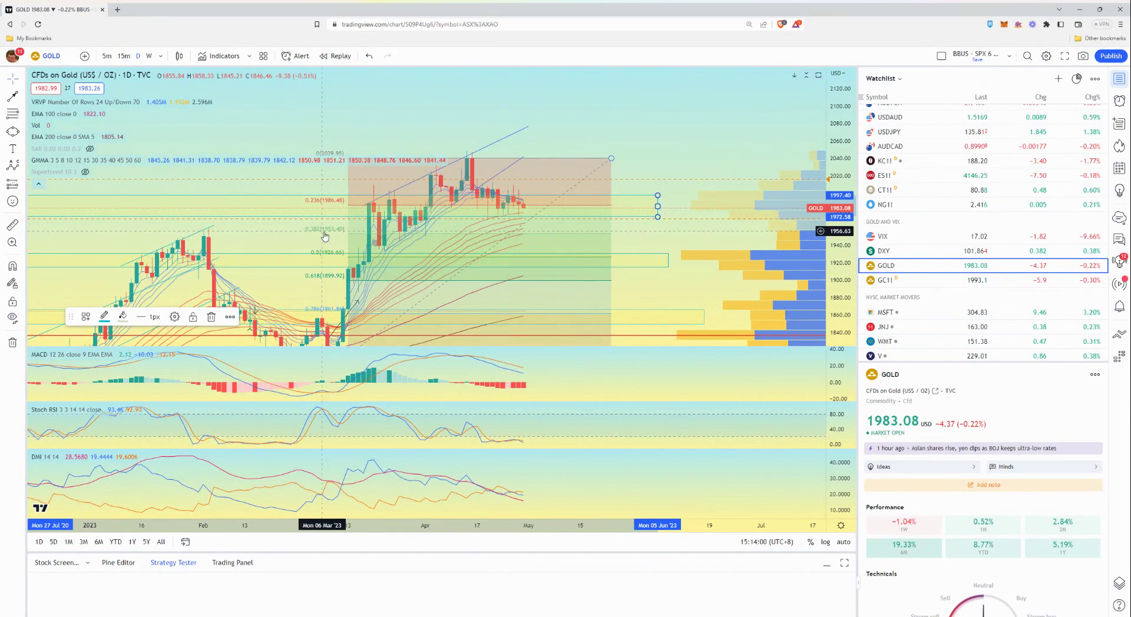
- Draw a red arrow down from about 1984 to 1952 beyond the latest gold candle, and another up from about 1960 to 2018
click(13, 97)
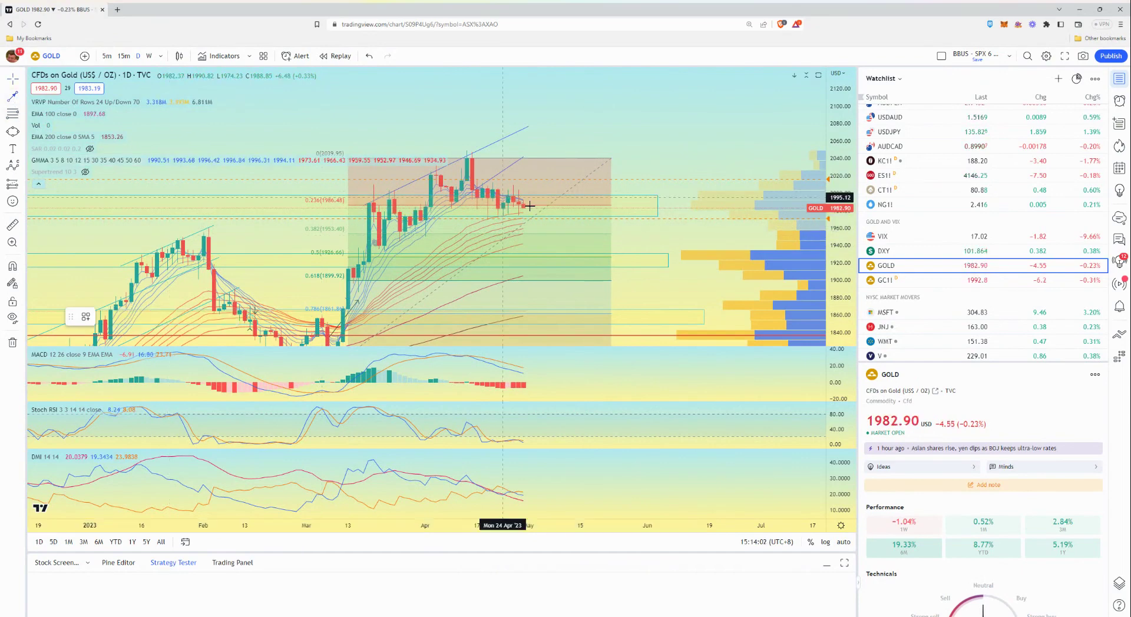
click(538, 235)
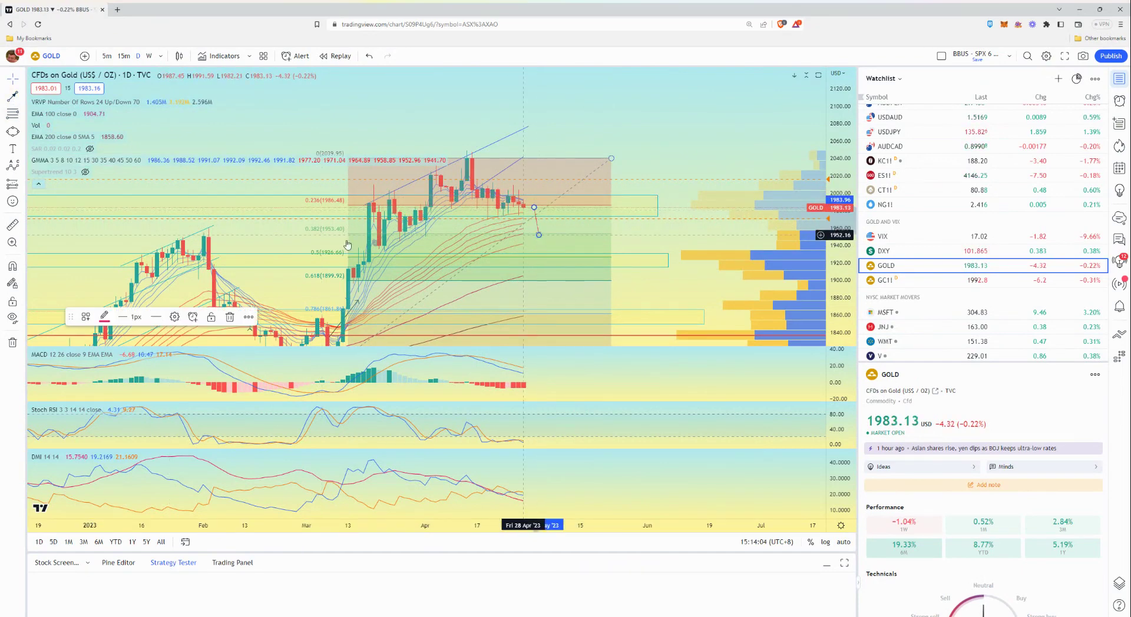
click(638, 242)
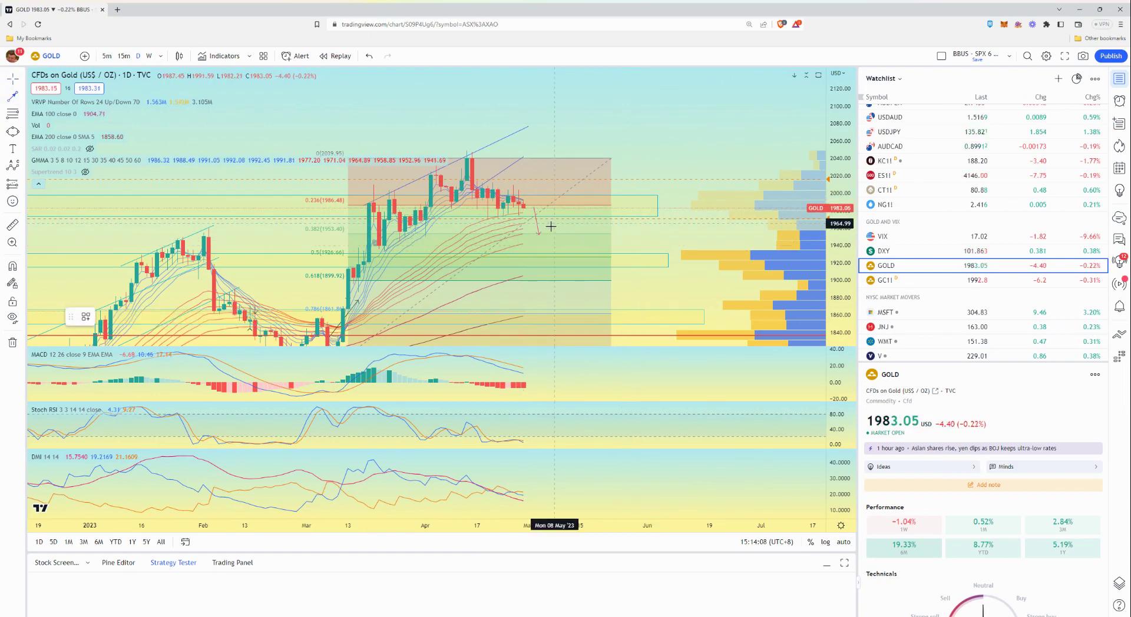
drag(549, 230, 580, 178)
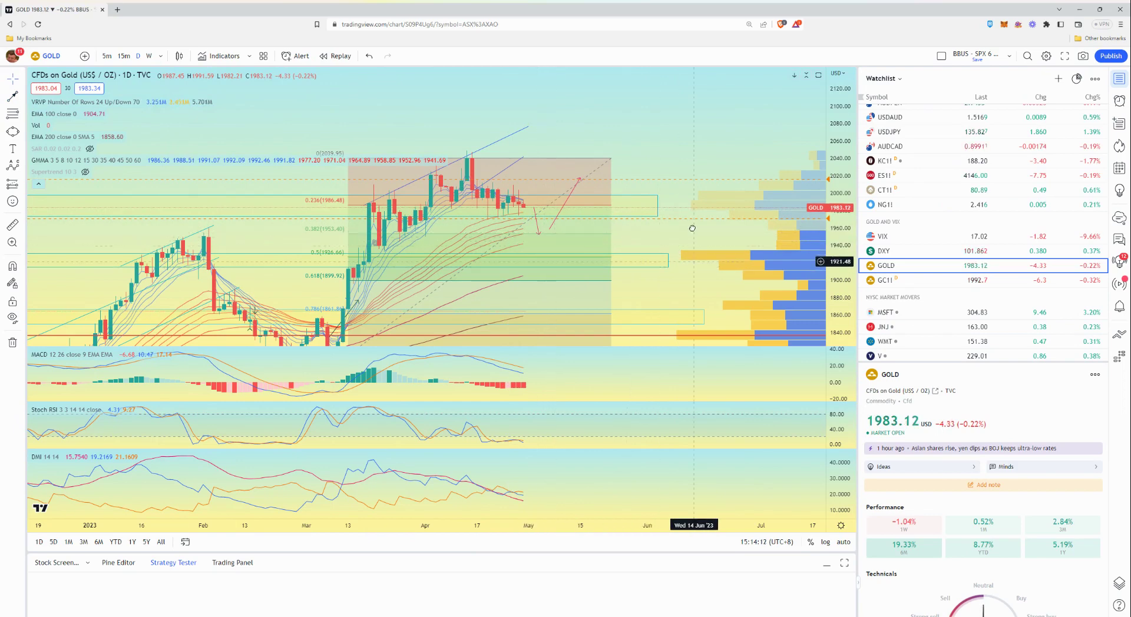
drag(678, 256, 670, 204)
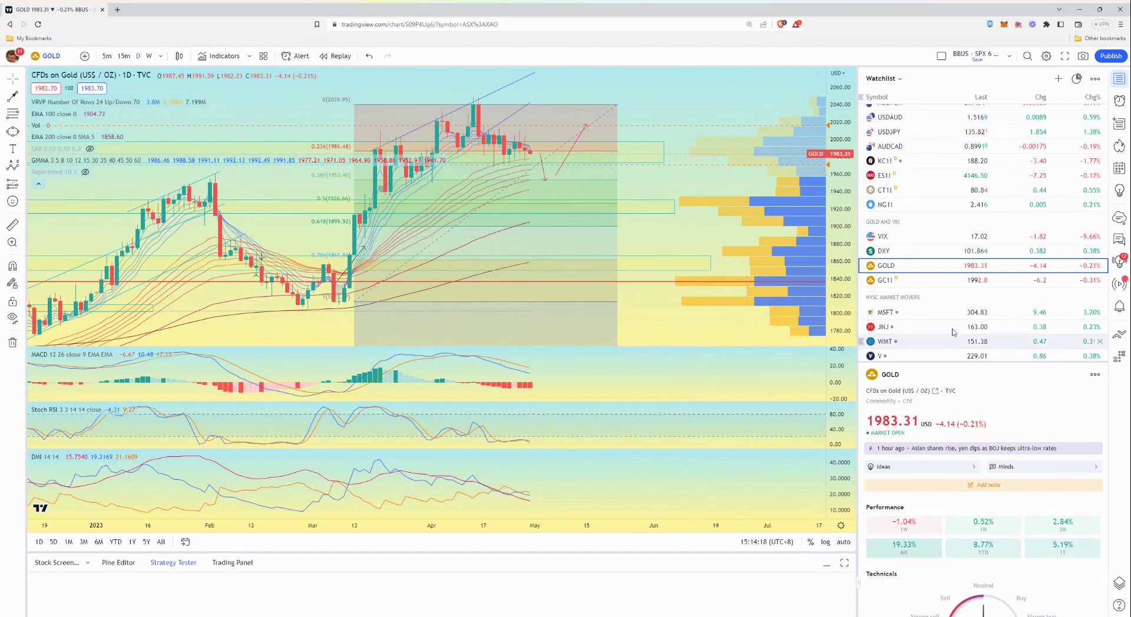
- Look through the watchlist's ASX sectors, commodities, forex pairs and NYSE market movers while keeping the gold chart open
scroll(947, 293, down, 3)
scroll(926, 253, up, 2)
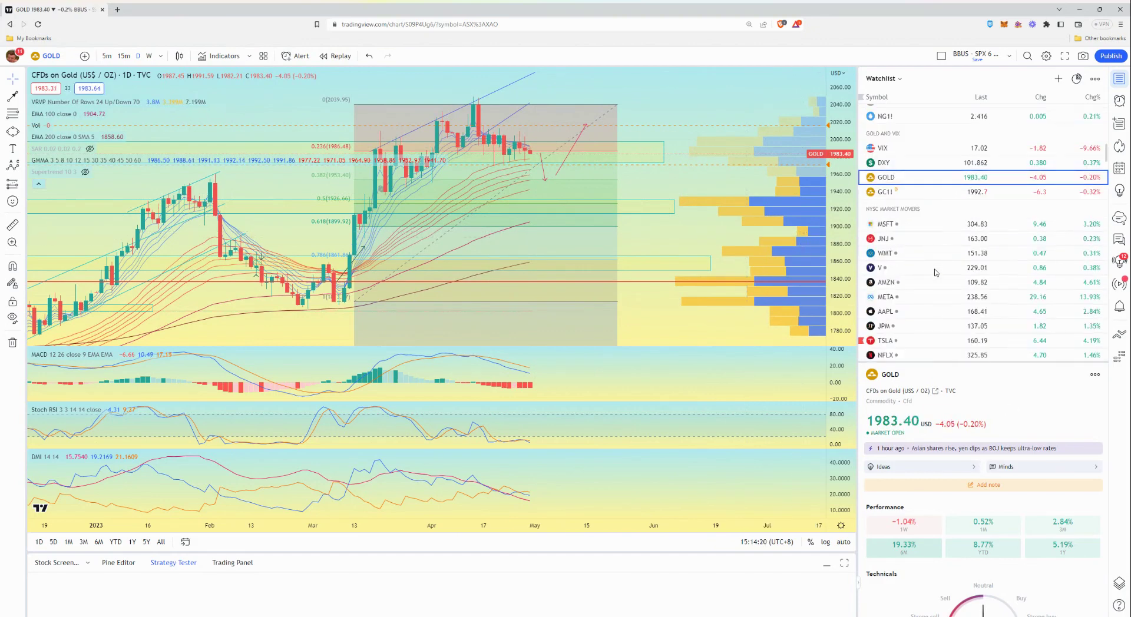
scroll(929, 229, up, 3)
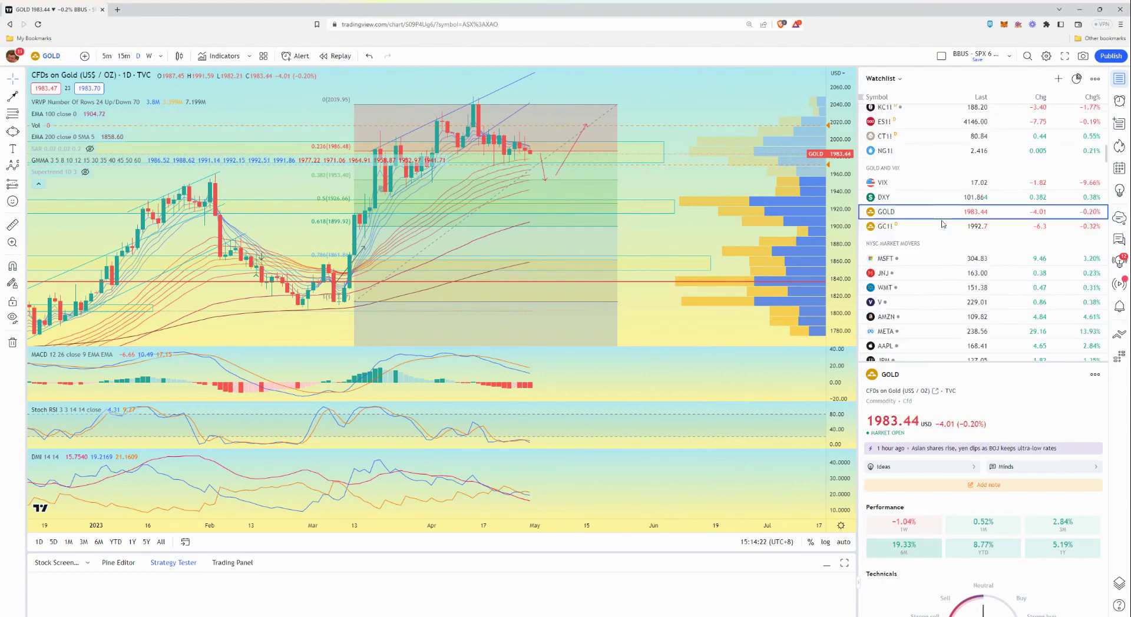
scroll(907, 247, up, 5)
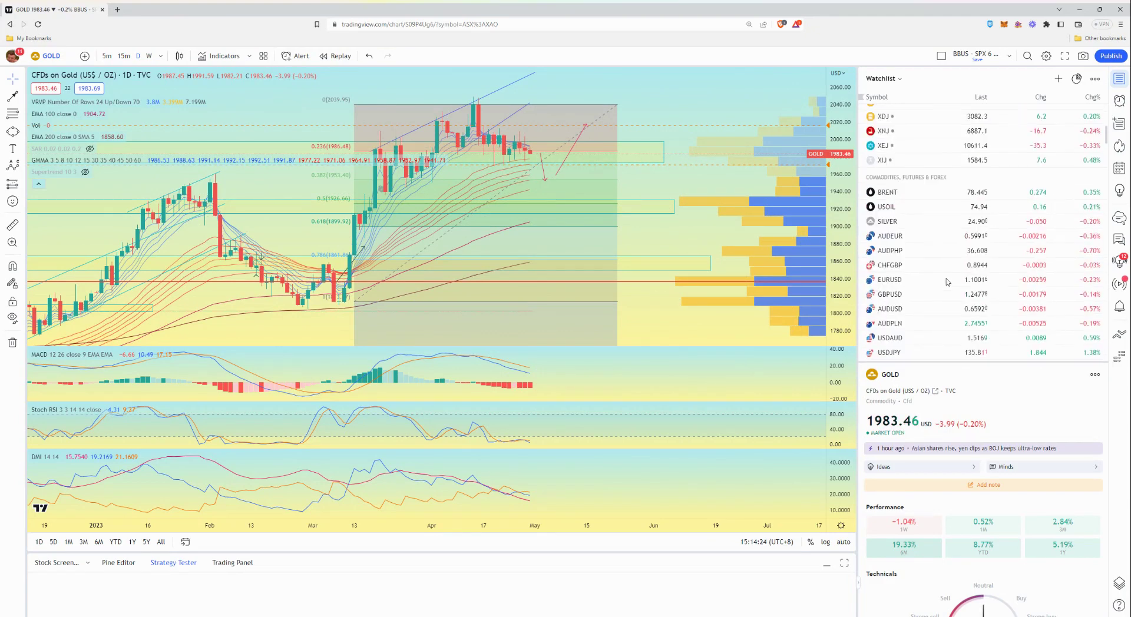
scroll(927, 274, down, 1)
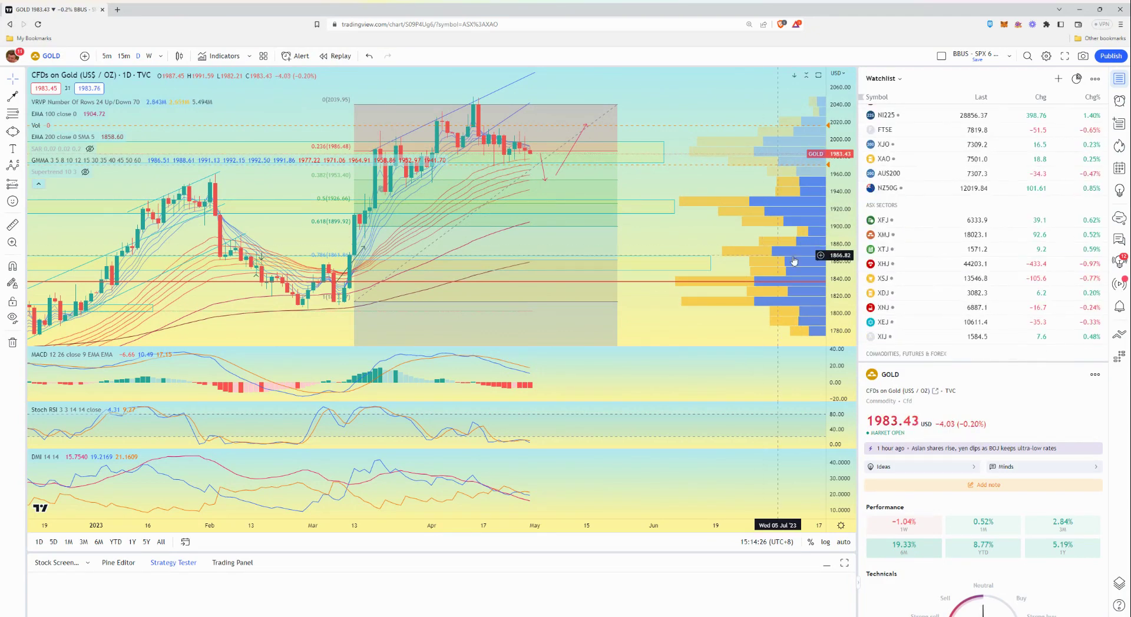
scroll(784, 259, down, 2)
scroll(937, 283, down, 3)
drag(708, 317, 655, 317)
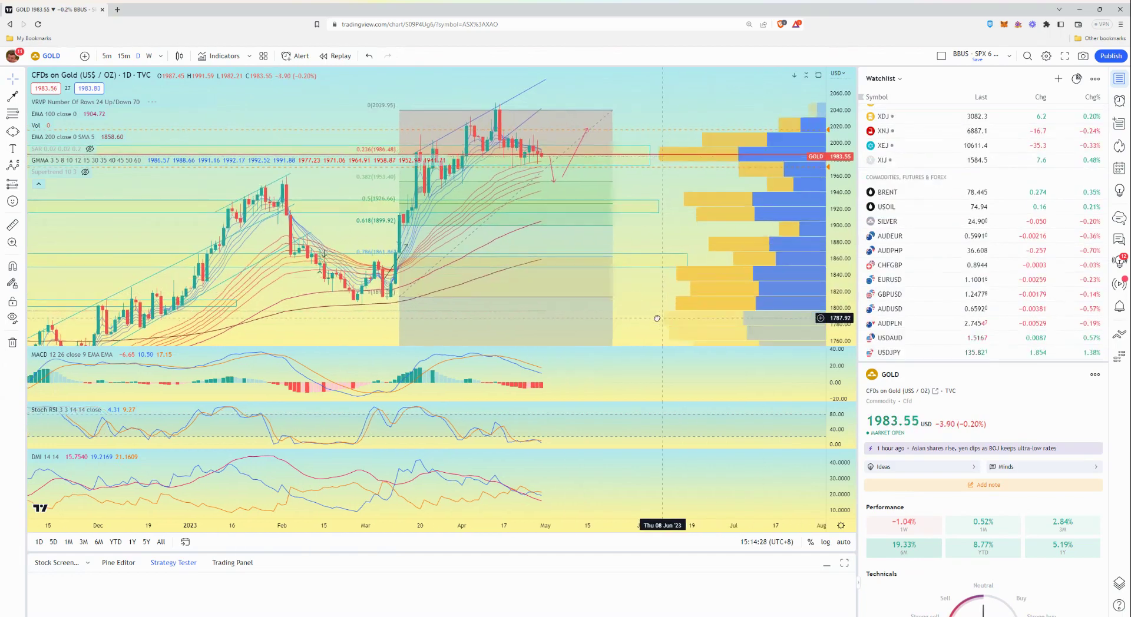
scroll(957, 290, down, 3)
scroll(957, 290, down, 3)
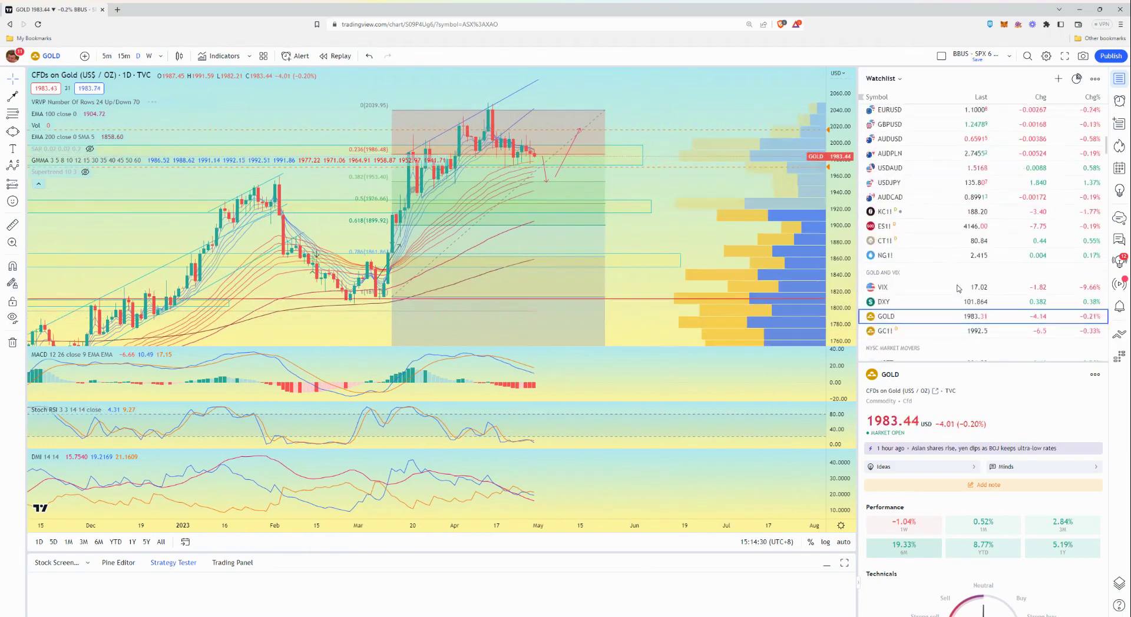
- Alternate between the U.S. Dollar Index and gold daily charts to compare their price action and projected arrows
click(895, 298)
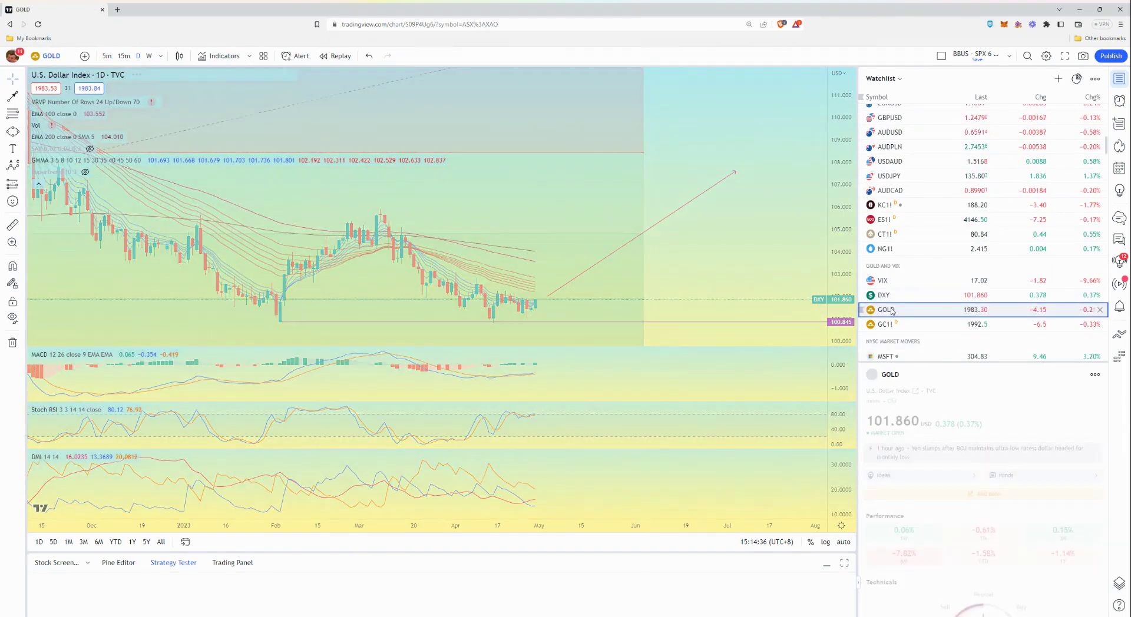
click(891, 311)
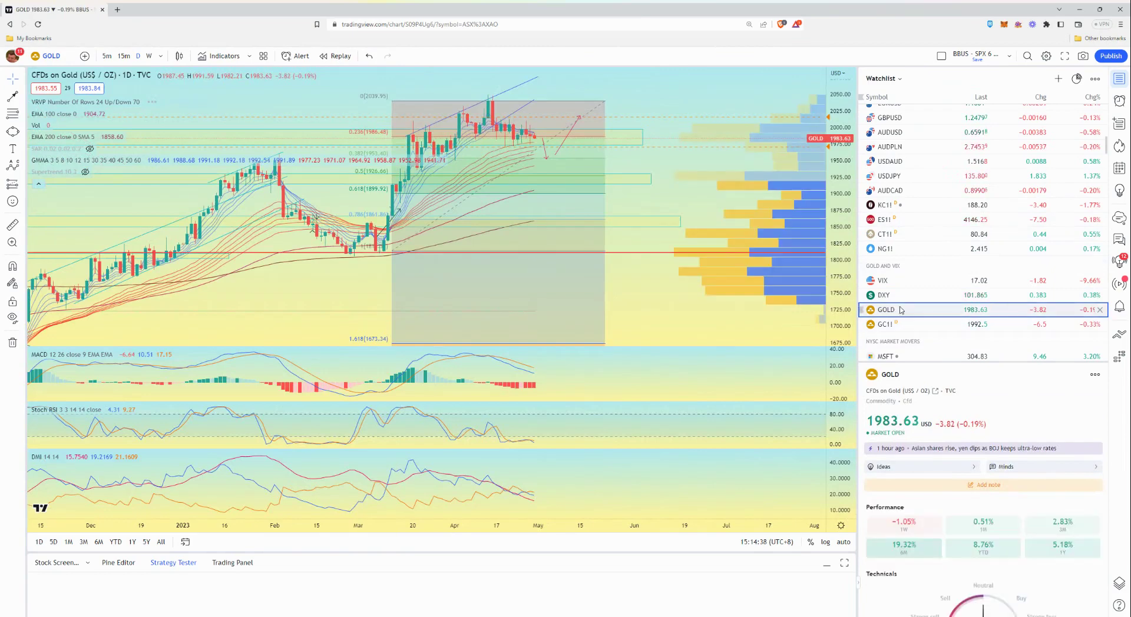
drag(733, 324, 681, 319)
click(892, 299)
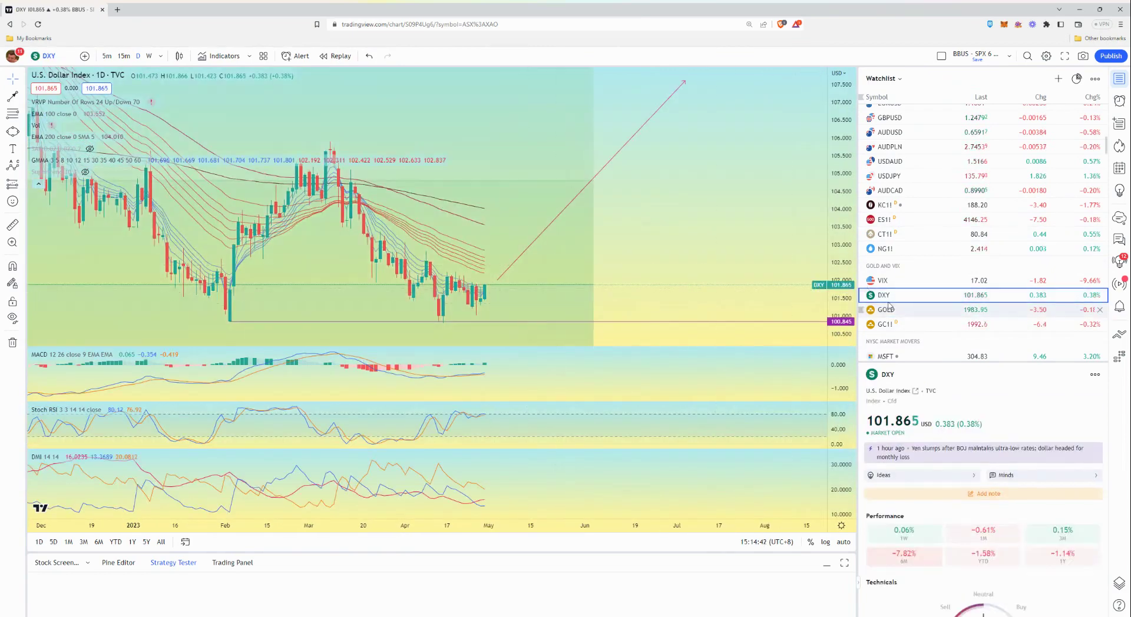
key(Down)
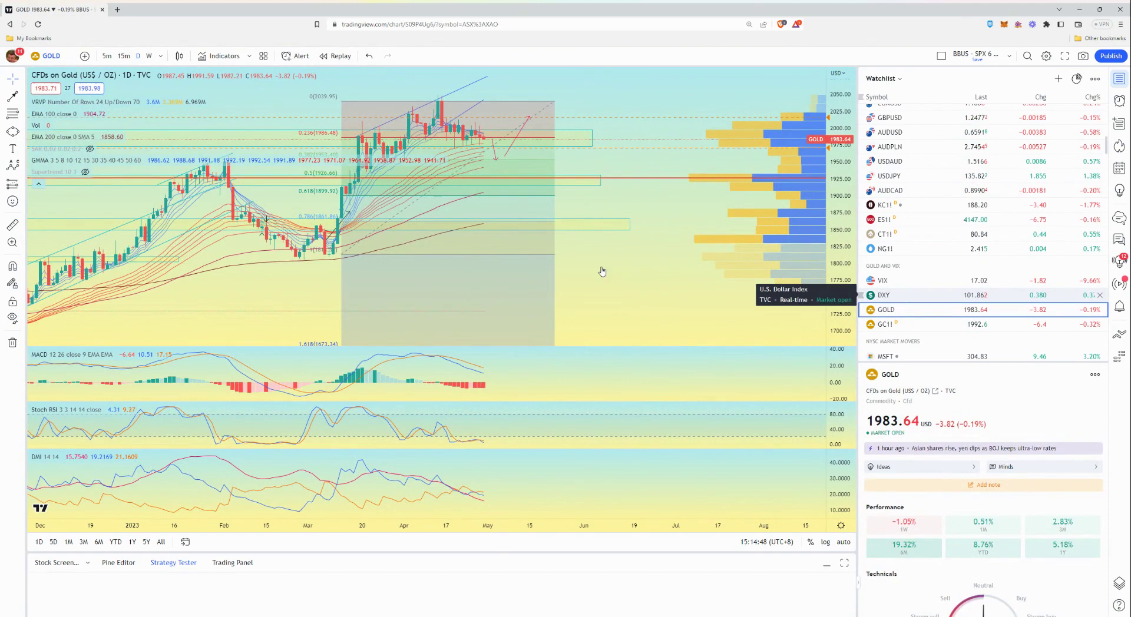
- Open the WTI crude oil (USOIL) chart and look over its daily price history back to March 2022
scroll(933, 305, up, 3)
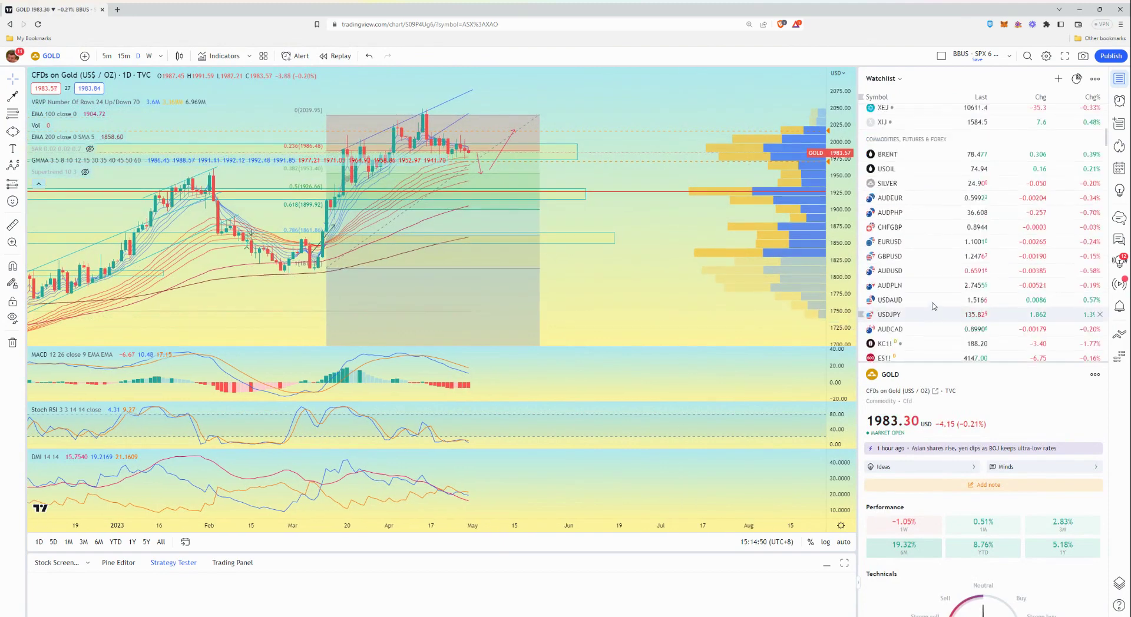
scroll(931, 304, up, 3)
click(924, 295)
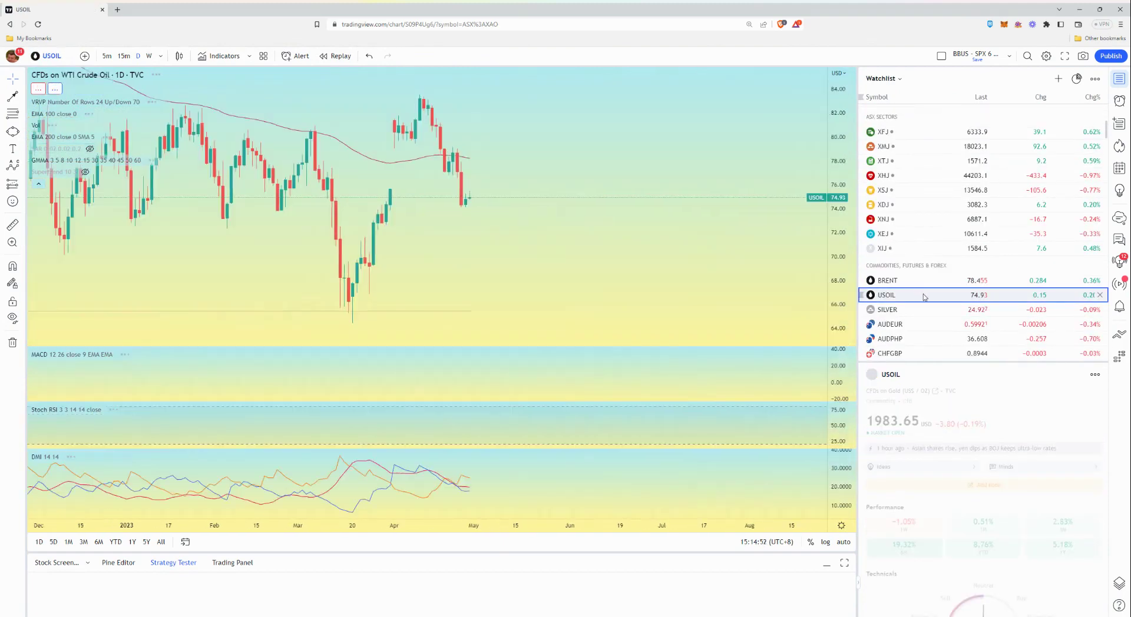
scroll(591, 268, down, 9)
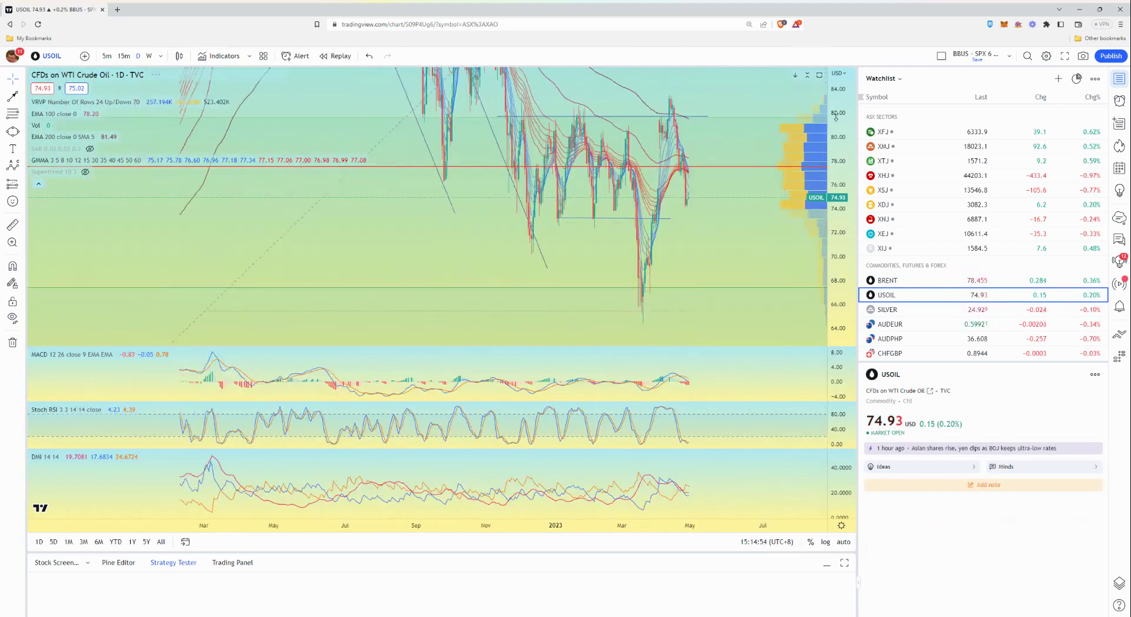
- Extend the horizontal blue support line near 73 on the crude oil chart forward to 14 June 2023
scroll(770, 242, down, 5)
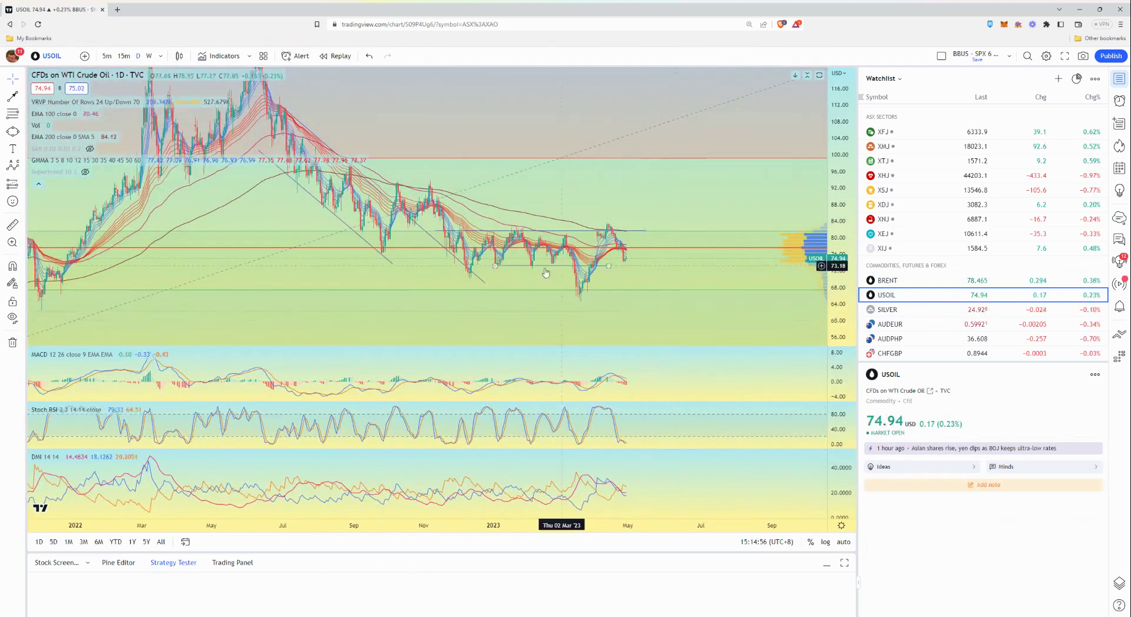
click(556, 263)
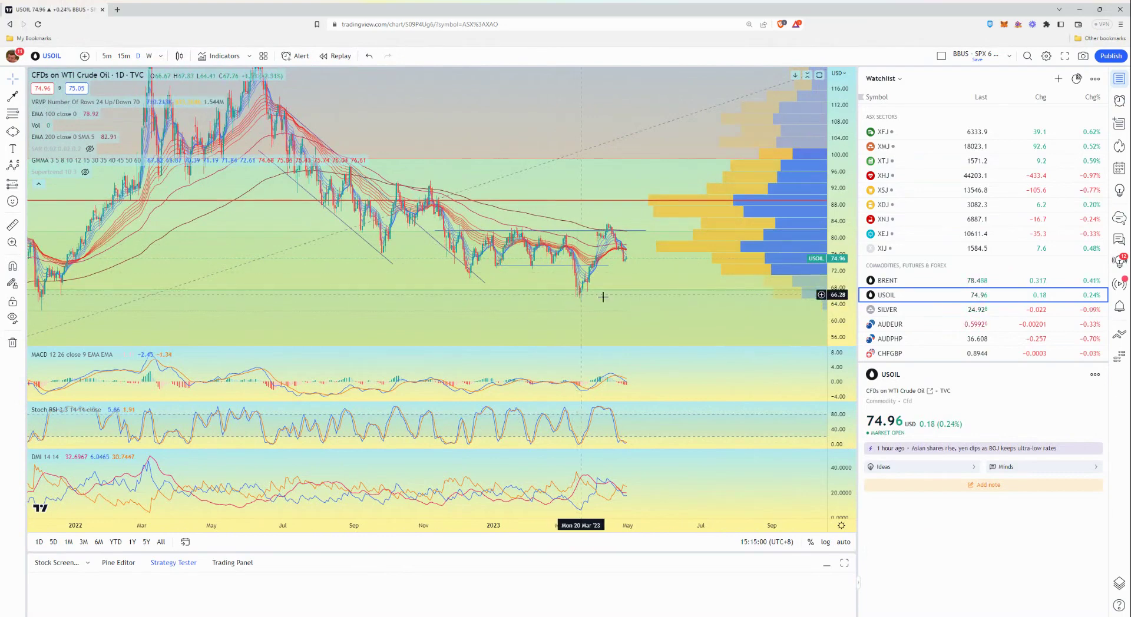
scroll(603, 297, down, 5)
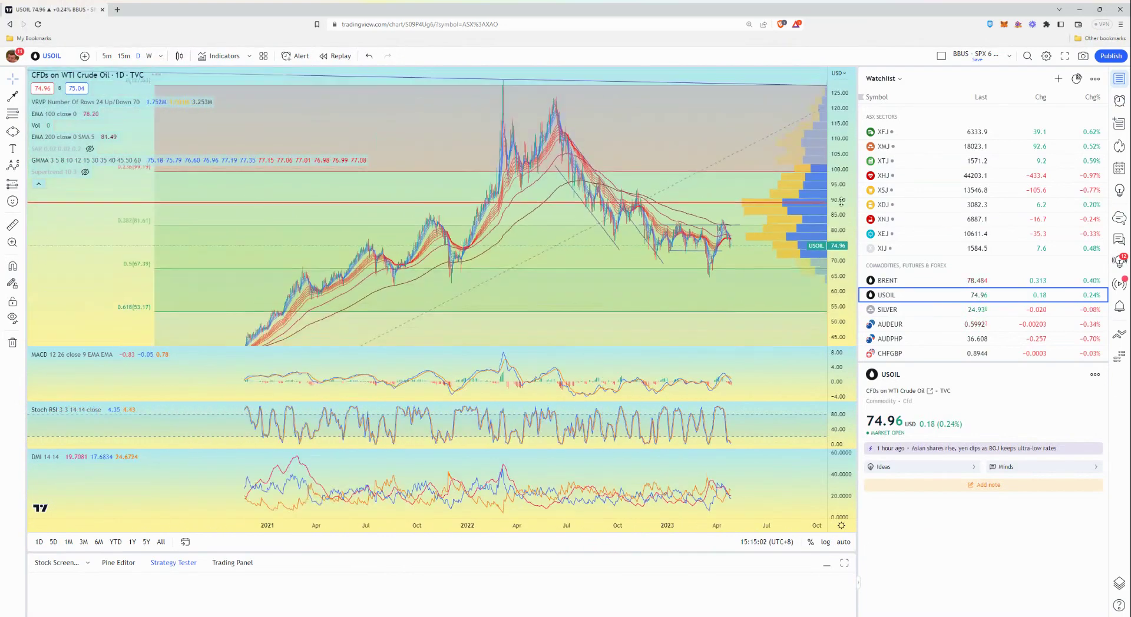
scroll(728, 177, down, 5)
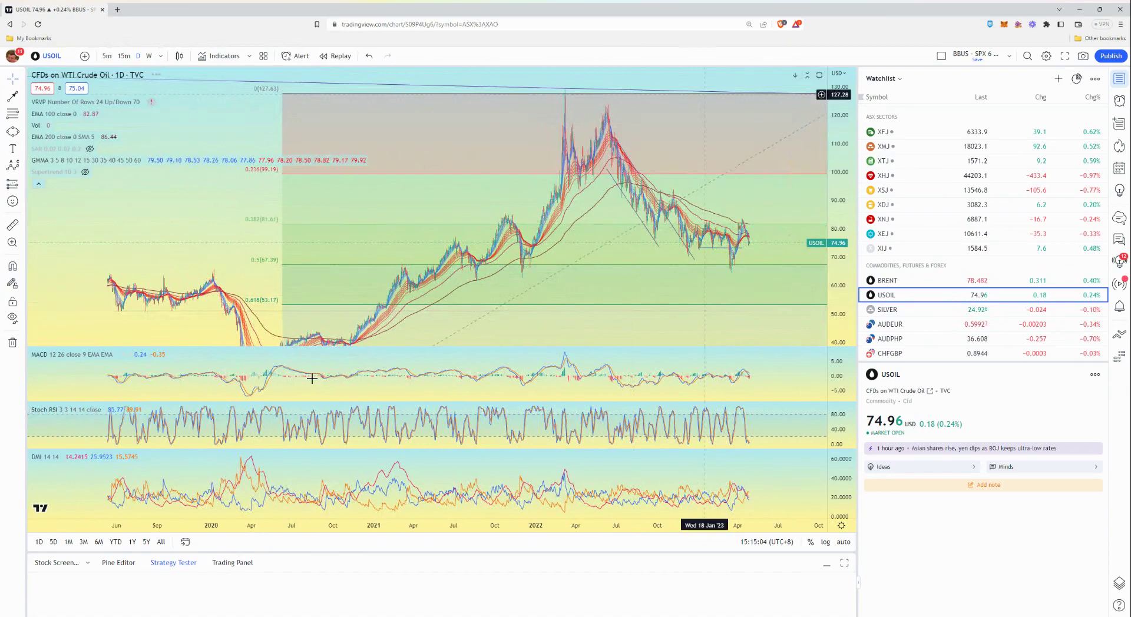
drag(674, 320, 642, 315)
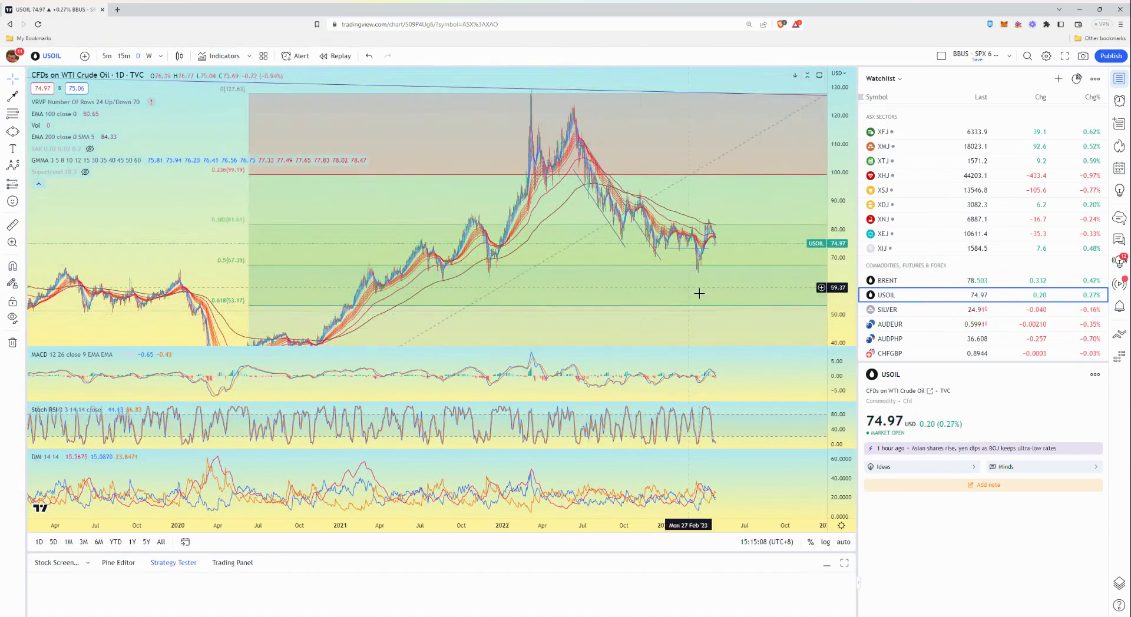
scroll(700, 293, up, 3)
scroll(754, 286, up, 2)
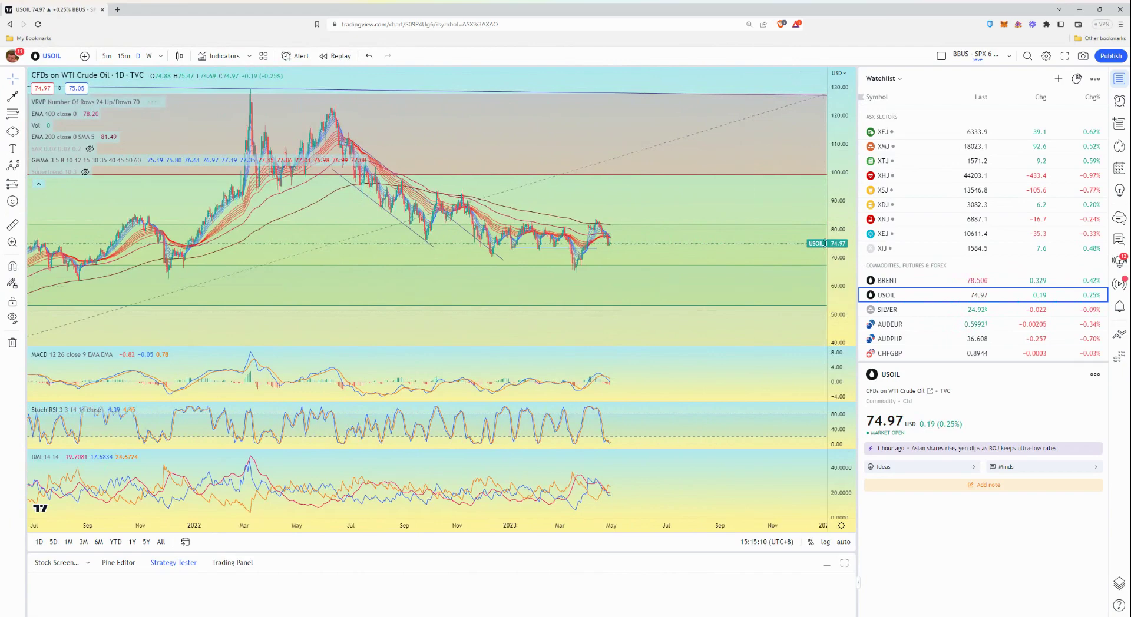
scroll(694, 280, up, 2)
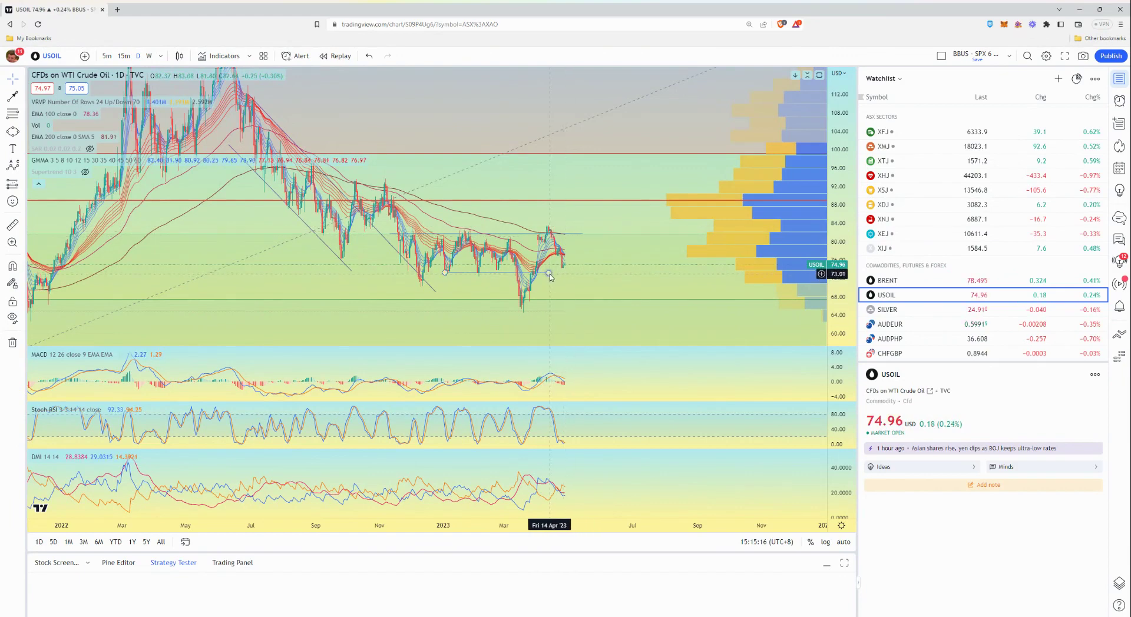
click(614, 275)
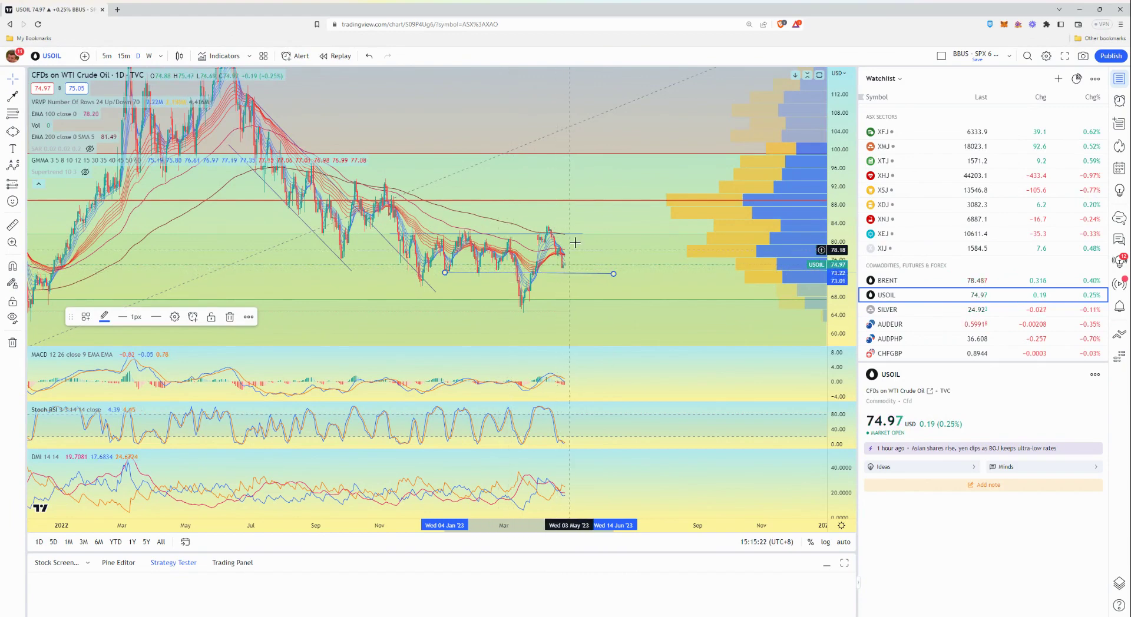
- Draw a red arrow up from about 73.5 in early May 2023 to about 89 in mid-June
click(565, 263)
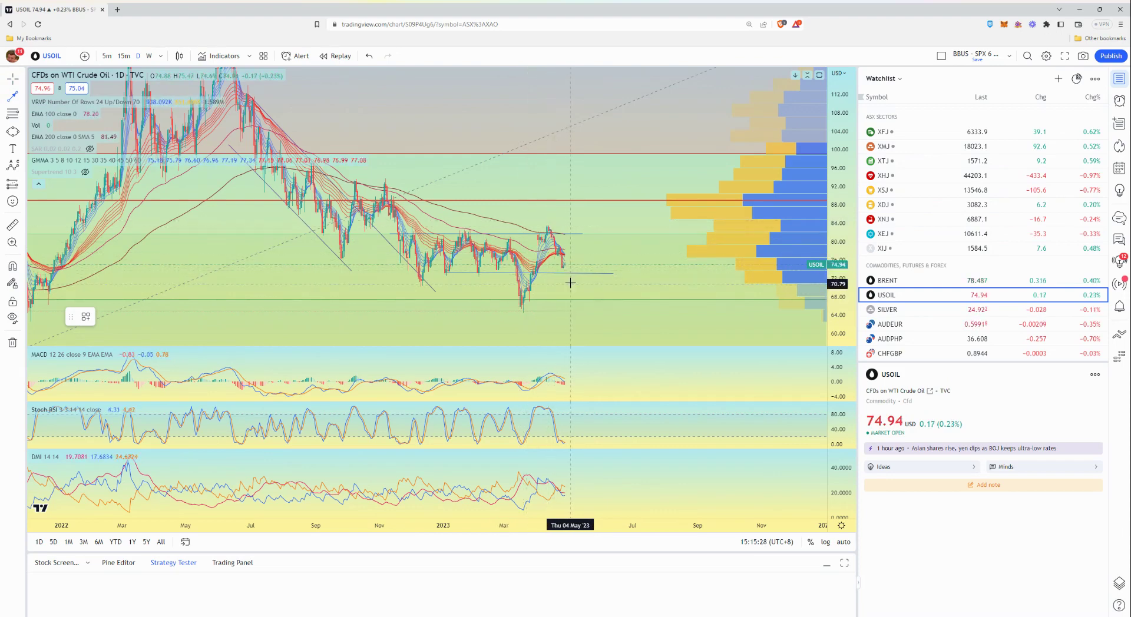
click(614, 199)
click(638, 257)
drag(615, 200, 614, 206)
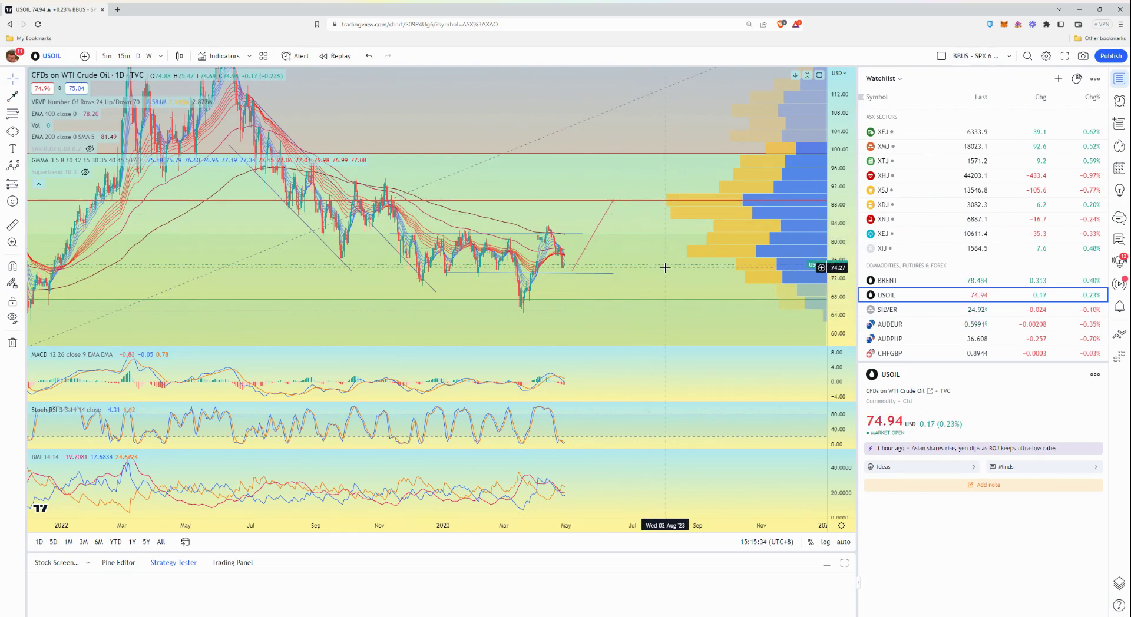
- Look over crude oil's daily price history back to late 2020 against the projected upward arrow
scroll(664, 265, down, 2)
scroll(816, 236, down, 2)
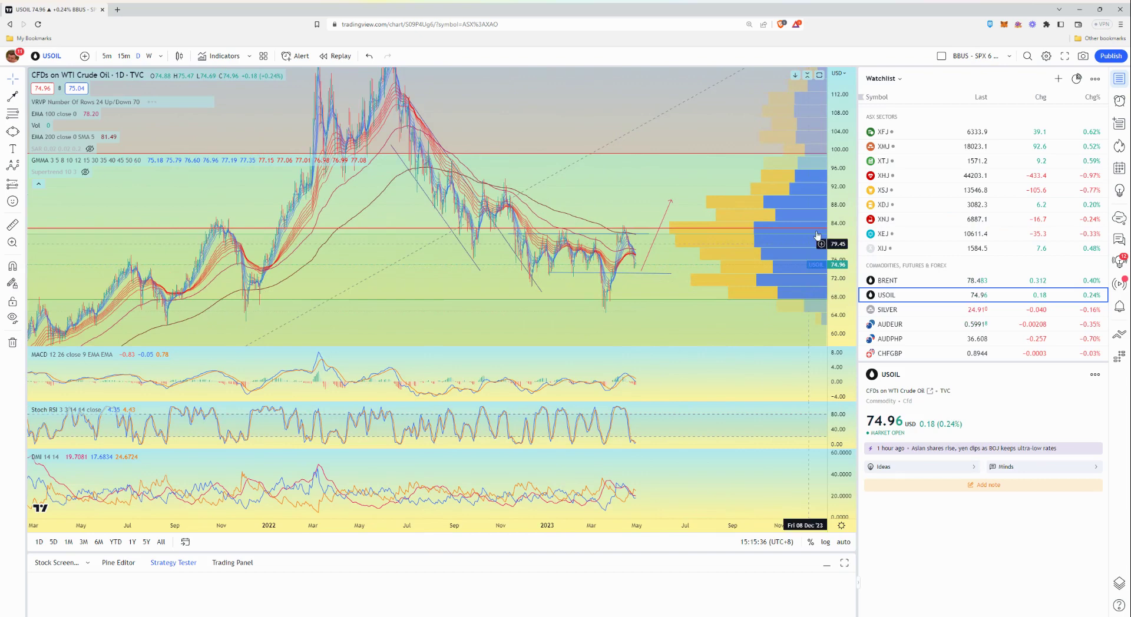
scroll(673, 254, down, 4)
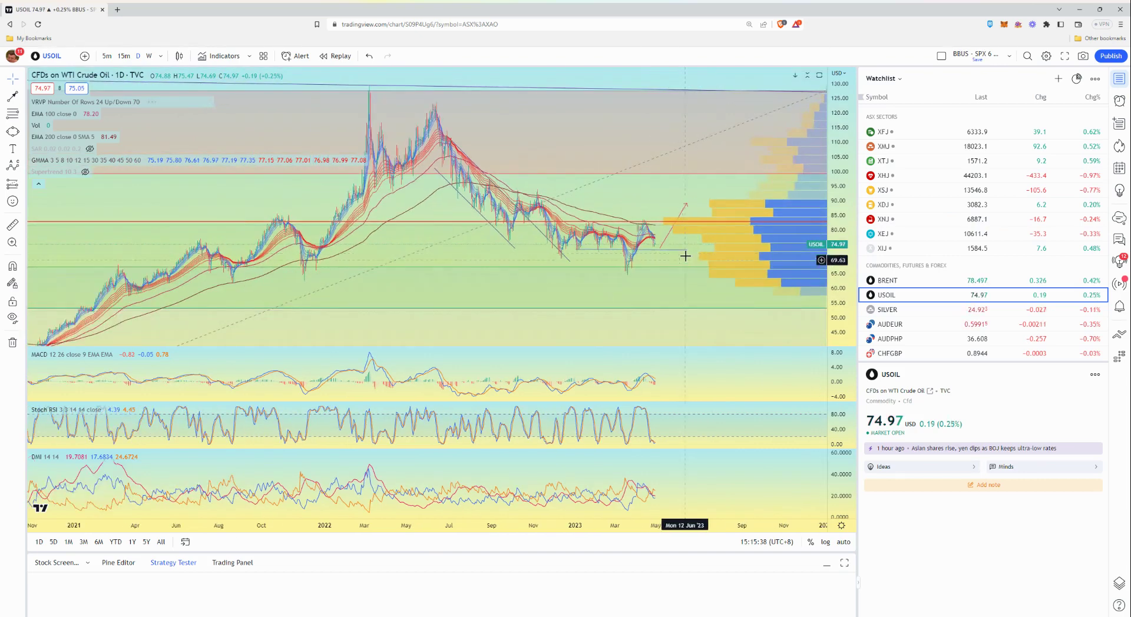
click(673, 252)
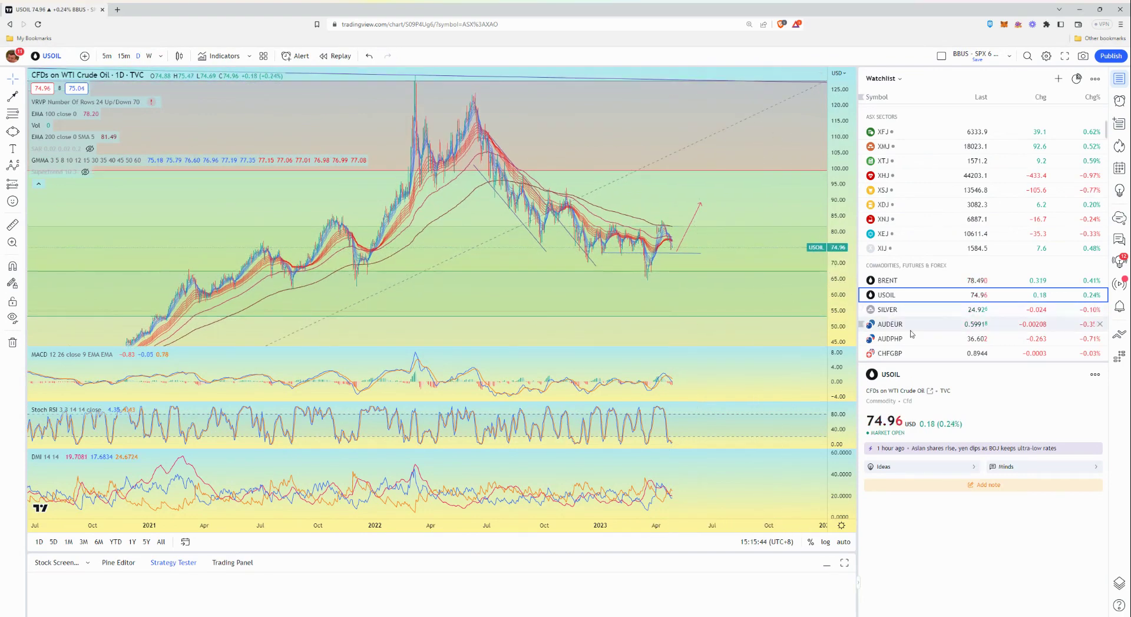
scroll(674, 239, up, 5)
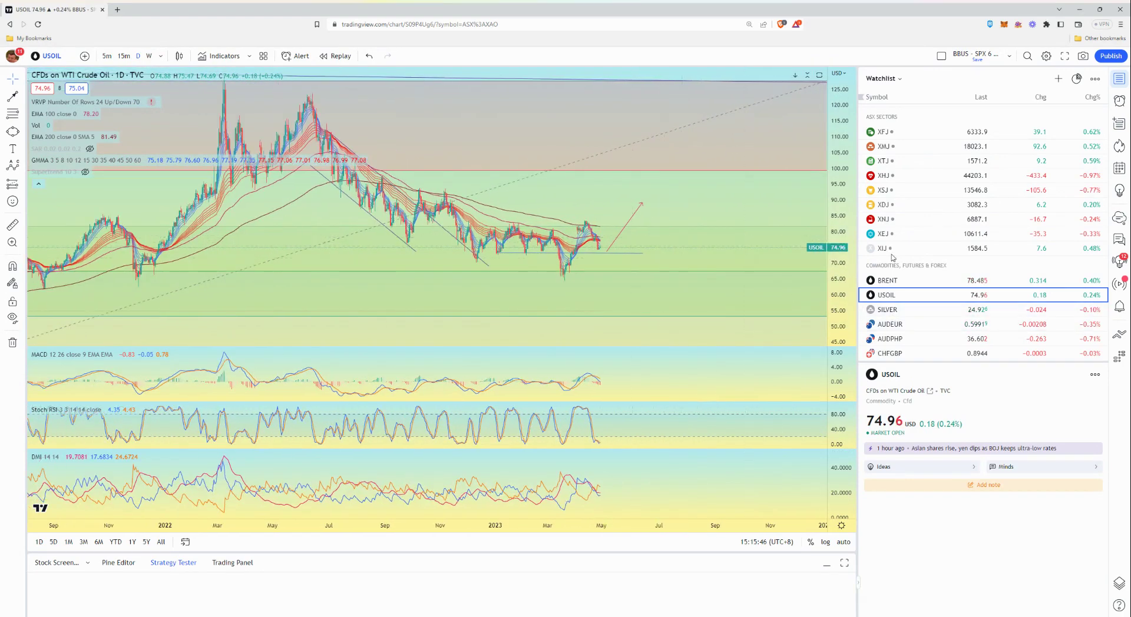
- Look through the watchlist's indices, ASX sectors, commodities and forex pairs while keeping the crude oil chart open
scroll(892, 258, up, 3)
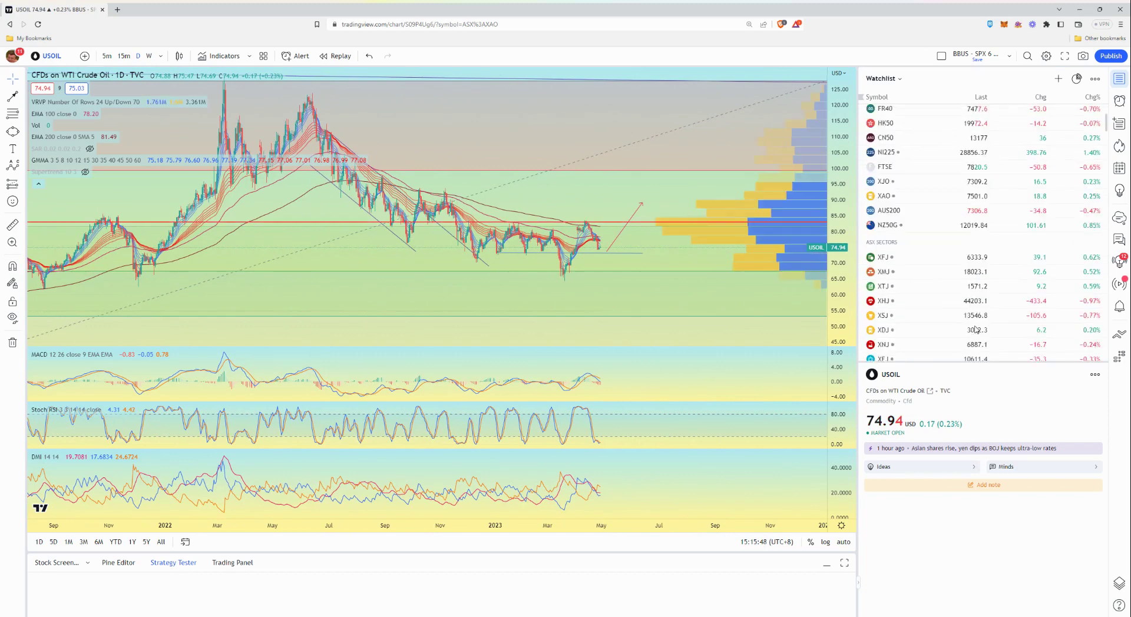
scroll(975, 330, up, 3)
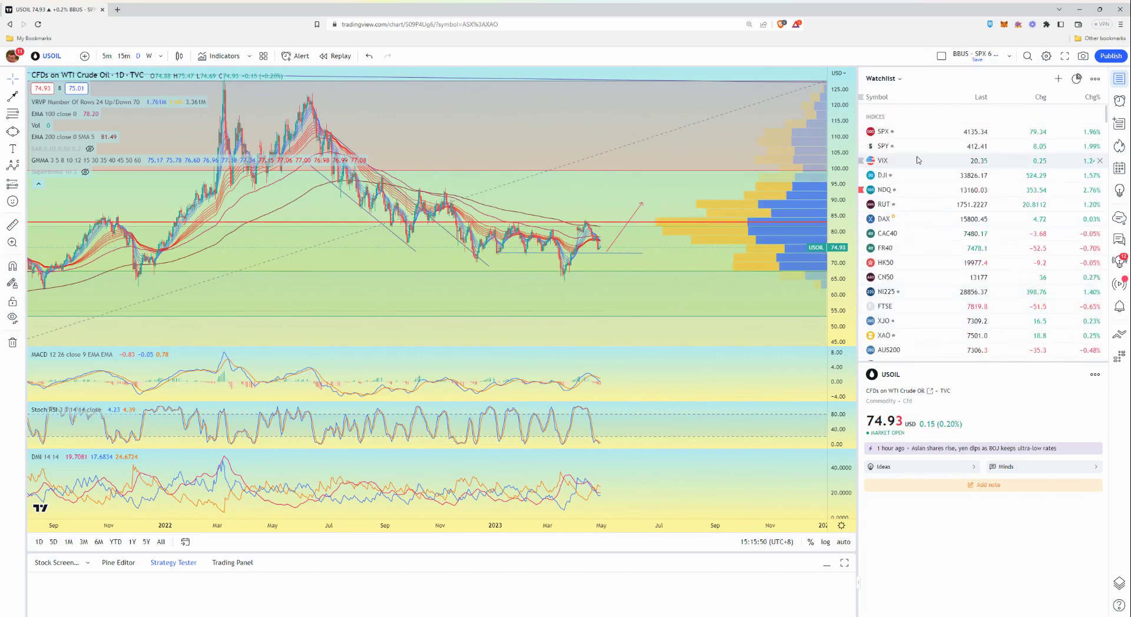
scroll(948, 174, down, 1)
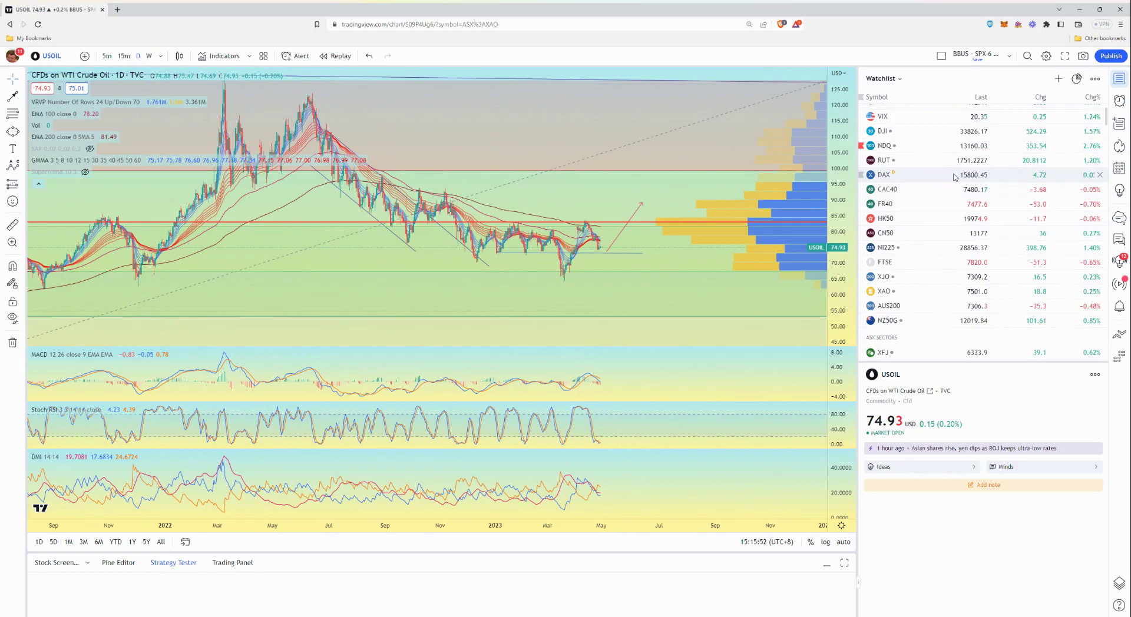
scroll(955, 288, down, 1)
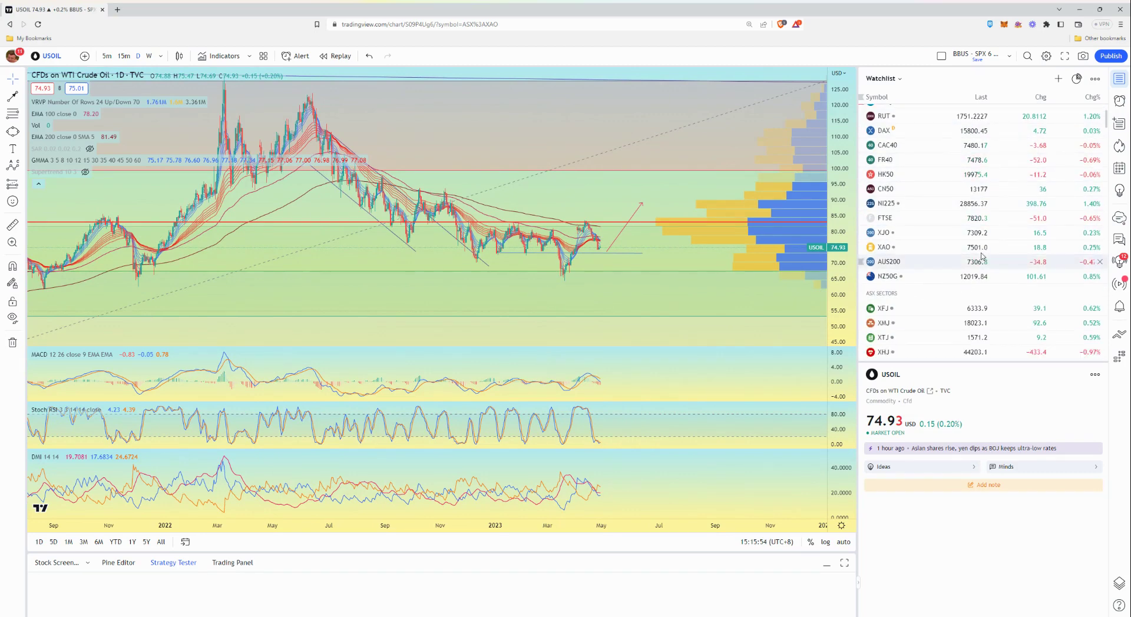
scroll(1037, 224, down, 2)
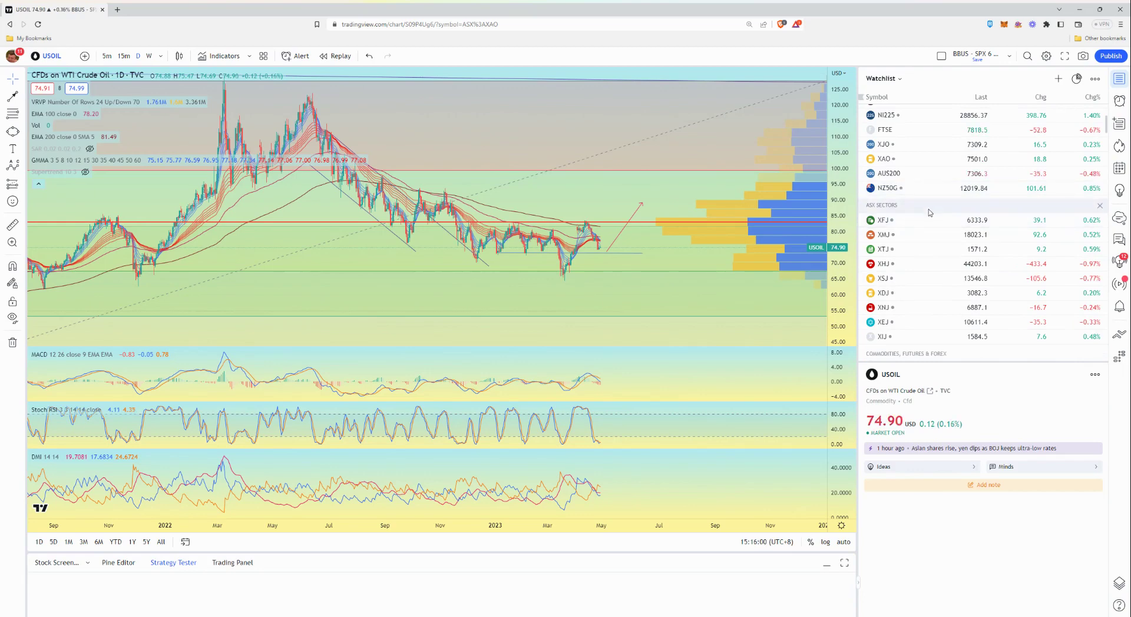
scroll(934, 211, down, 3)
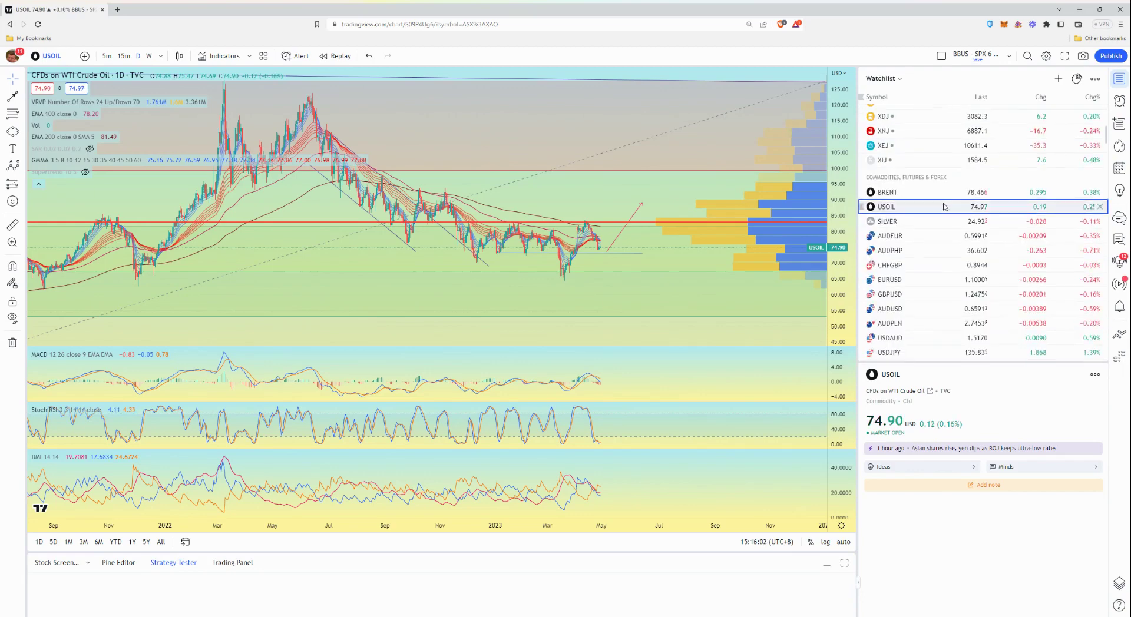
scroll(943, 206, down, 1)
scroll(941, 205, up, 4)
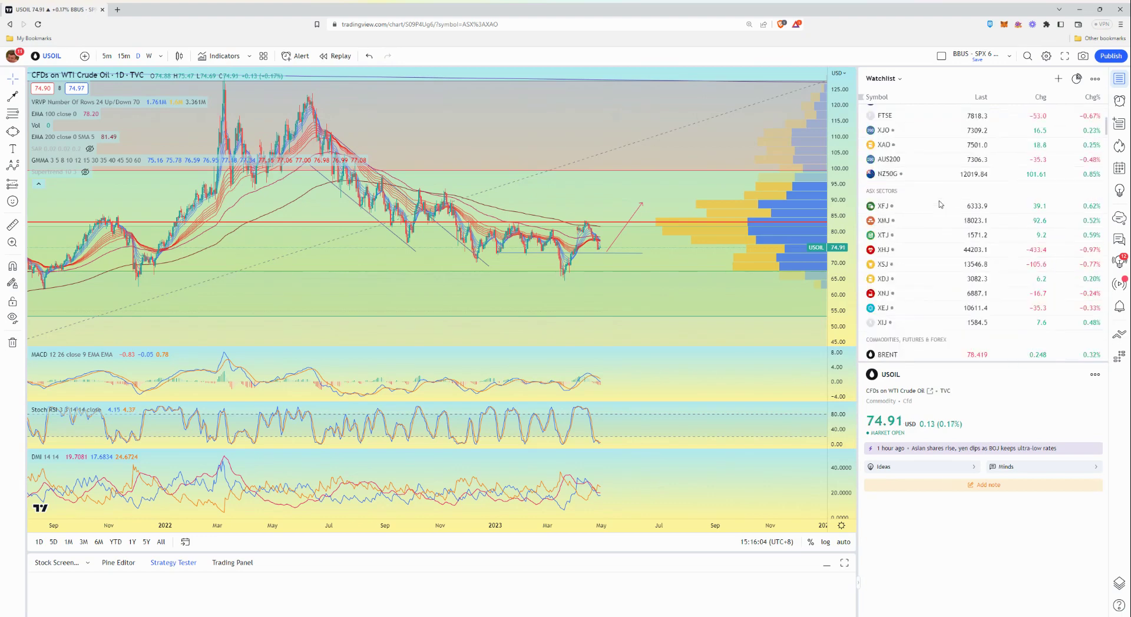
scroll(941, 205, up, 1)
- Open the S&P/ASX 200 Financials (XFJ) chart and look over its daily price history back to 2017
click(921, 267)
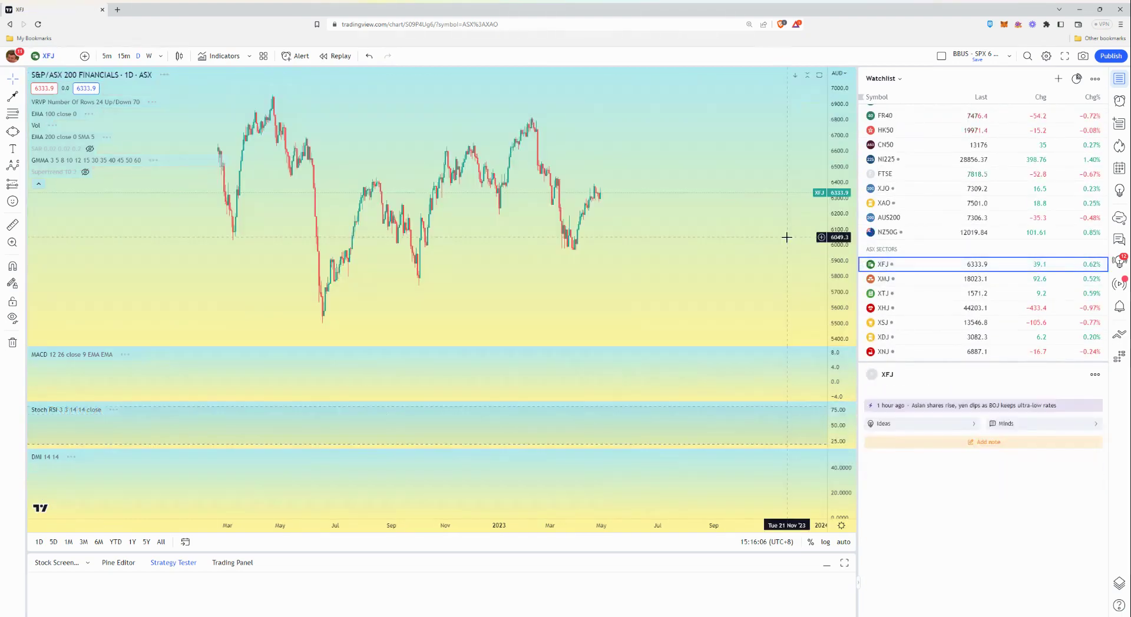
scroll(710, 282, down, 3)
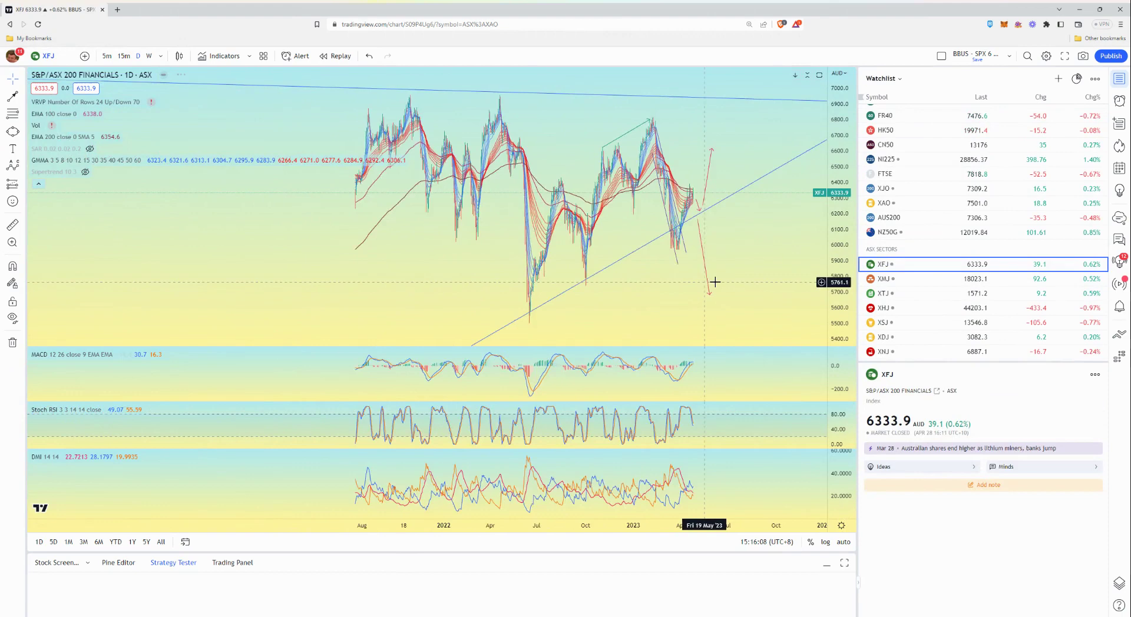
scroll(715, 283, down, 2)
scroll(788, 272, down, 2)
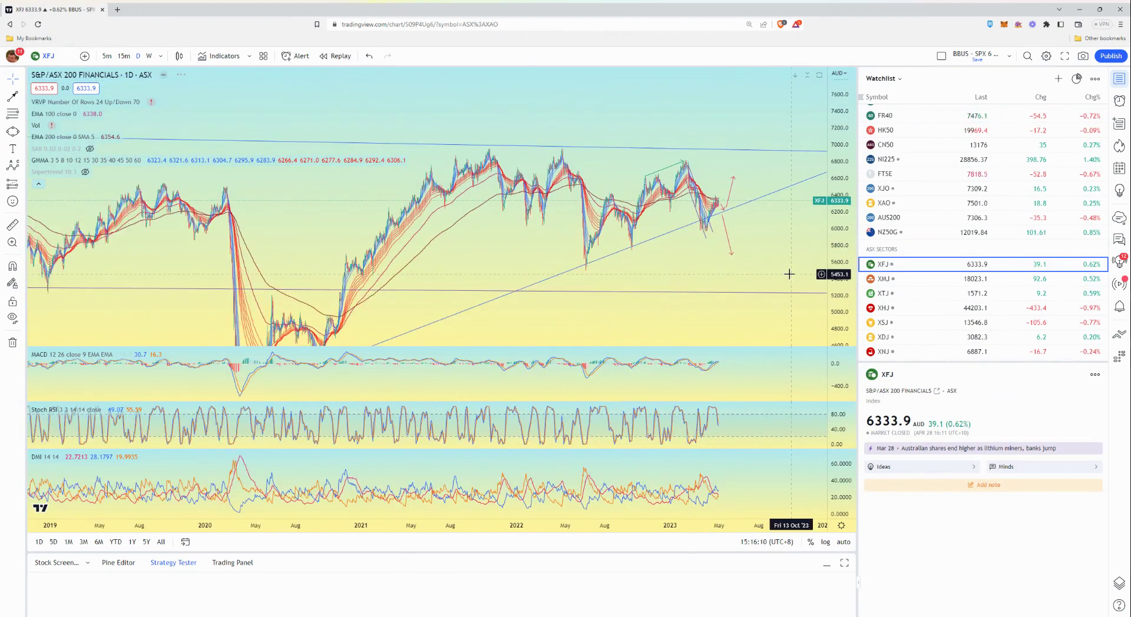
scroll(787, 272, down, 2)
- Find the S&P/ASX 200 Index (XJO) in the watchlist's indices and open its daily chart
scroll(941, 230, up, 3)
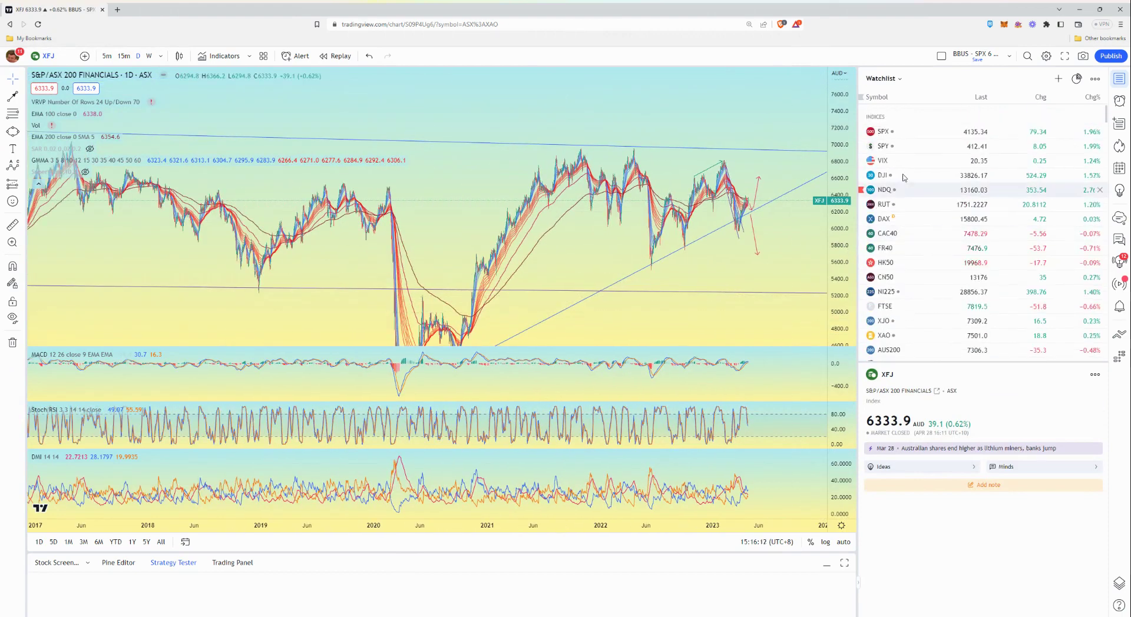
scroll(908, 276, down, 3)
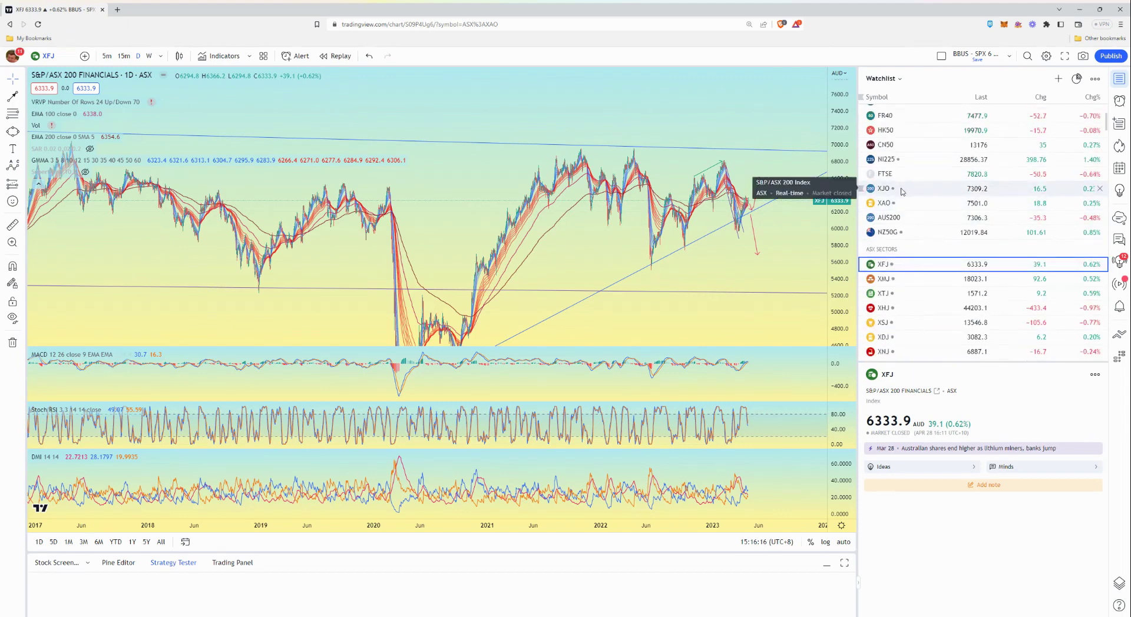
click(902, 188)
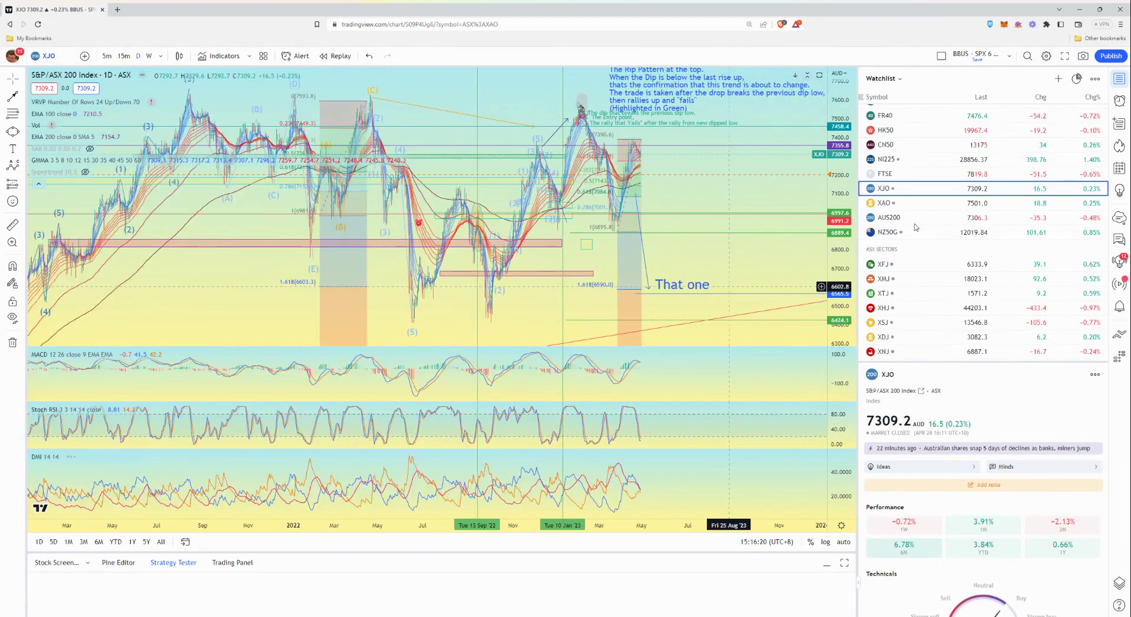
- Open the All Ordinaries (XAO) daily chart and examine its recent candles against the Fibonacci levels and the projected downward arrow
click(912, 208)
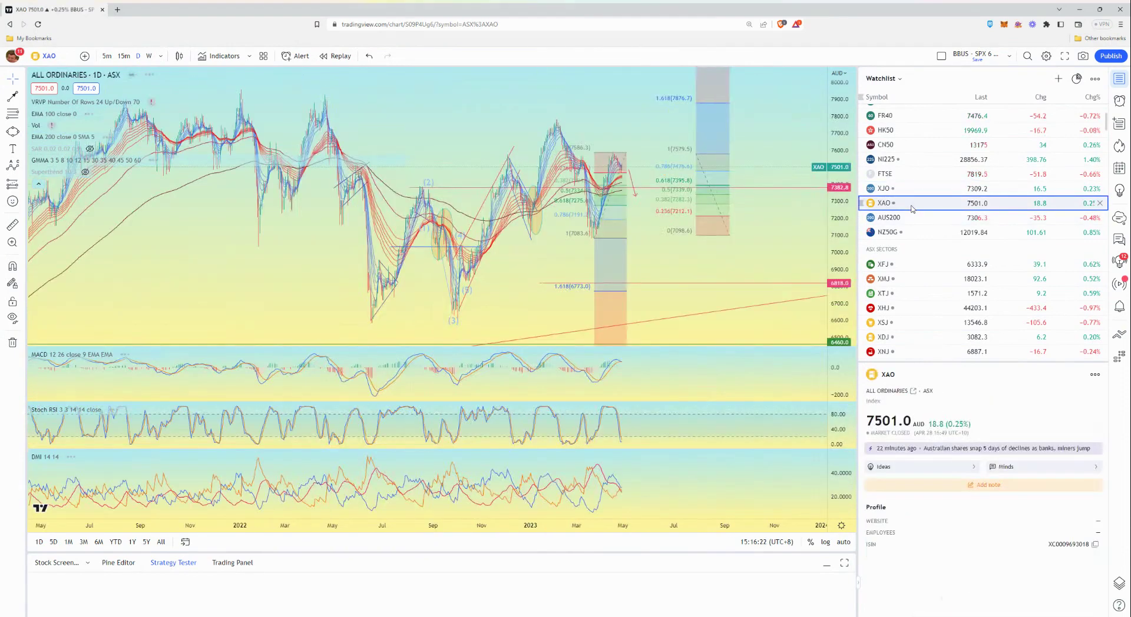
scroll(913, 208, up, 2)
scroll(820, 268, down, 1)
scroll(820, 269, up, 5)
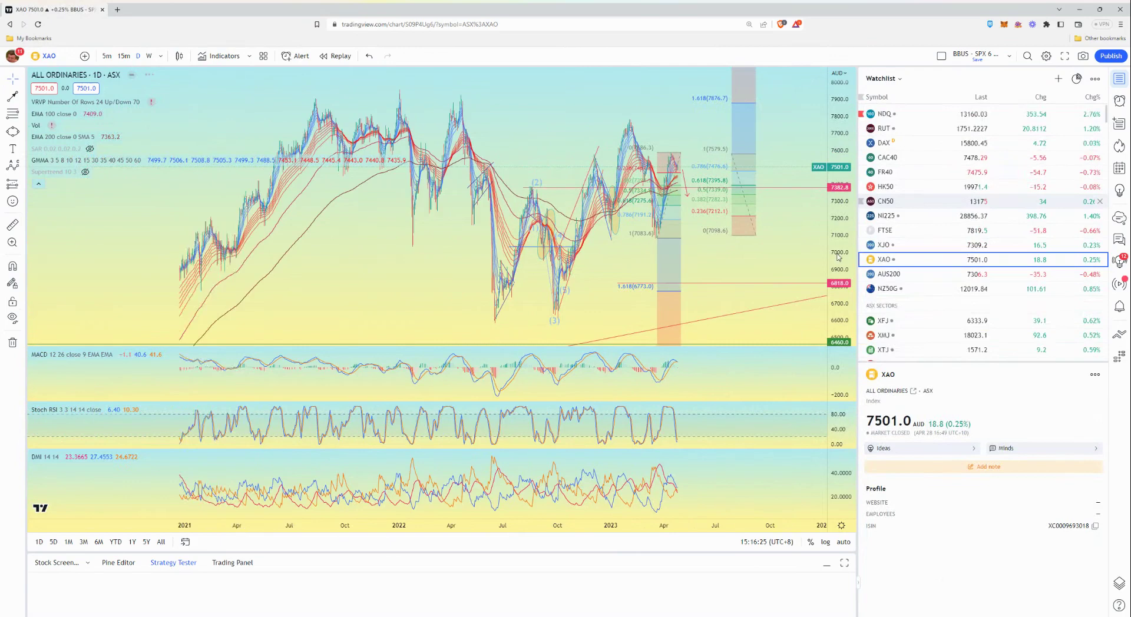
scroll(701, 283, up, 4)
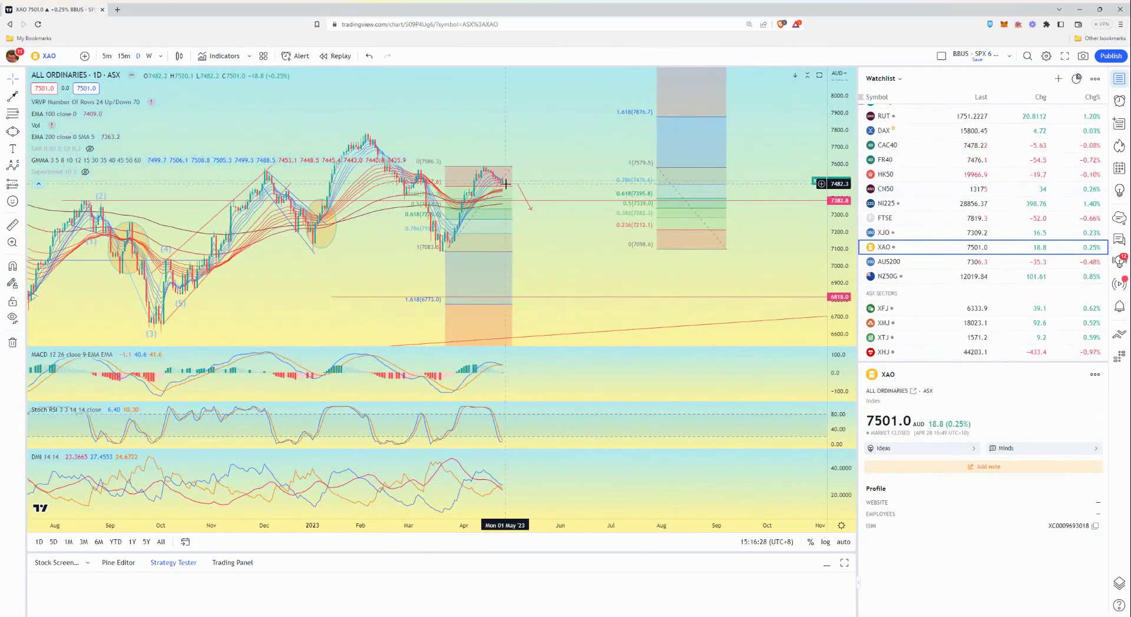
drag(565, 275, 599, 278)
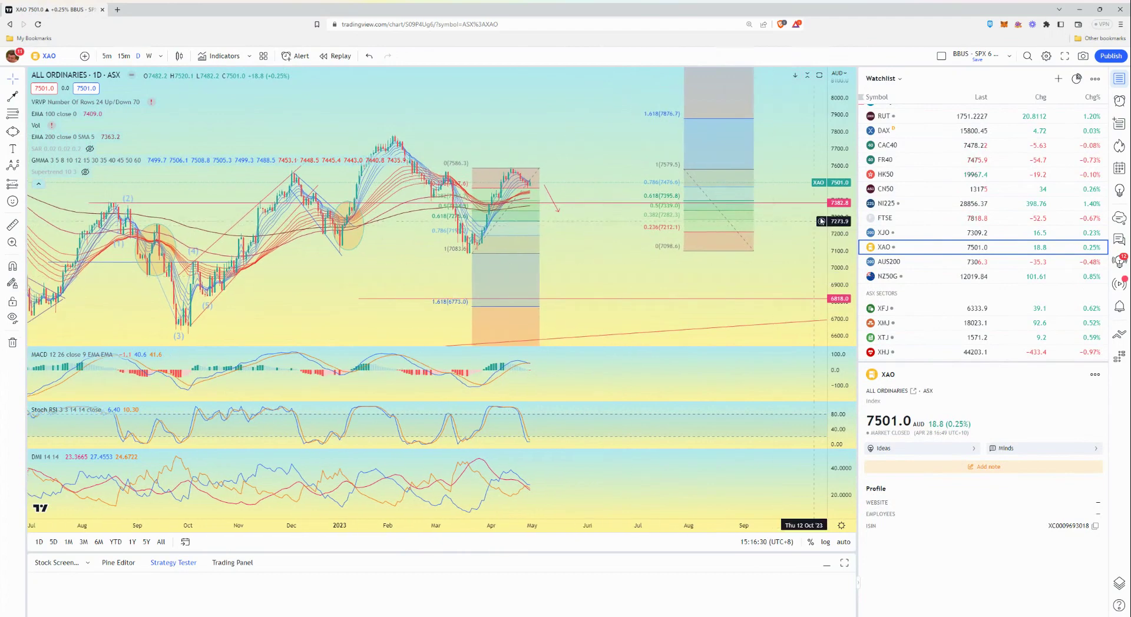
scroll(712, 276, up, 2)
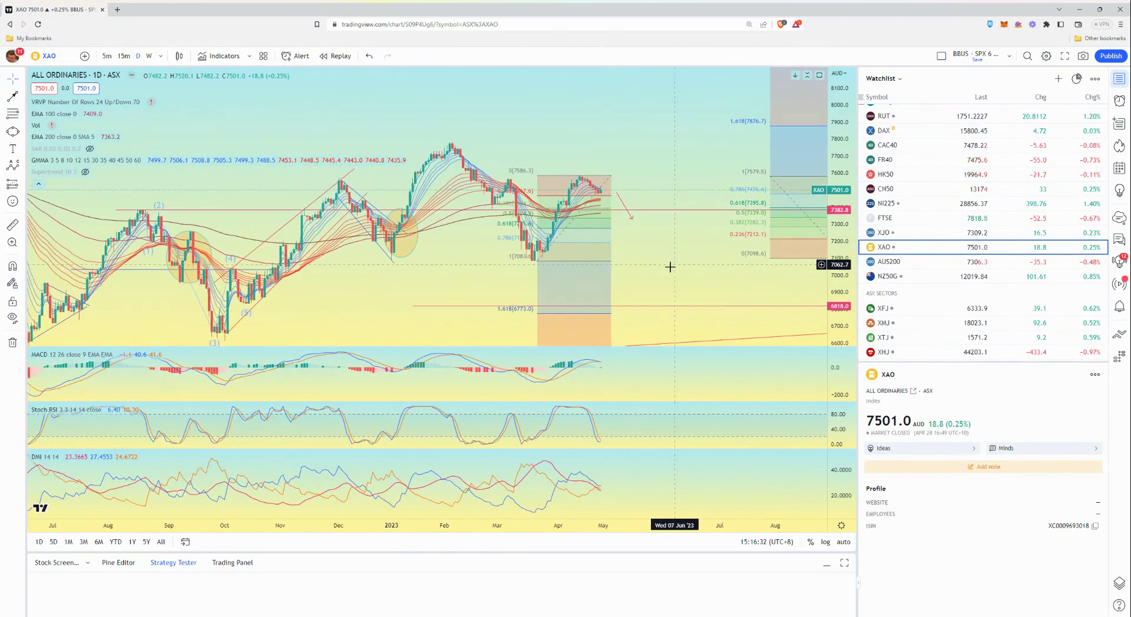
scroll(670, 267, up, 1)
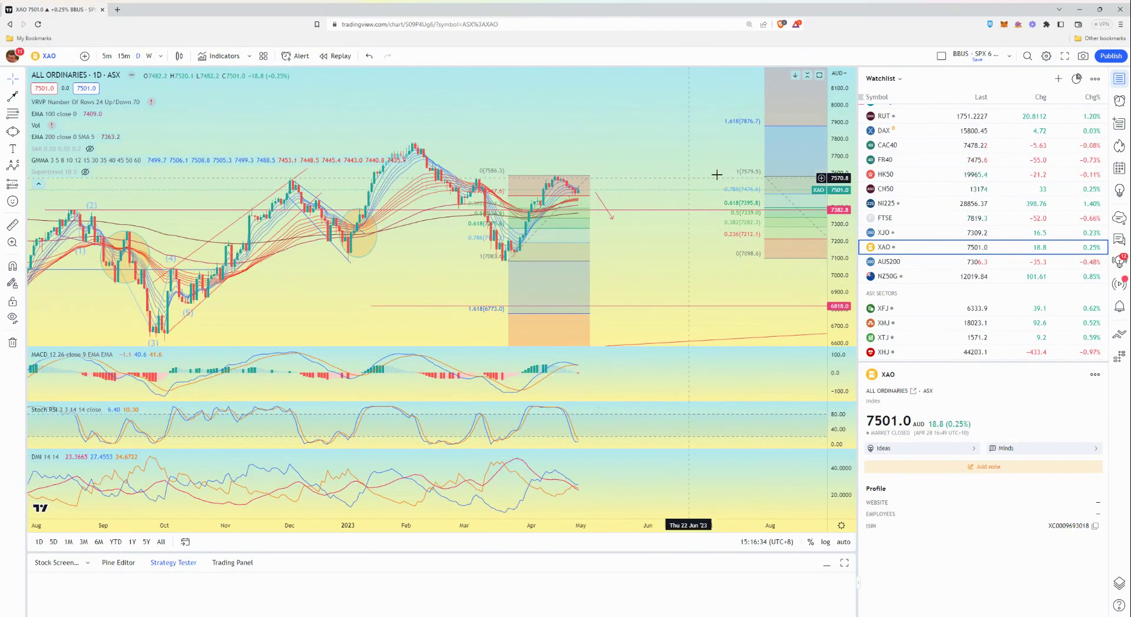
drag(837, 239, 836, 210)
drag(645, 285, 637, 300)
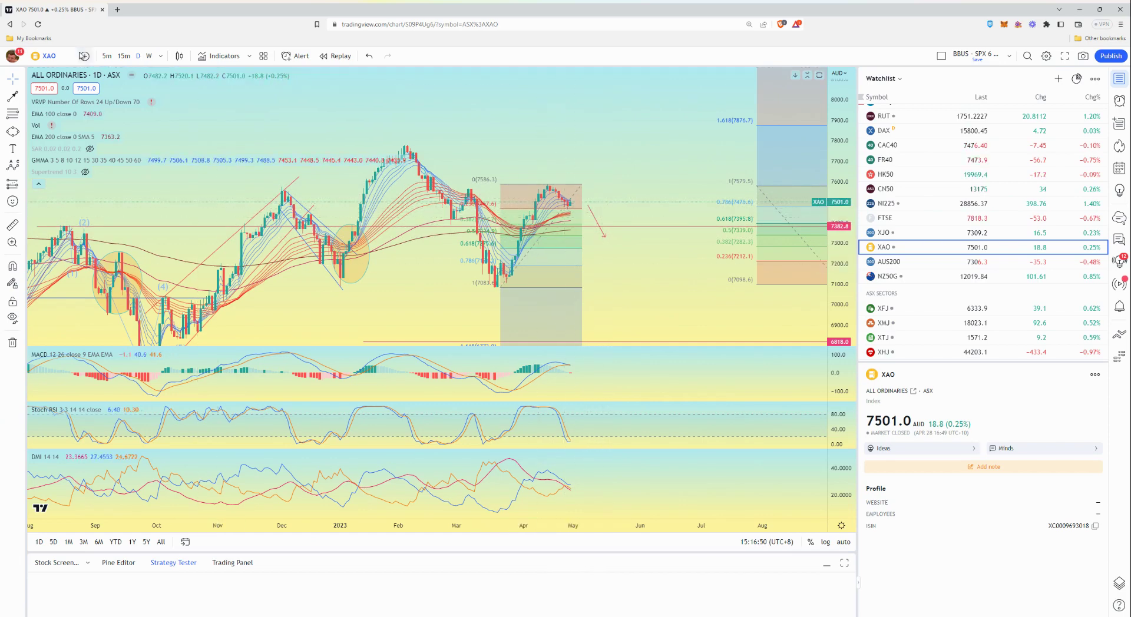
- Switch the All Ordinaries chart to 15-minute candles, reset its view and examine the March–April price action against the Fibonacci levels
click(119, 56)
right_click(632, 144)
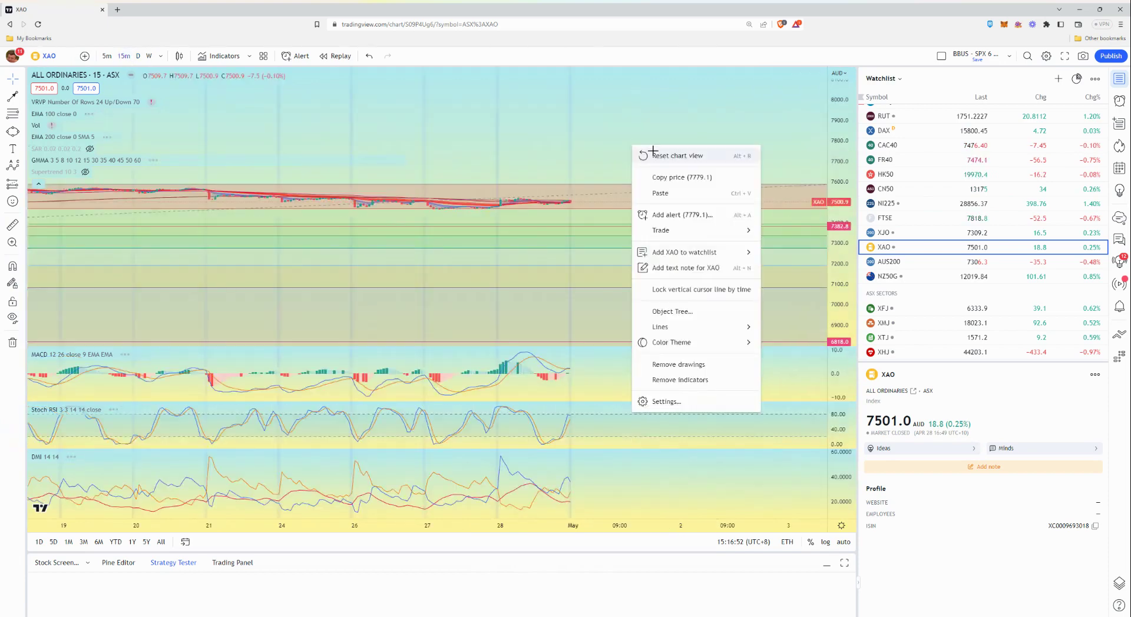
click(655, 153)
scroll(666, 161, down, 6)
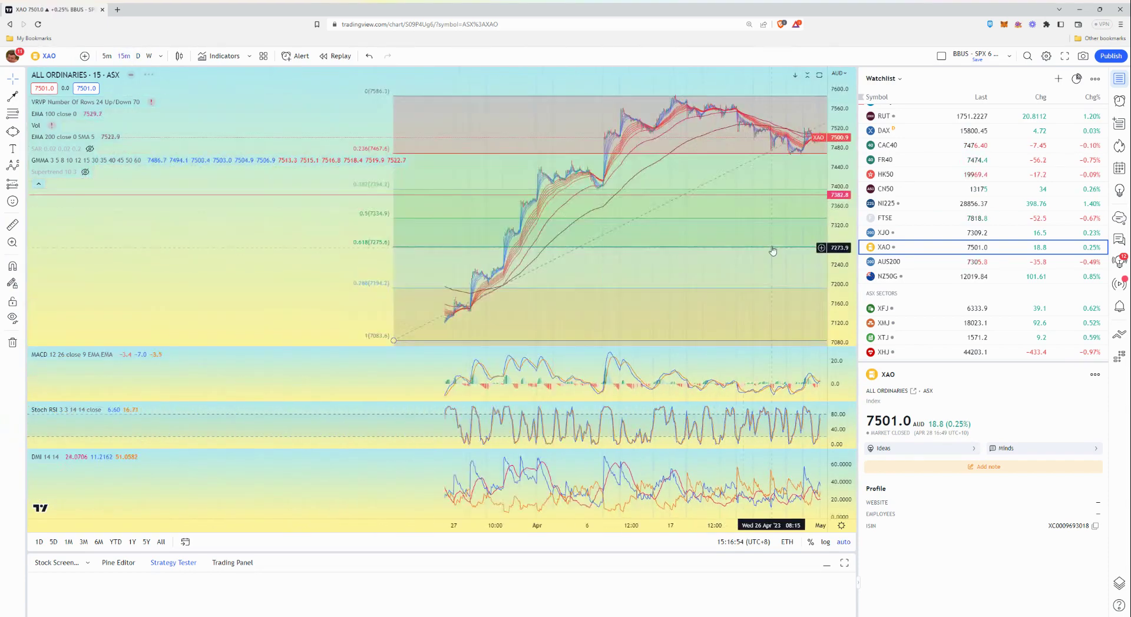
drag(672, 246, 475, 292)
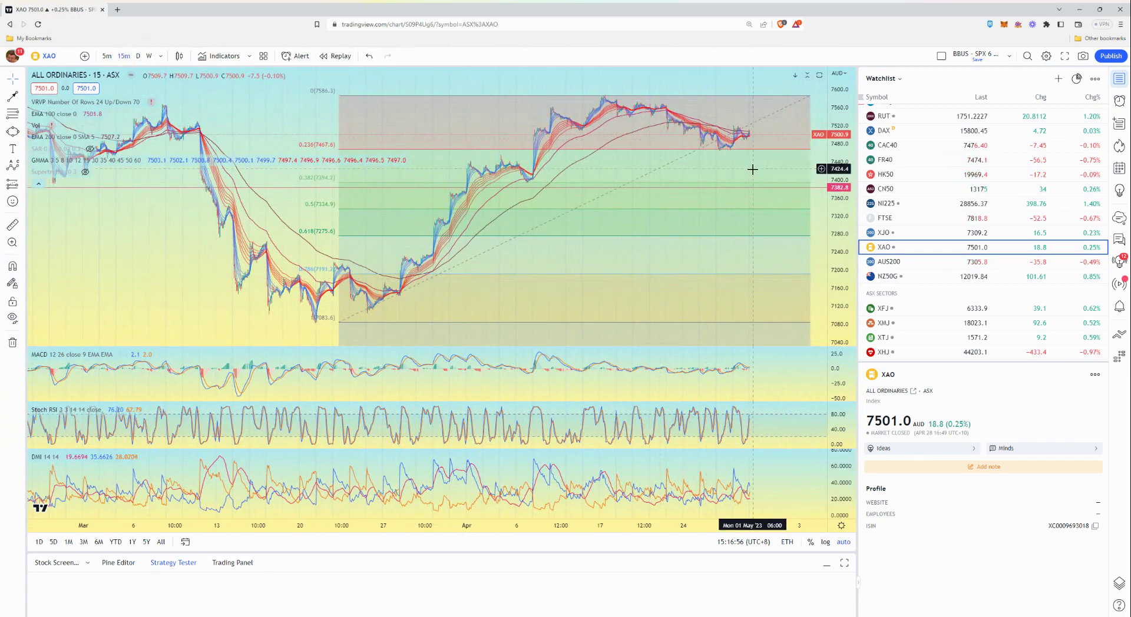
drag(607, 219, 579, 217)
drag(519, 182, 560, 175)
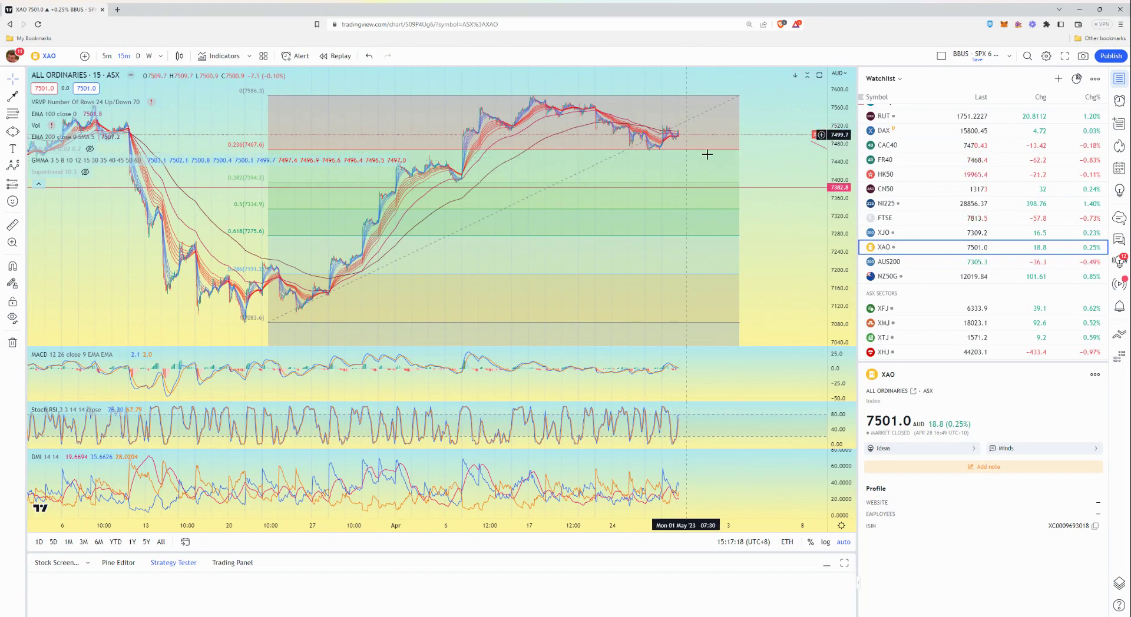
- Draw a projected downward line on the All Ordinaries from about 7,501 at the latest candles to about 7,376 on 2 May 2023
scroll(737, 162, right, 3)
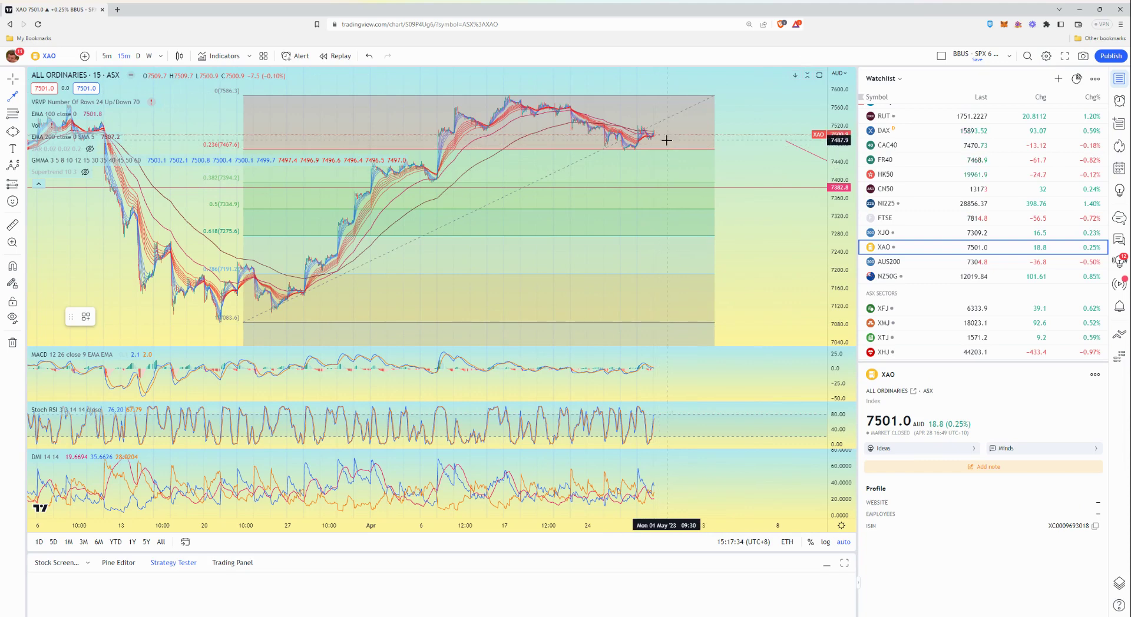
click(688, 182)
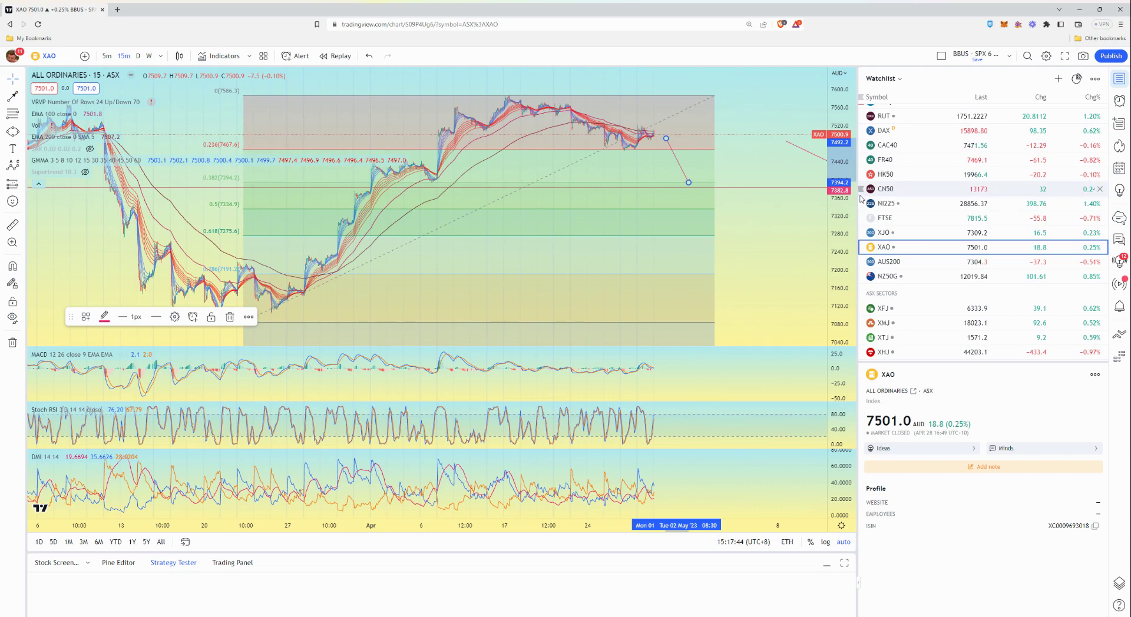
drag(688, 182, 693, 191)
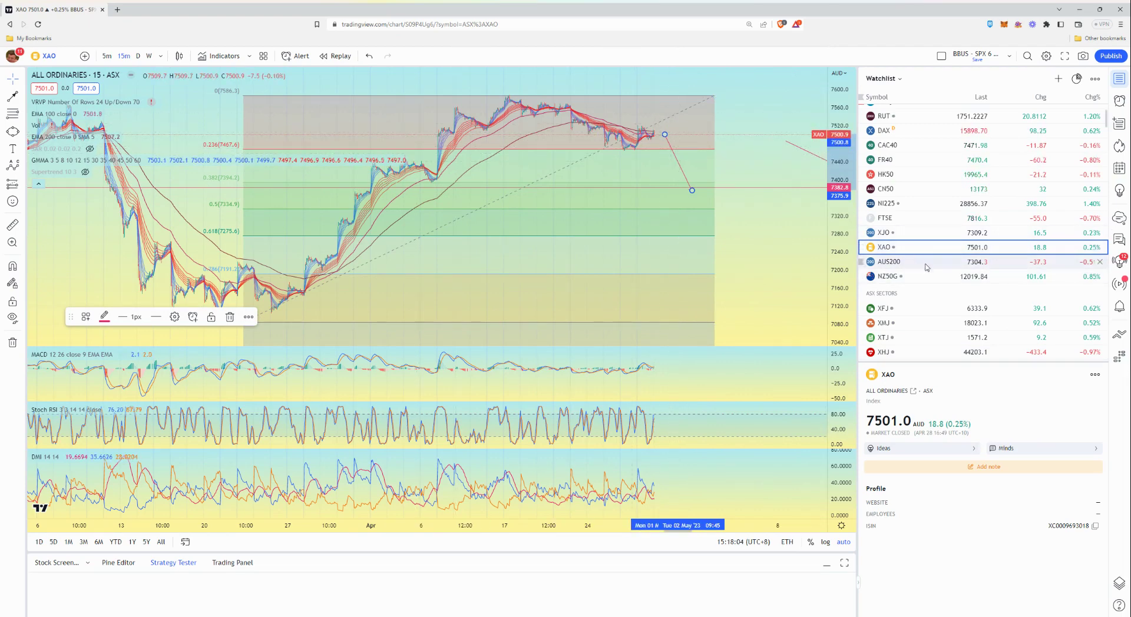
- Open the S&P/ASX 200 Financials (XFJ) daily chart and examine price against its trendlines and projected arrows
click(922, 317)
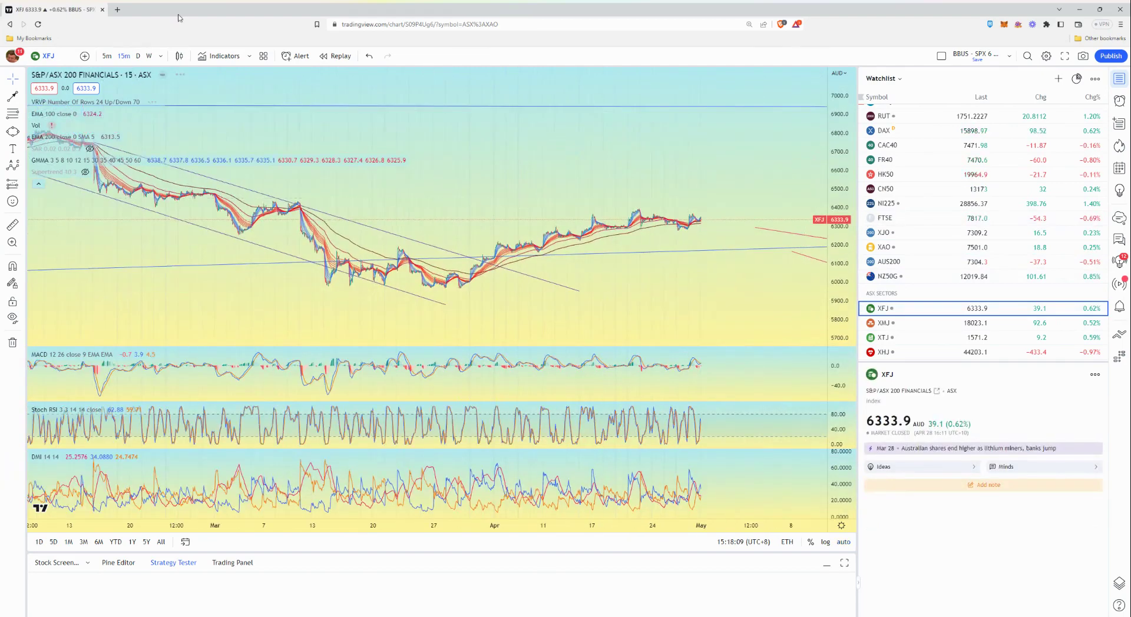
click(137, 56)
scroll(978, 248, down, 3)
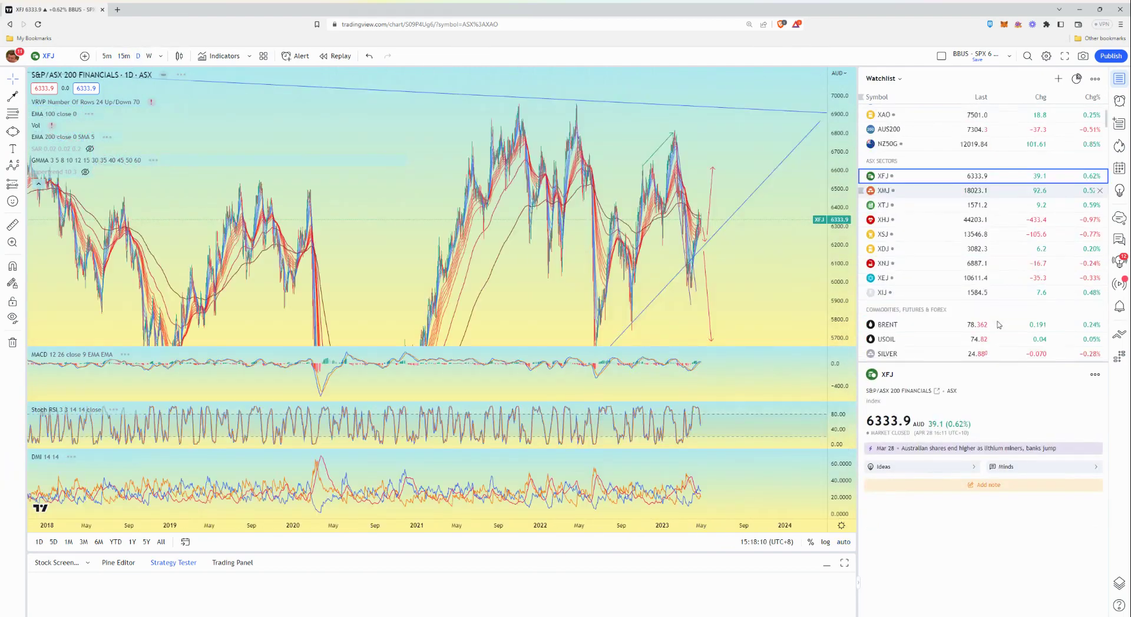
scroll(751, 238, down, 5)
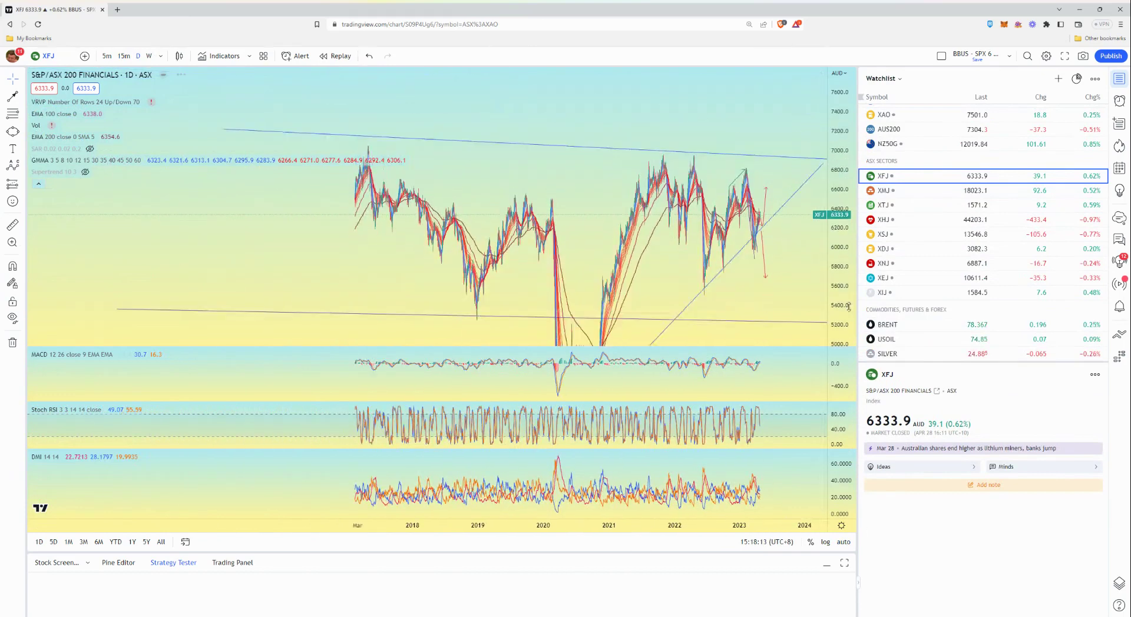
scroll(766, 331, up, 4)
drag(631, 270, 516, 229)
scroll(440, 288, up, 5)
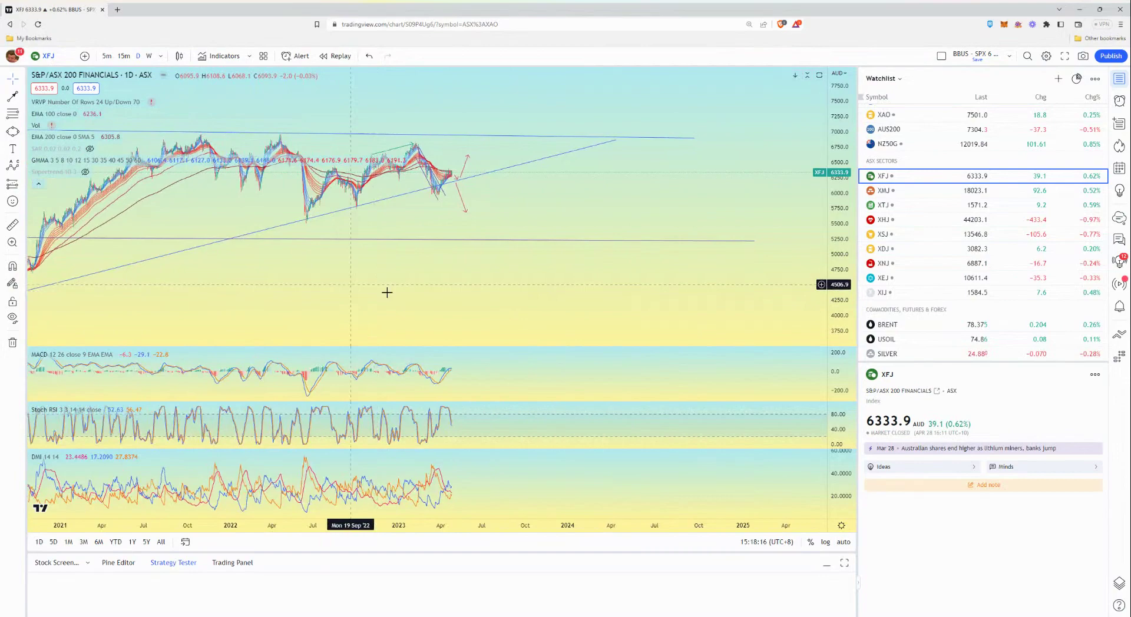
drag(389, 287, 639, 311)
scroll(650, 286, up, 3)
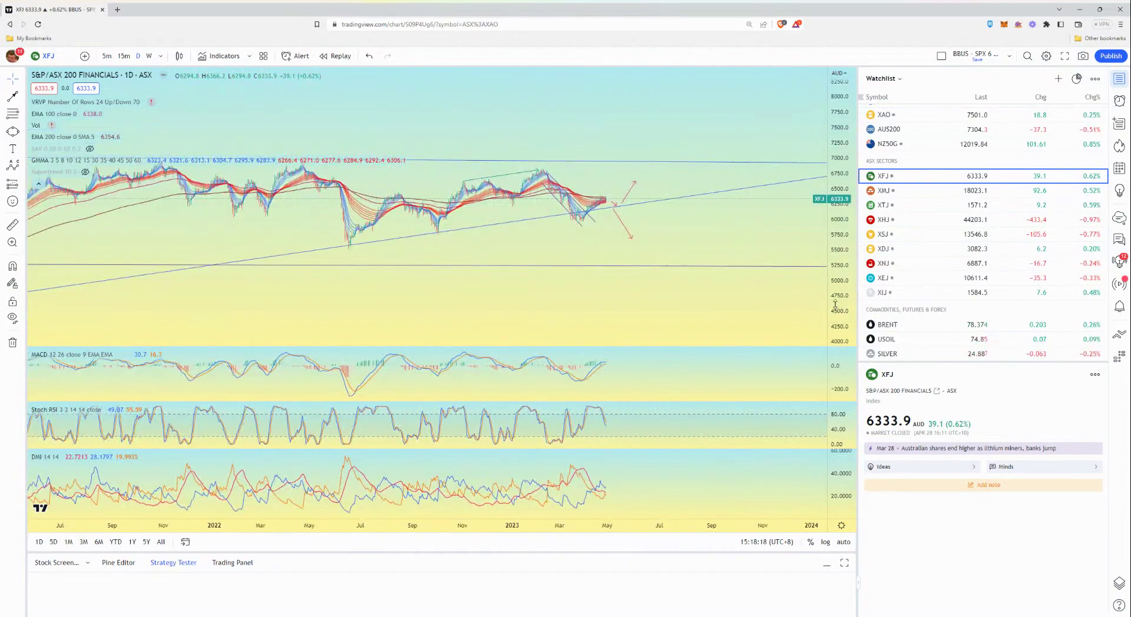
drag(835, 305, 835, 185)
scroll(622, 250, up, 4)
scroll(611, 298, down, 8)
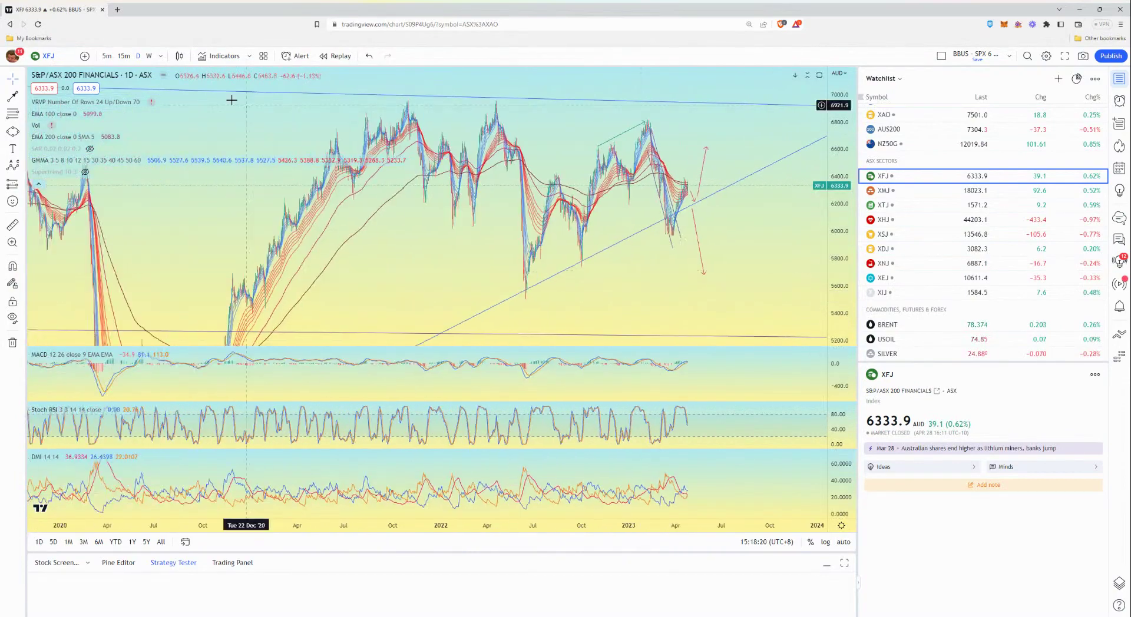
- Switch the Financials chart to weekly candles and examine the long-term range and the rising trendline from the 2020 low
click(150, 56)
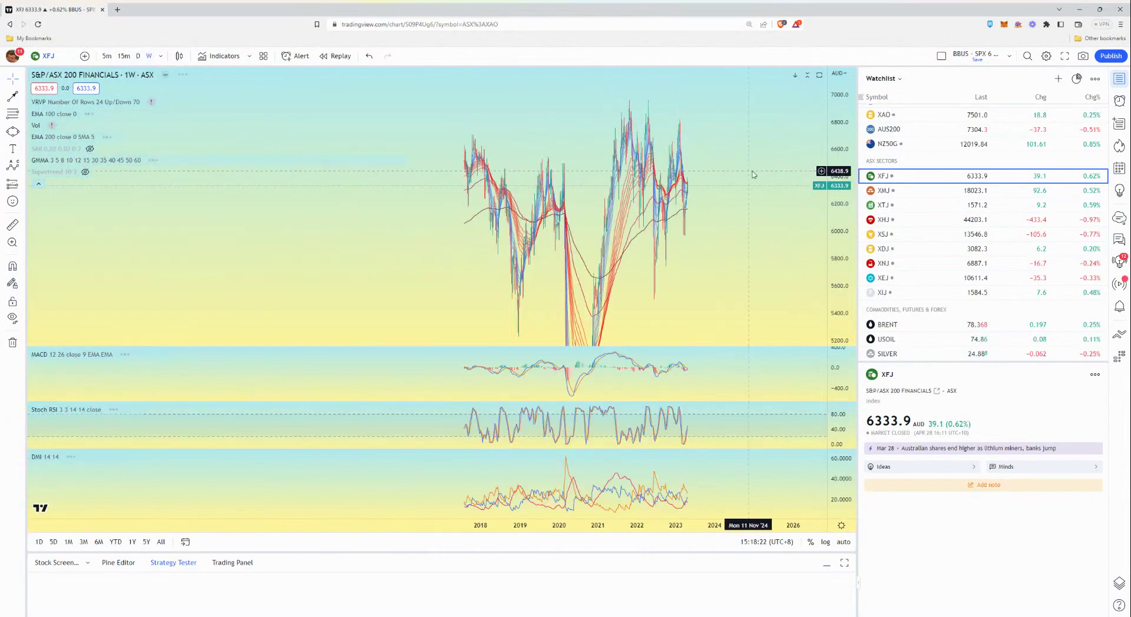
scroll(777, 176, down, 6)
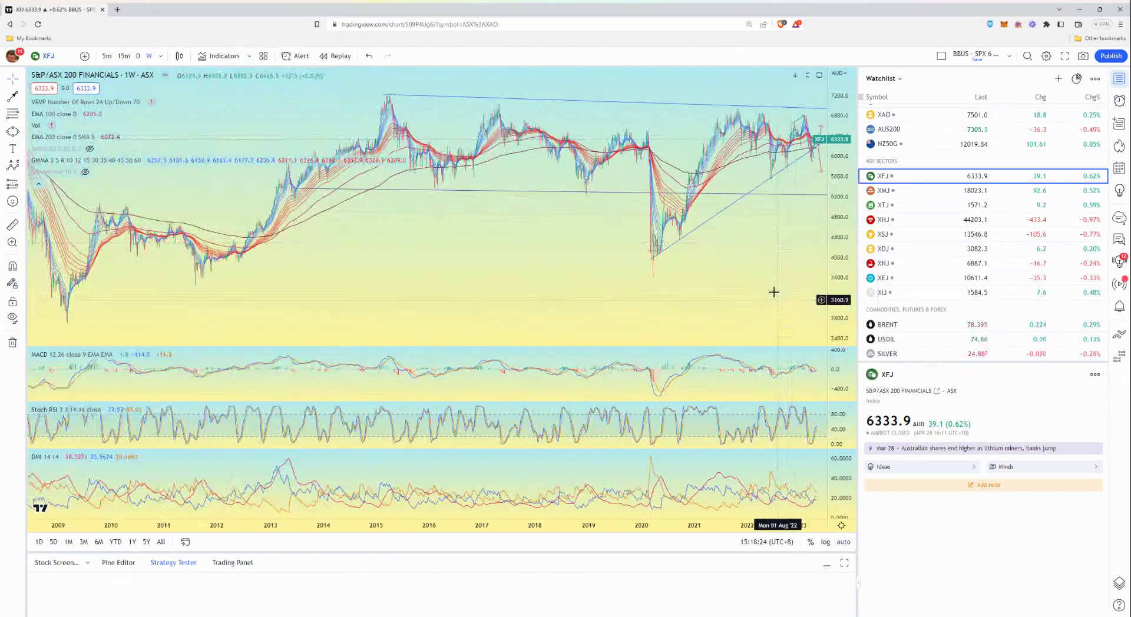
scroll(766, 271, down, 1)
scroll(515, 245, down, 3)
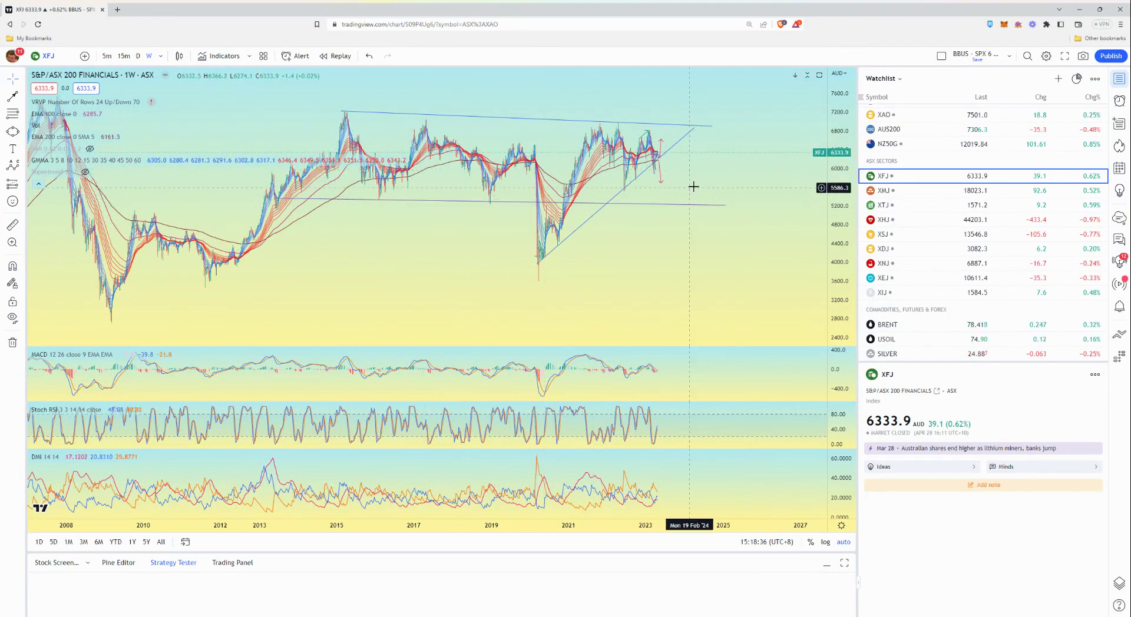
scroll(696, 212, down, 3)
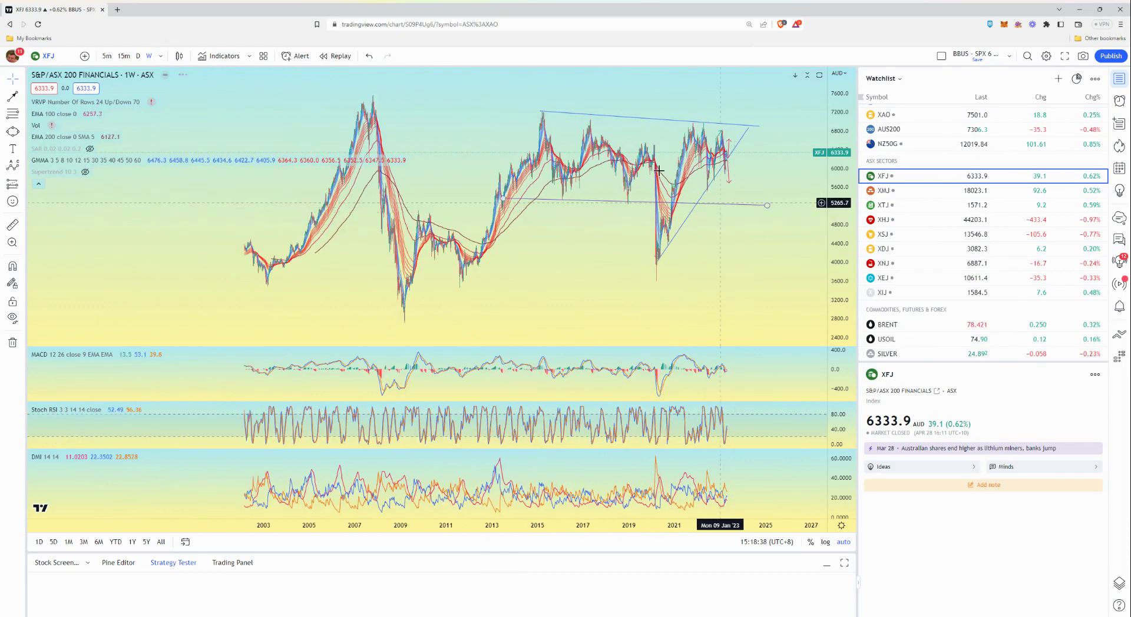
scroll(742, 249, up, 5)
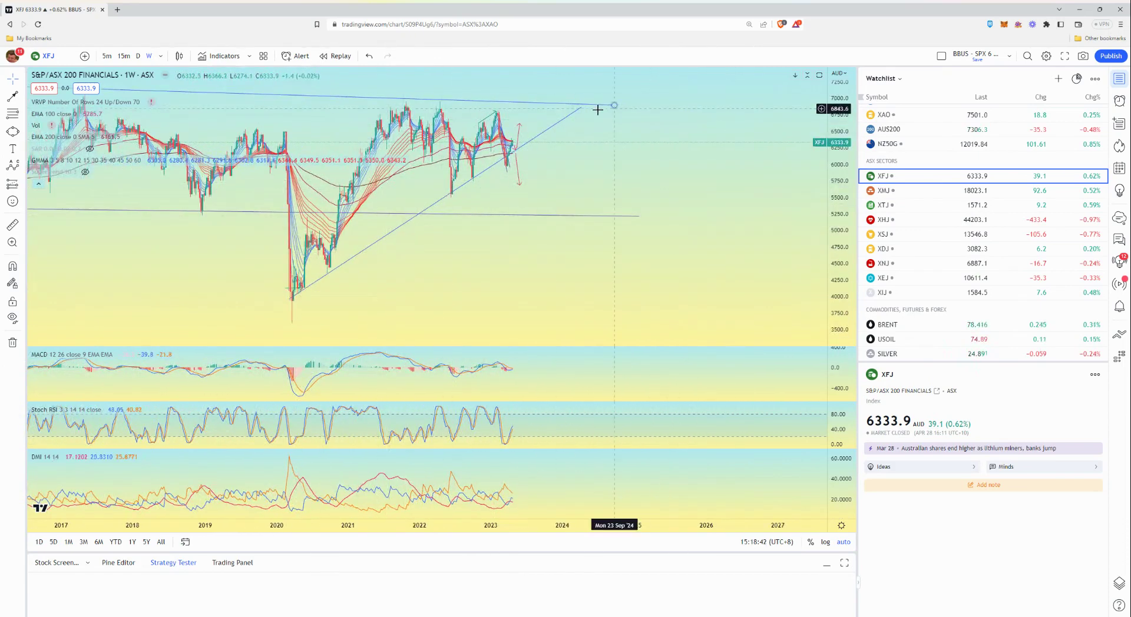
scroll(399, 159, up, 2)
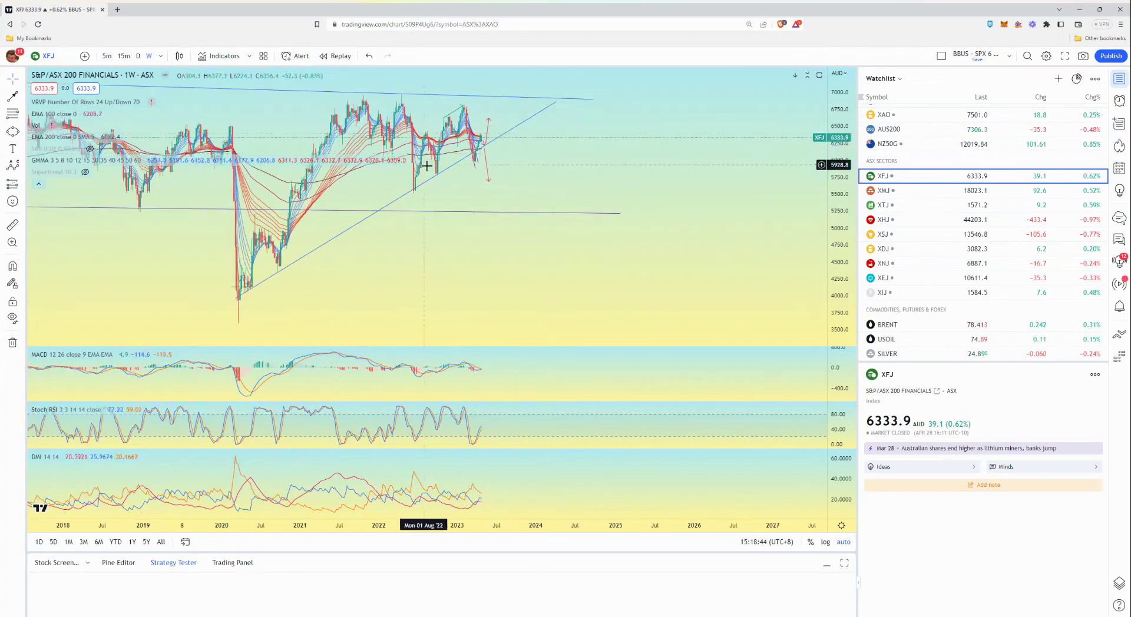
scroll(398, 159, up, 1)
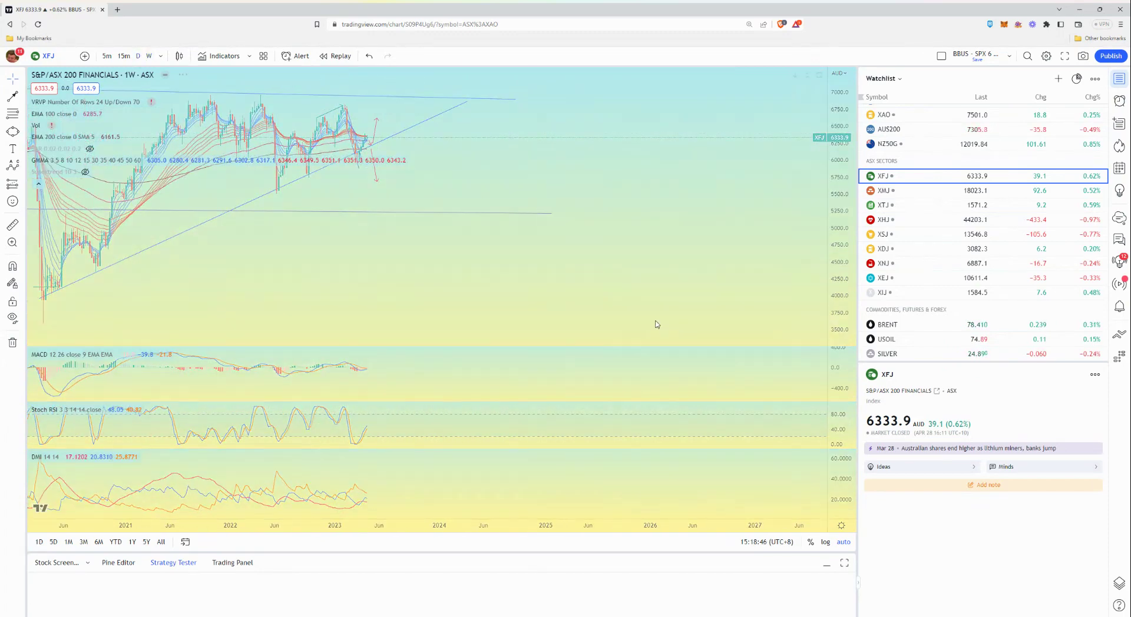
drag(278, 309, 531, 280)
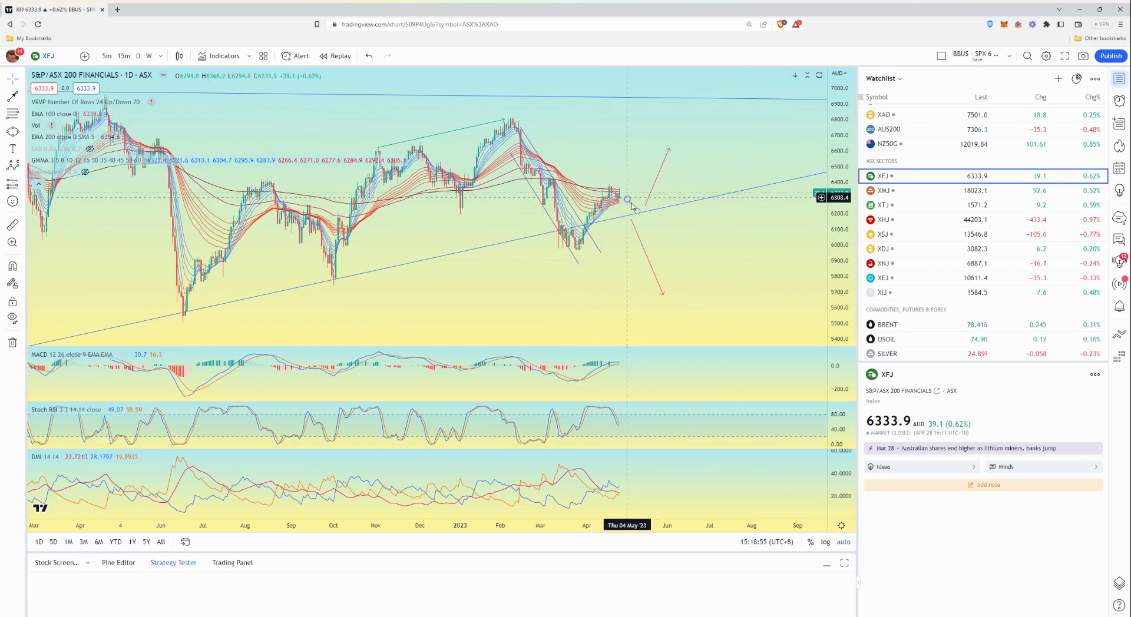
- On the daily Financials chart, start the downward arrow at the rising trendline and extend the upward arrow to about 6,850
scroll(682, 250, up, 1)
drag(682, 250, 647, 258)
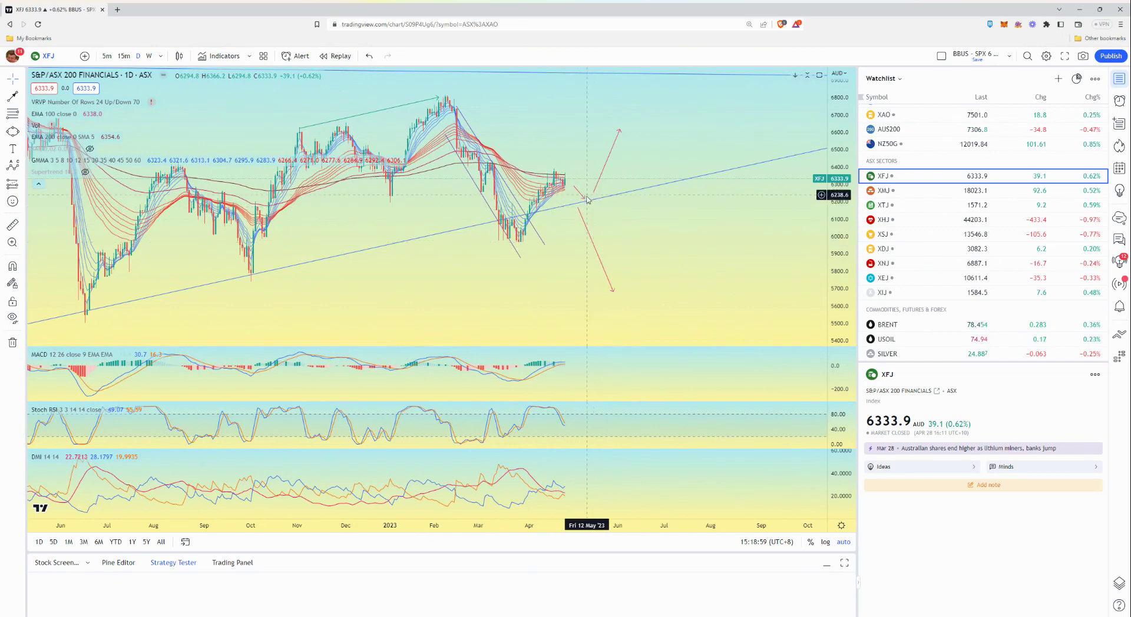
drag(578, 210, 585, 204)
scroll(655, 223, down, 5)
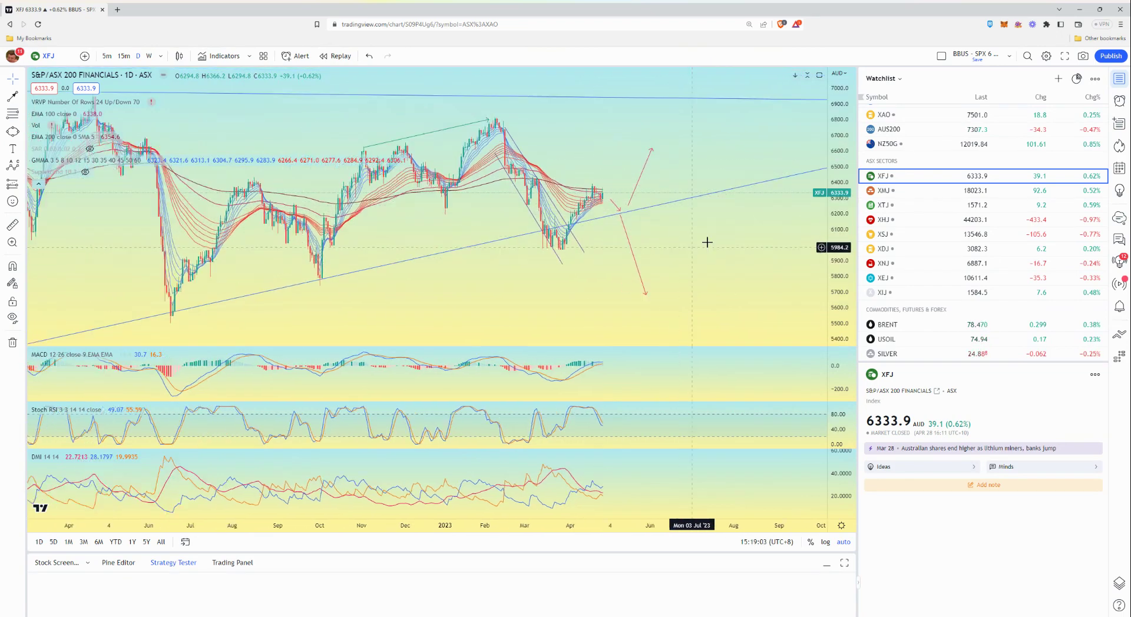
drag(700, 149, 715, 111)
drag(760, 242, 693, 257)
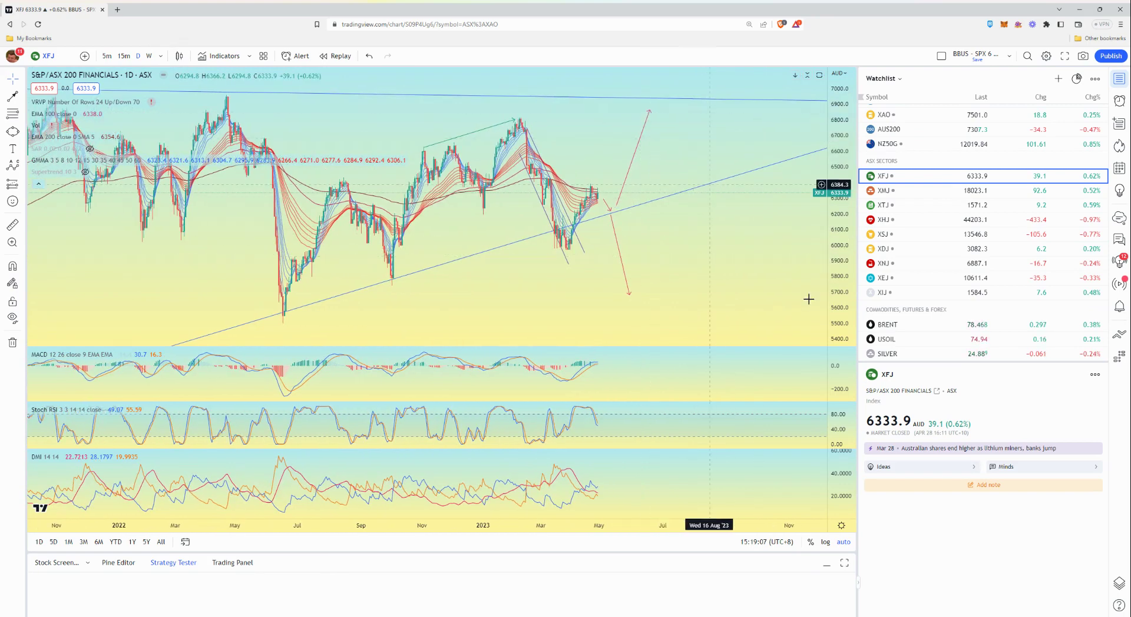
- Open the S&P/ASX 200 Materials (XMJ) daily chart and examine price against the support zone, Fibonacci levels and projected downward arrows
click(911, 190)
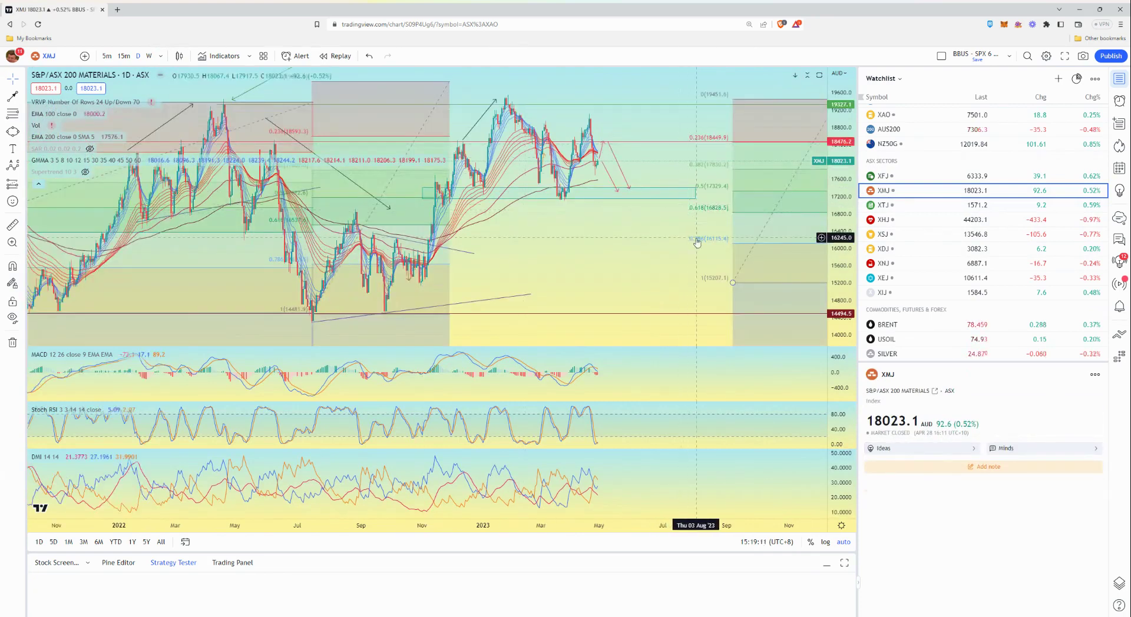
scroll(663, 259, up, 2)
scroll(623, 282, up, 2)
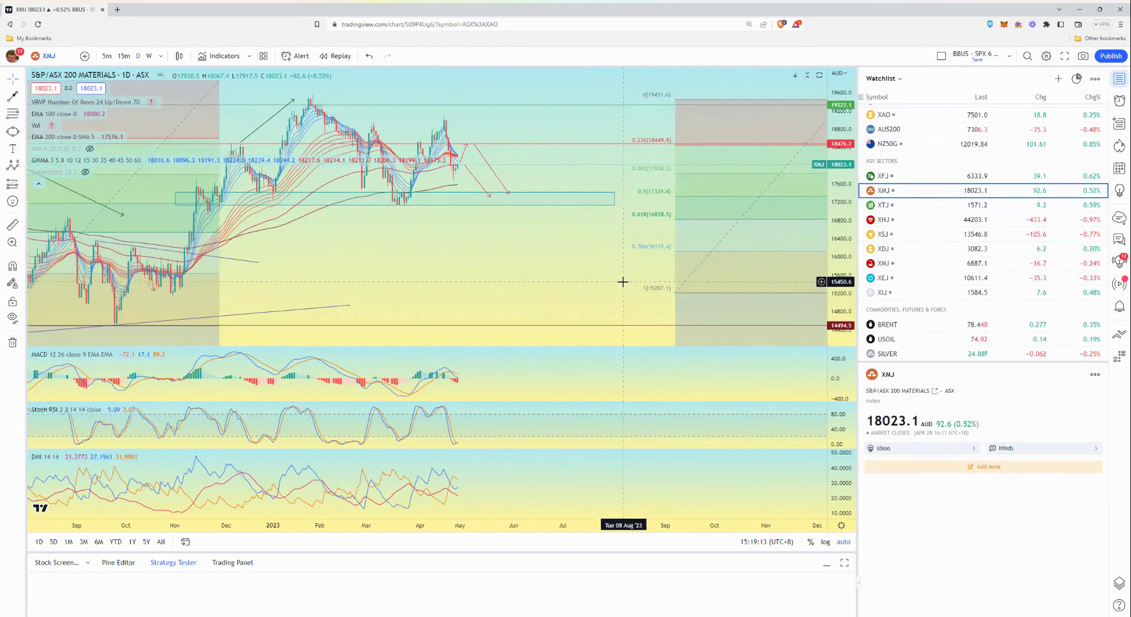
drag(426, 278, 578, 277)
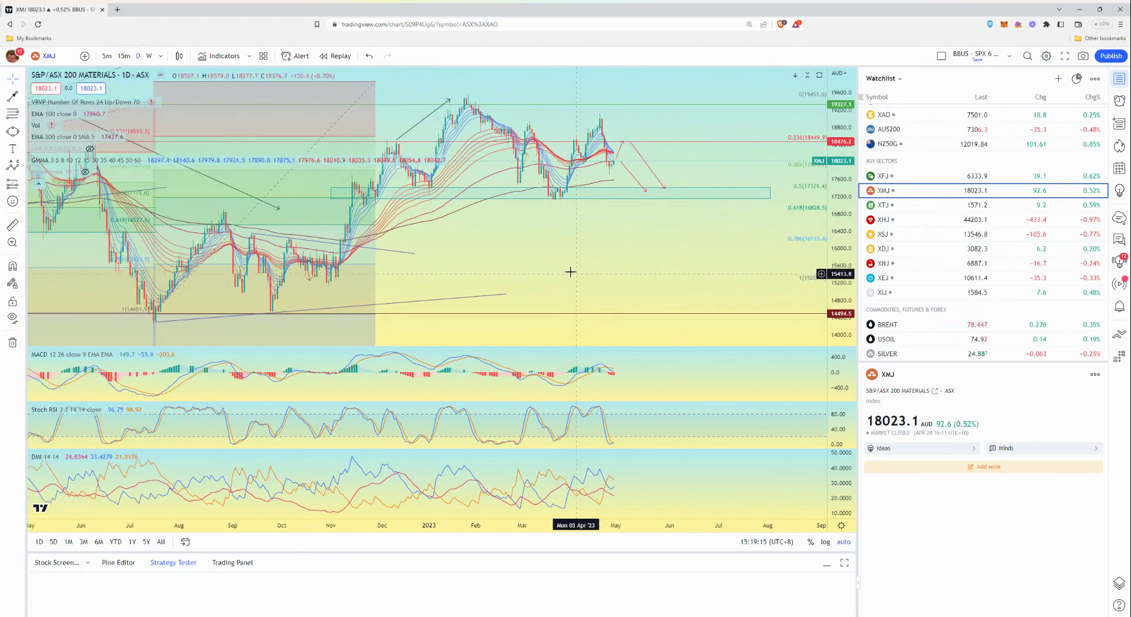
drag(648, 265, 681, 261)
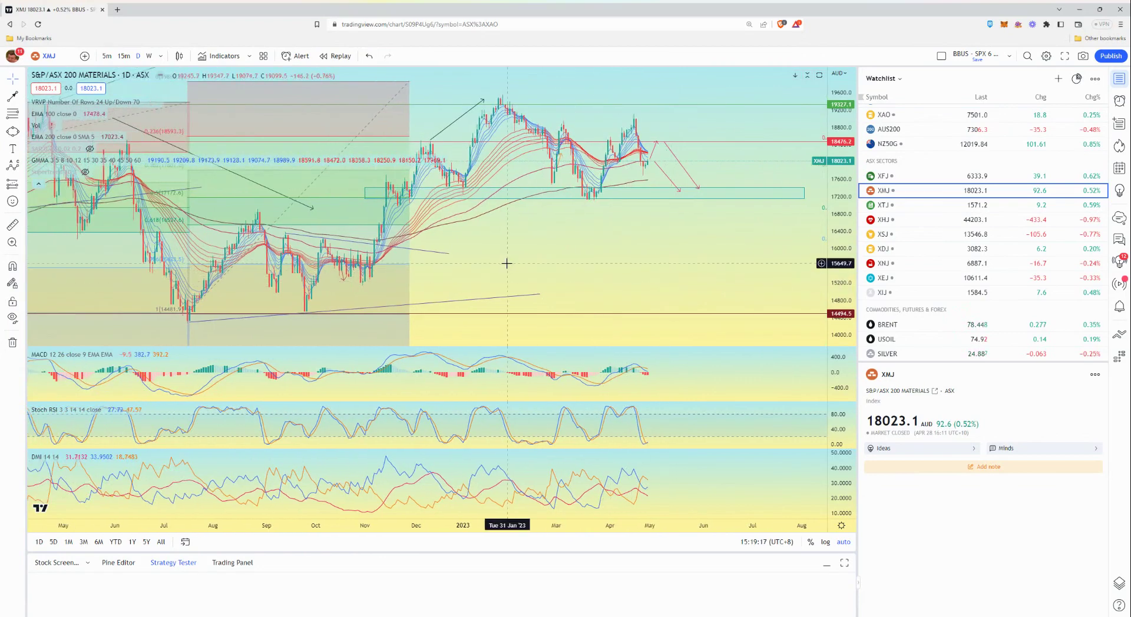
scroll(552, 261, up, 1)
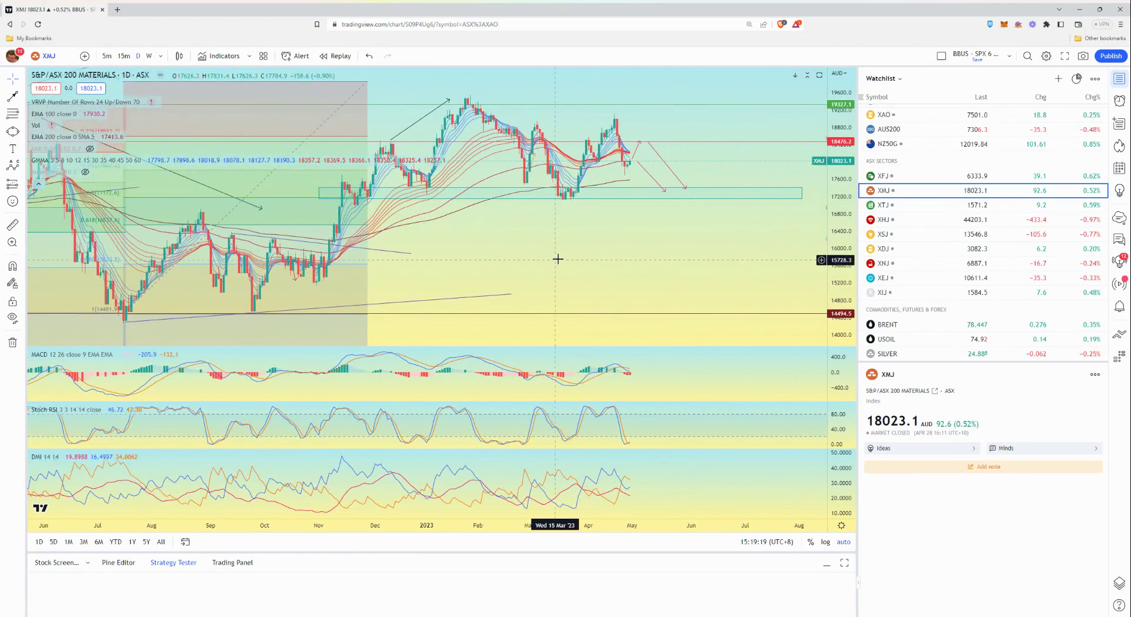
drag(561, 250, 632, 242)
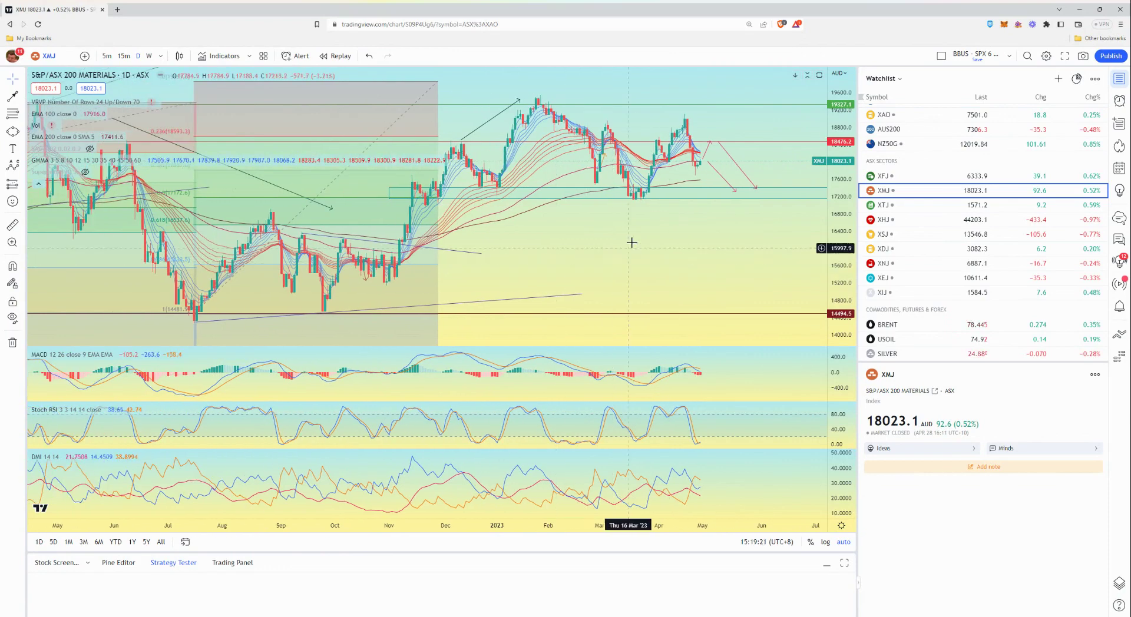
scroll(633, 242, down, 2)
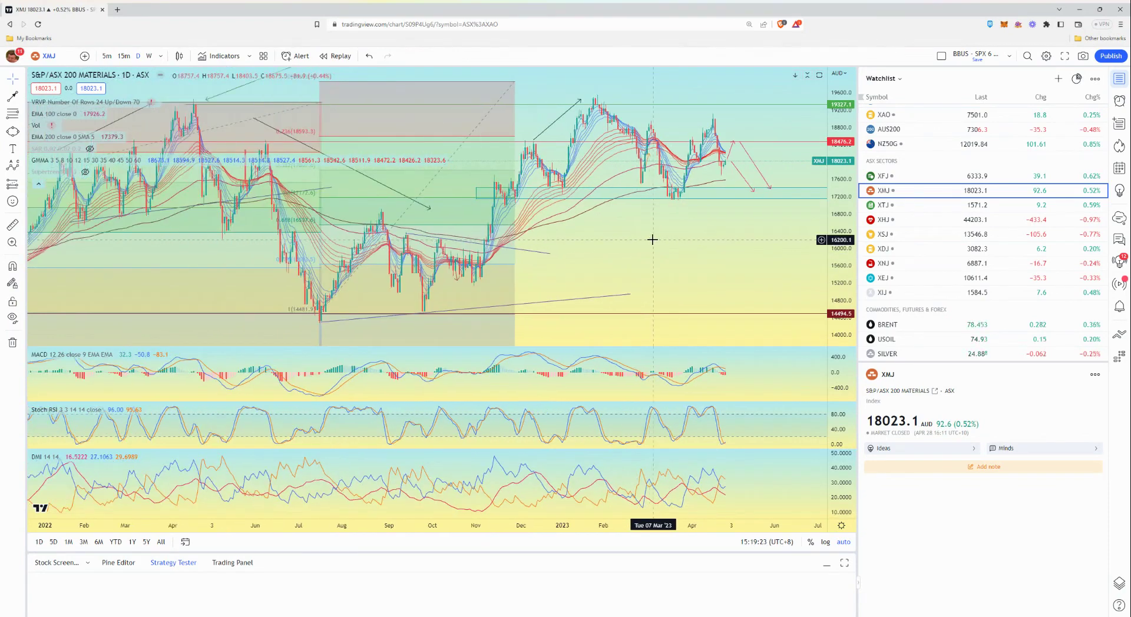
scroll(732, 269, down, 4)
drag(734, 267, 590, 245)
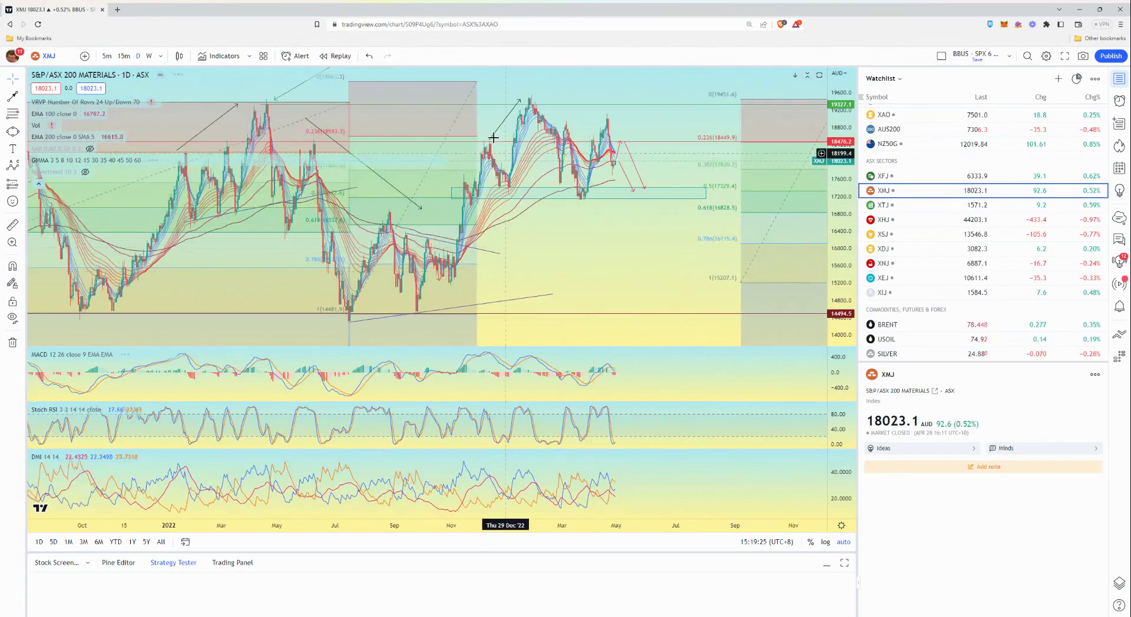
- Delete the two old Fibonacci retracements over the 2021–2022 price action on the Materials chart
click(469, 135)
key(Delete)
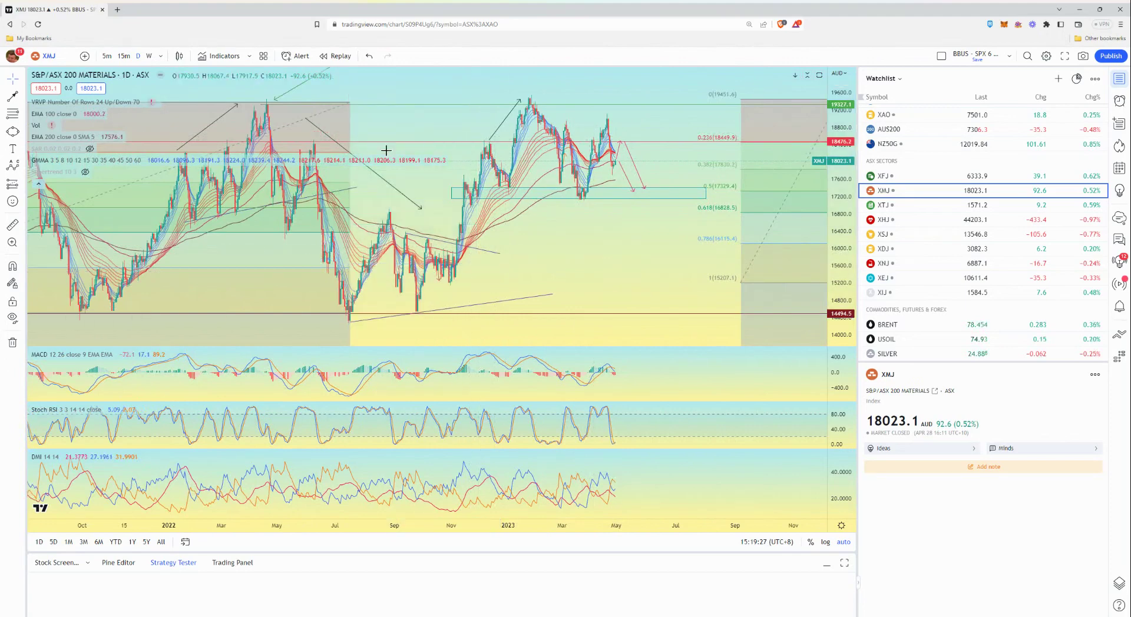
click(339, 101)
key(Delete)
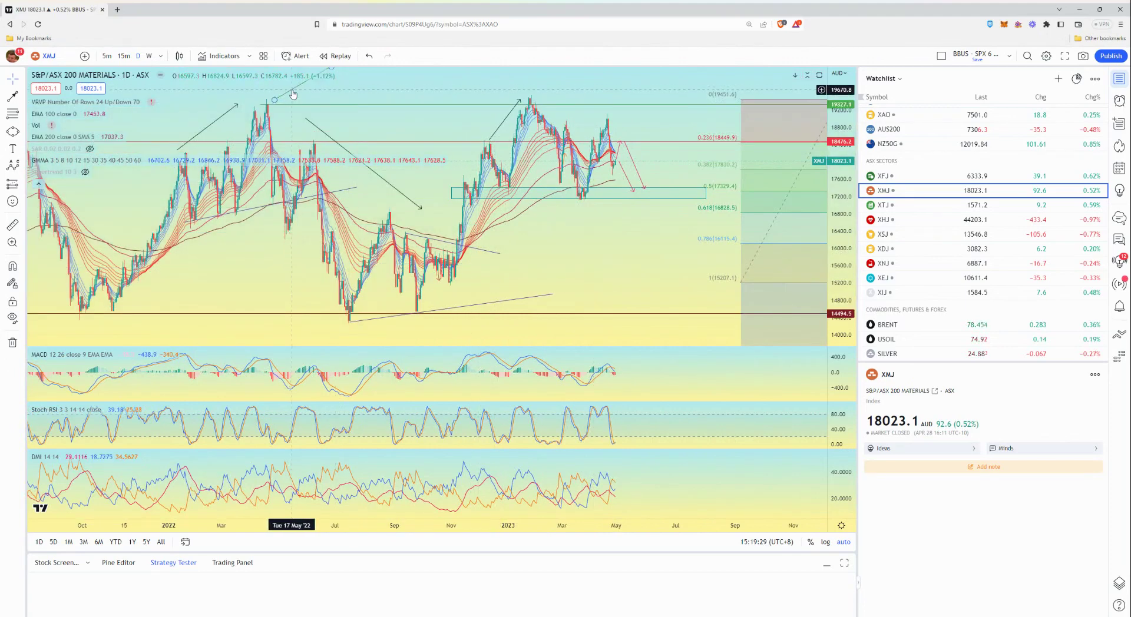
- Delete the outdated black arrows over the 2022 and early 2023 price action on the Materials chart, keeping the red downward arrows
click(293, 94)
key(Delete)
click(230, 116)
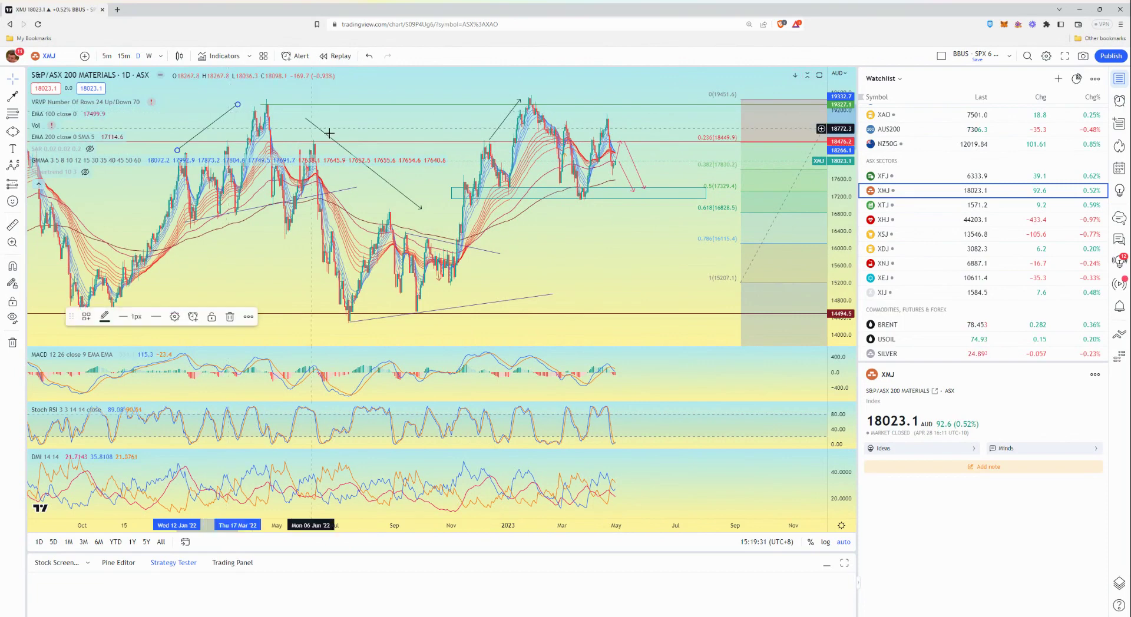
key(Delete)
click(353, 155)
key(Delete)
drag(608, 259, 609, 259)
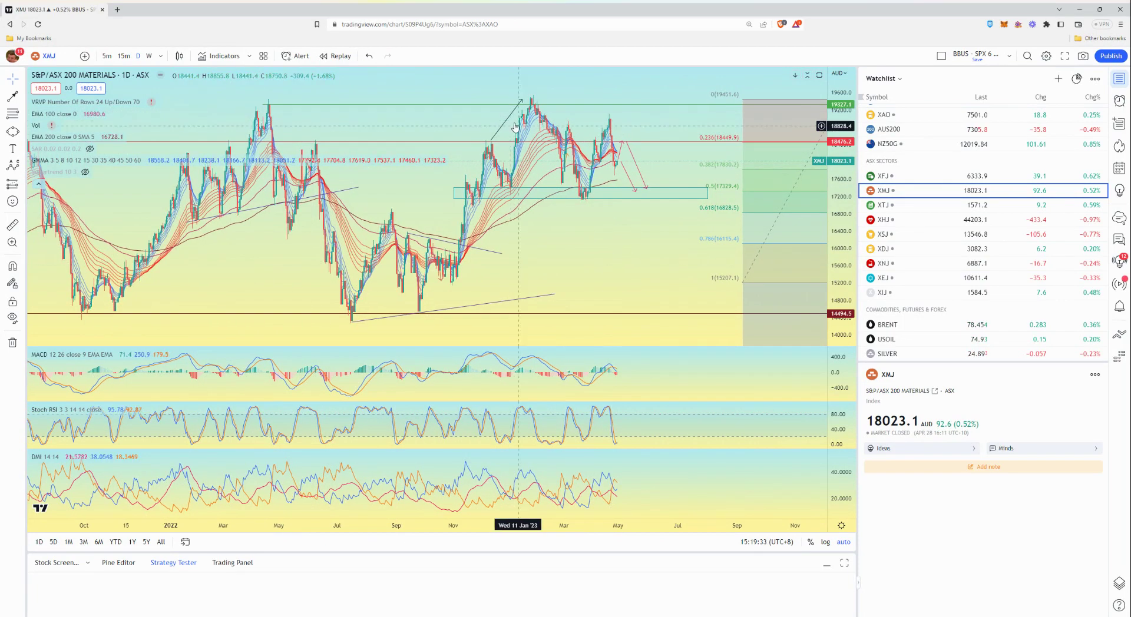
scroll(619, 233, up, 3)
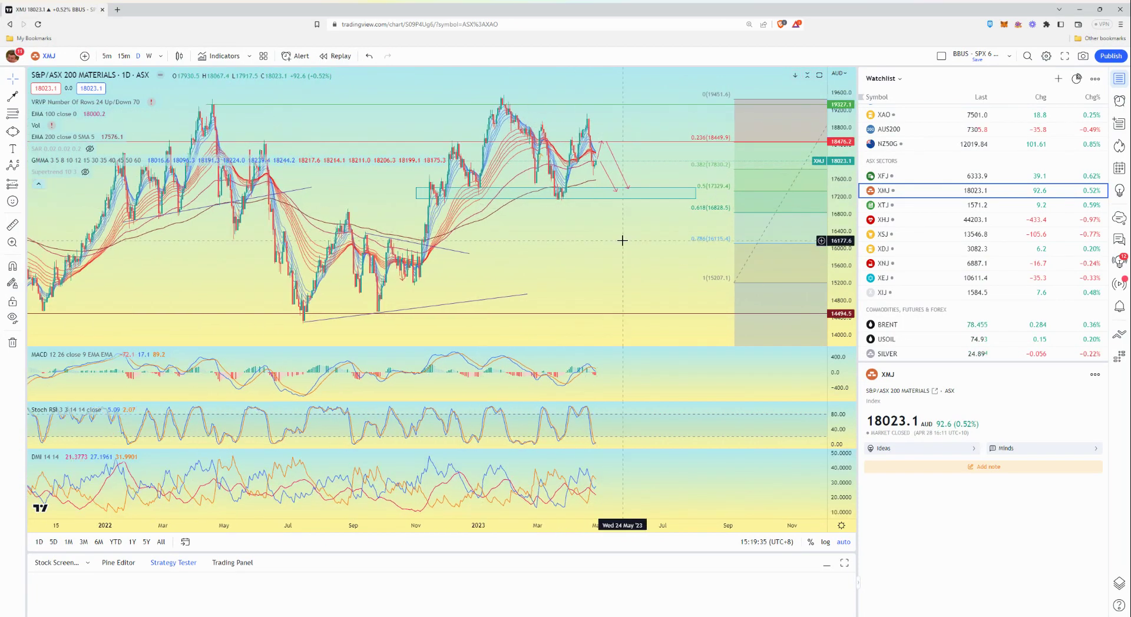
drag(482, 233, 543, 178)
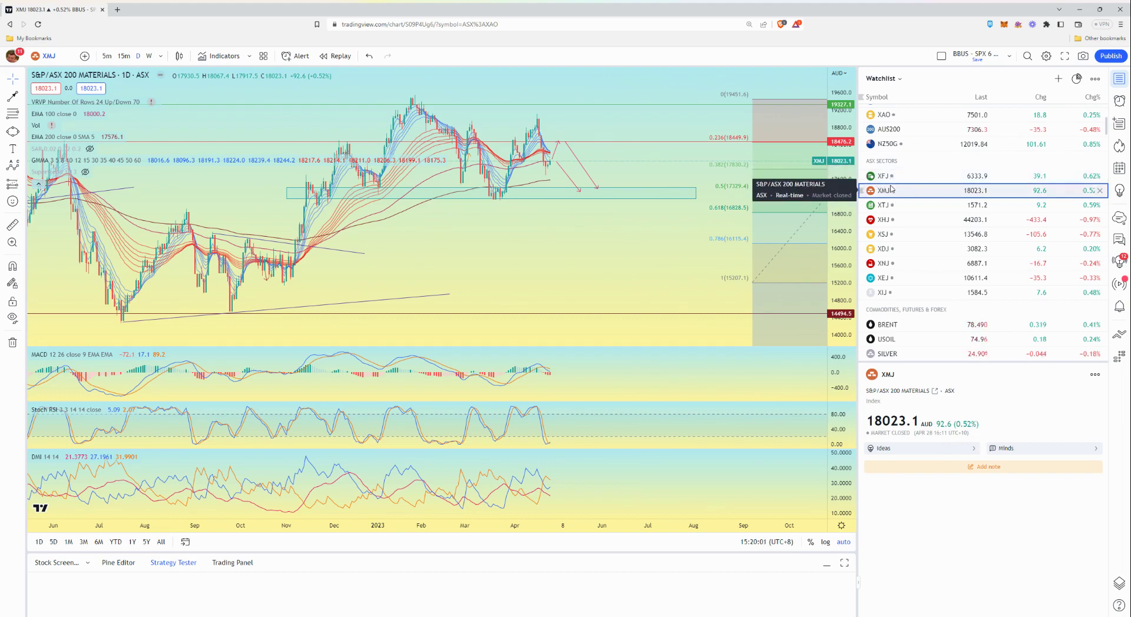
- Examine price against the rising channels on the S&P/ASX 200 Communication (XTJ) and Health Care (XHJ) daily charts
click(900, 205)
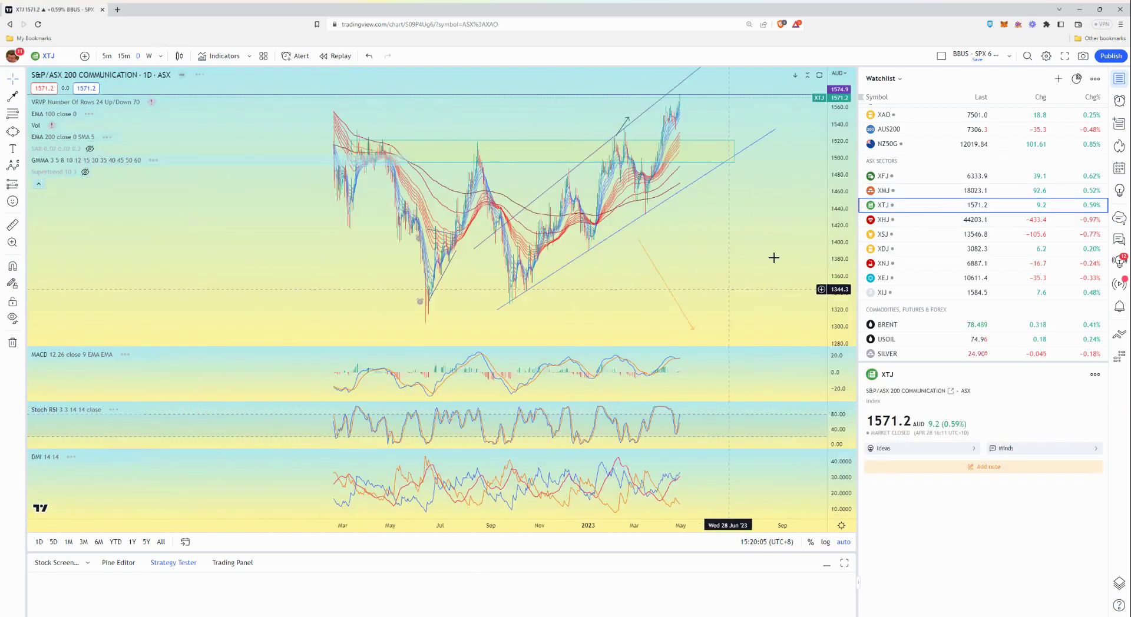
drag(846, 164, 845, 188)
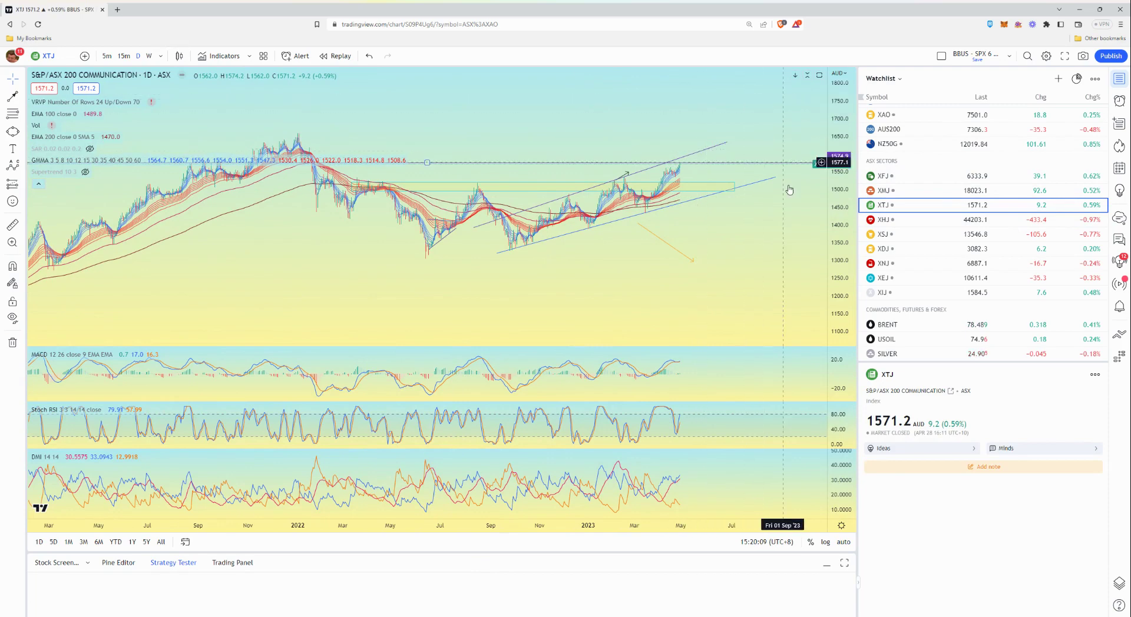
click(886, 221)
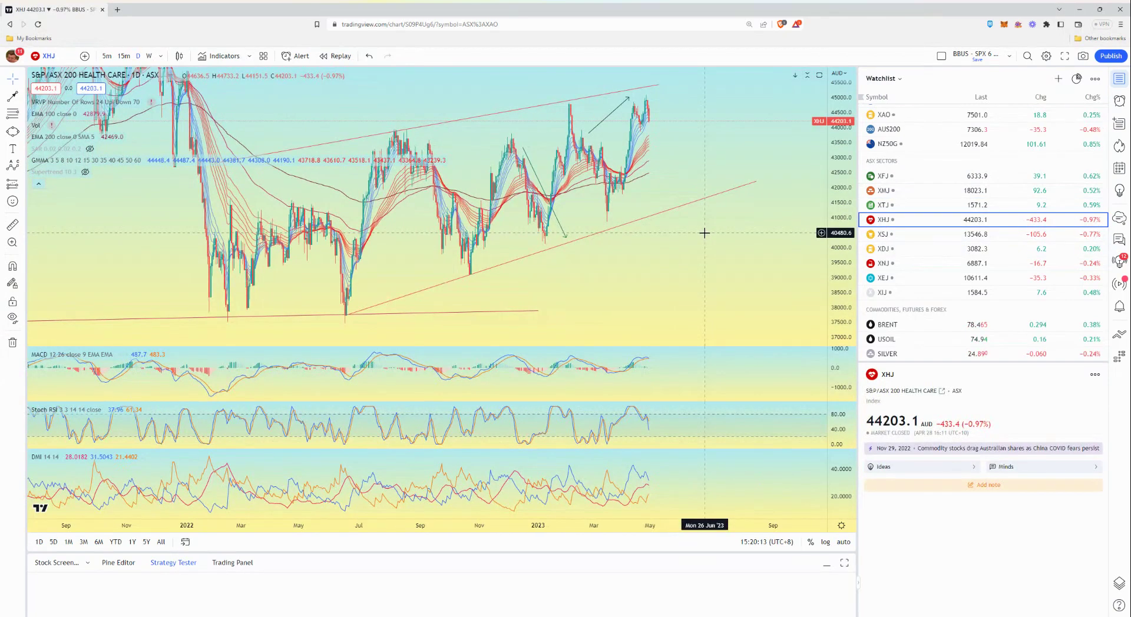
scroll(753, 250, down, 5)
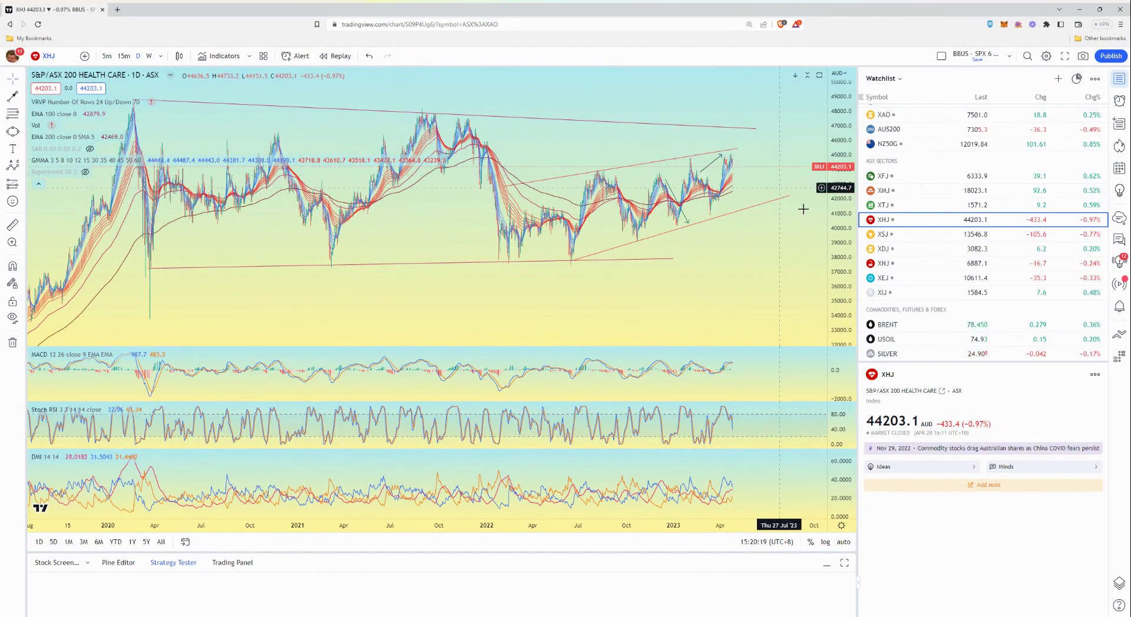
scroll(731, 176, up, 5)
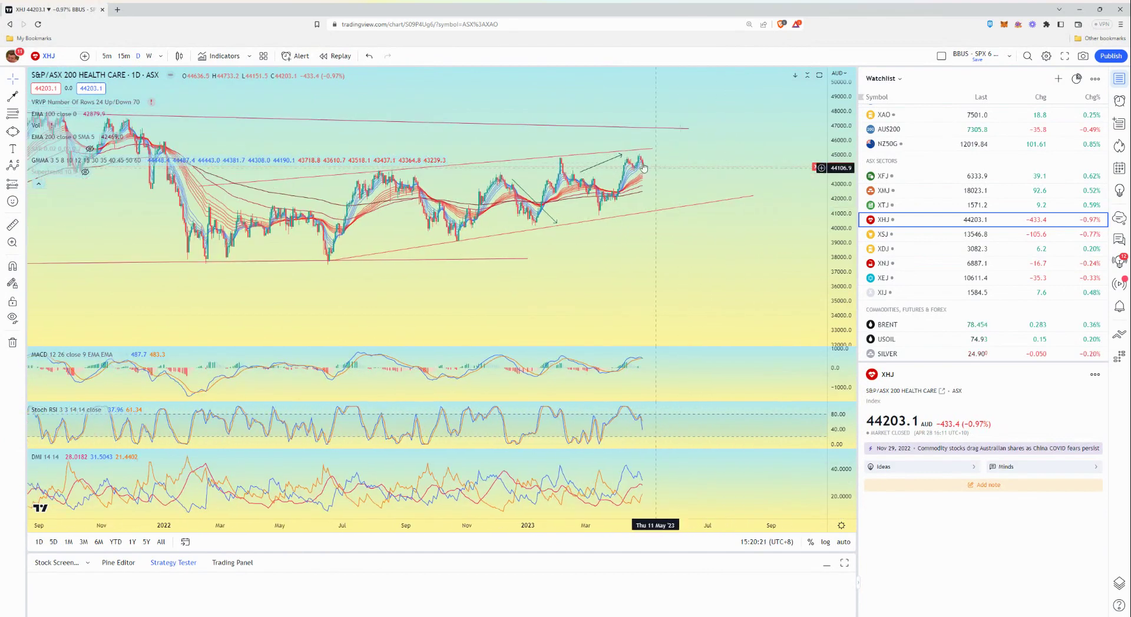
- Examine price against the rising channels and downward arrows on the Consumer Staples (XSJ) and Consumer Discretionary (XDJ) daily charts
key(Down)
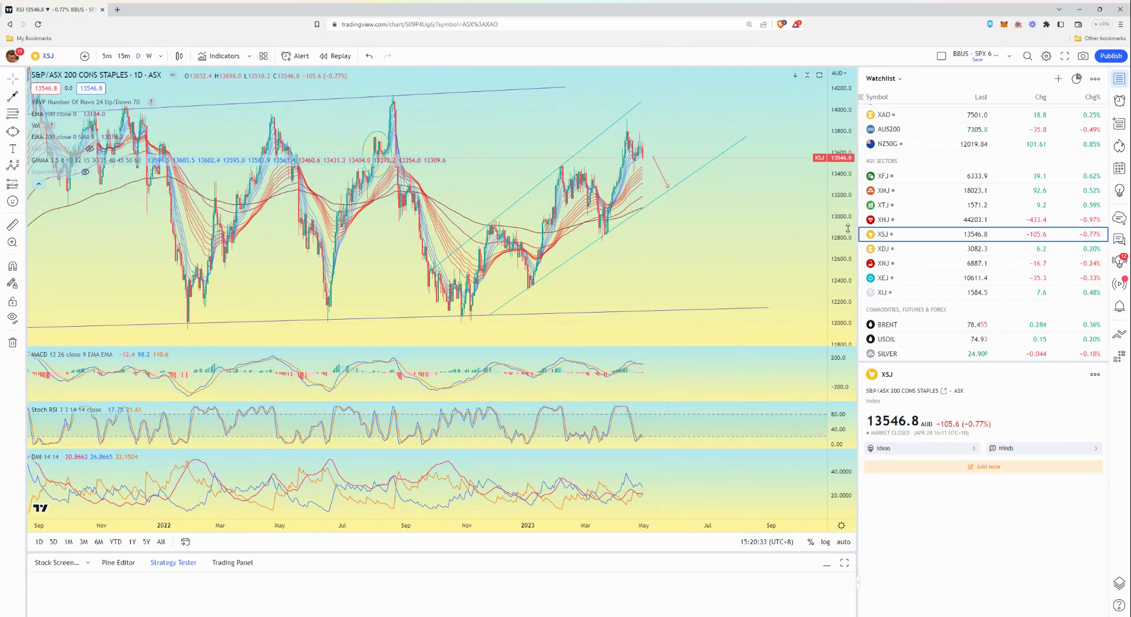
click(884, 249)
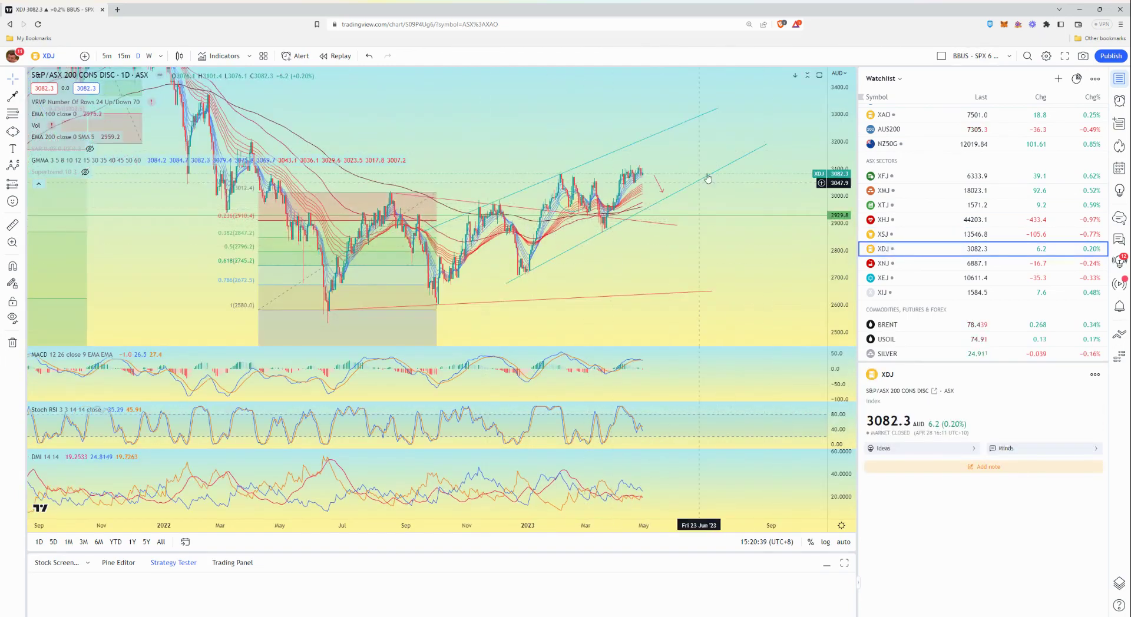
scroll(727, 206, down, 3)
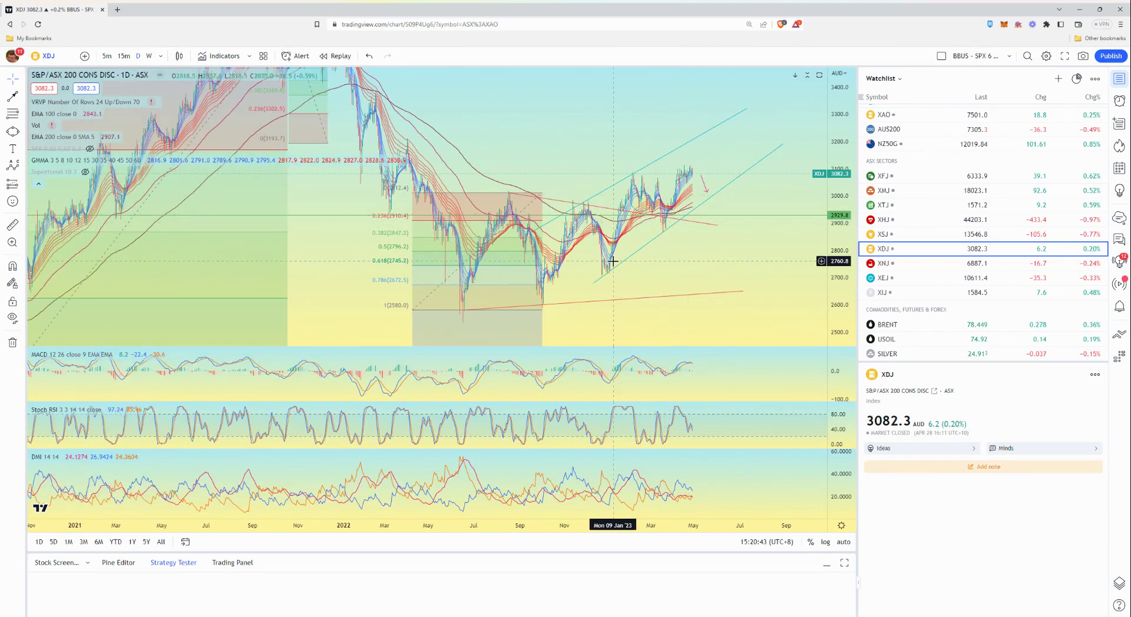
scroll(740, 251, down, 3)
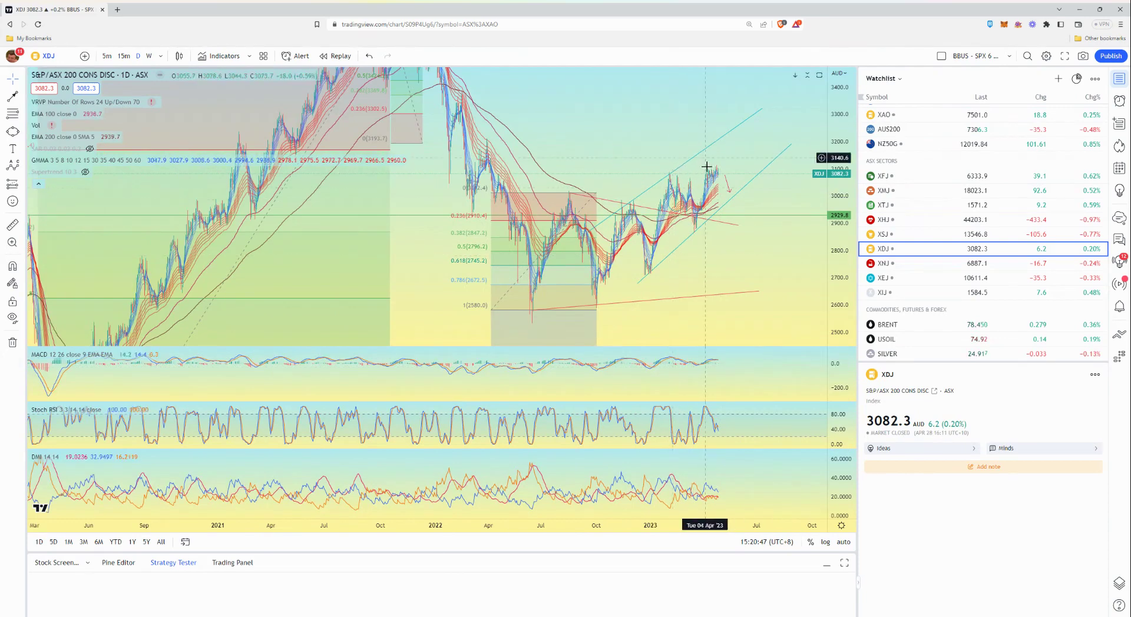
scroll(798, 224, up, 4)
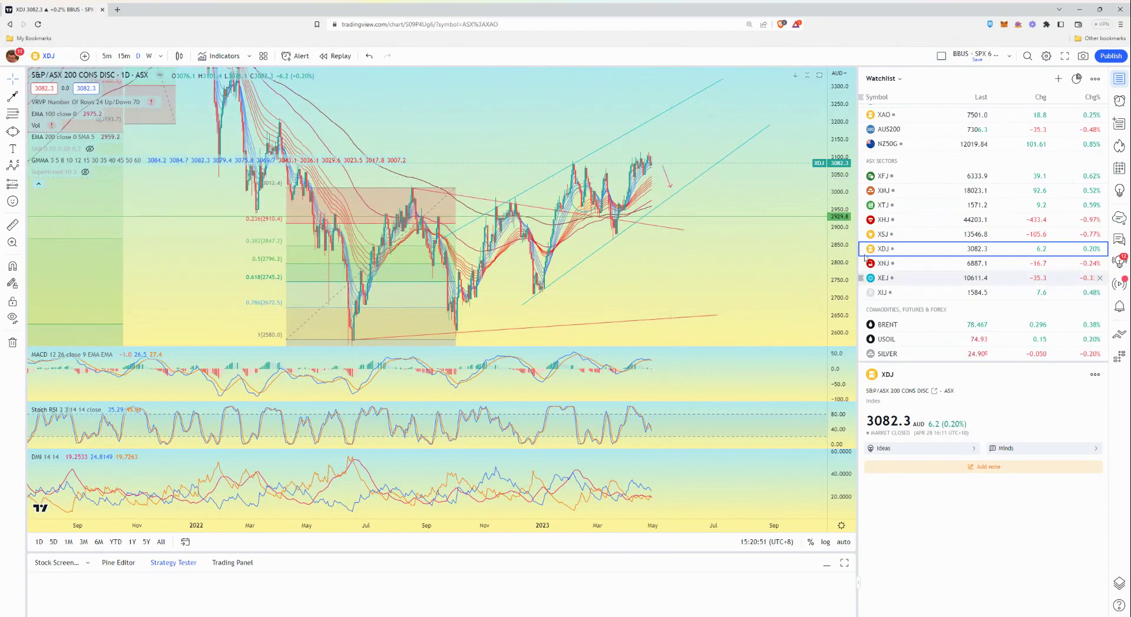
- Open the S&P/ASX 200 Industrials (XNJ) daily chart and adjust the upper channel line's end to about 7,171 on 21 July 2023
click(888, 265)
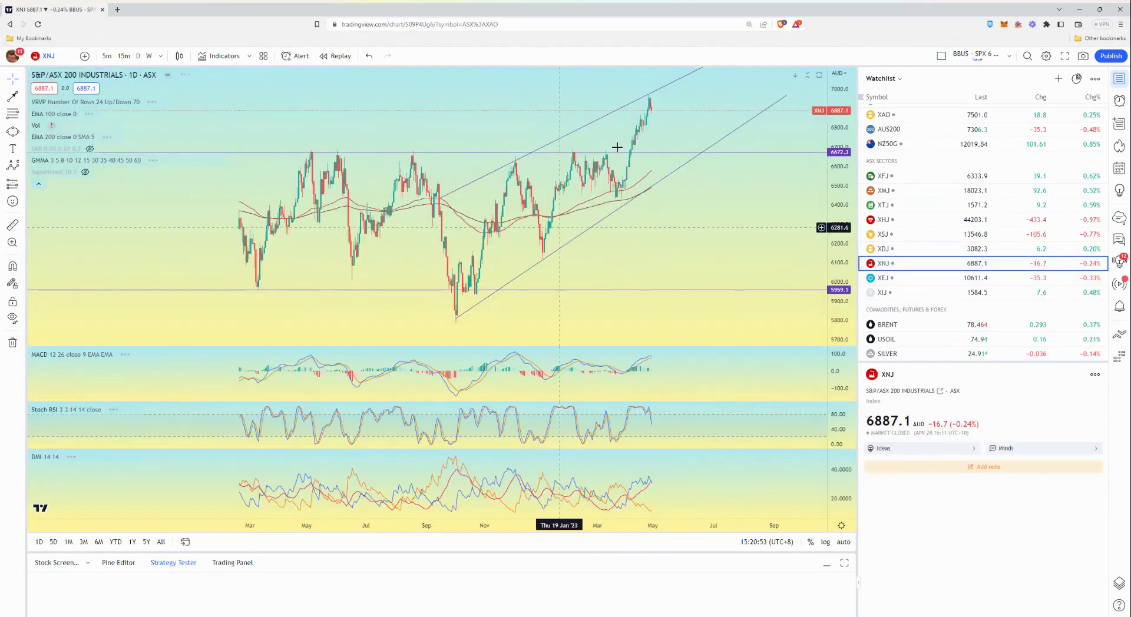
scroll(767, 206, down, 5)
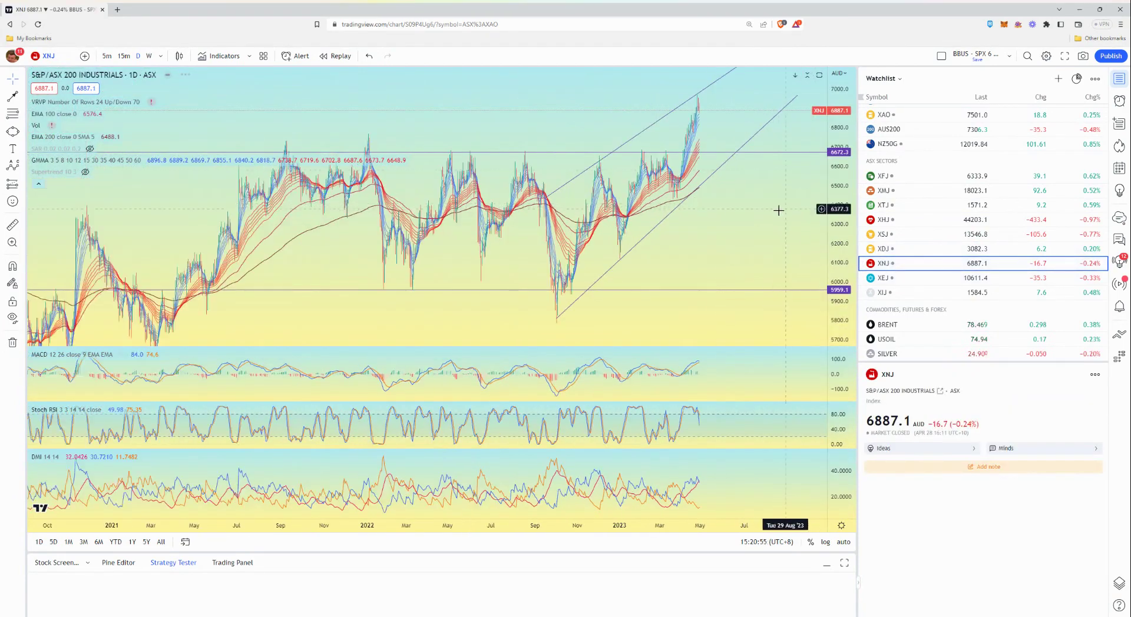
scroll(803, 206, down, 5)
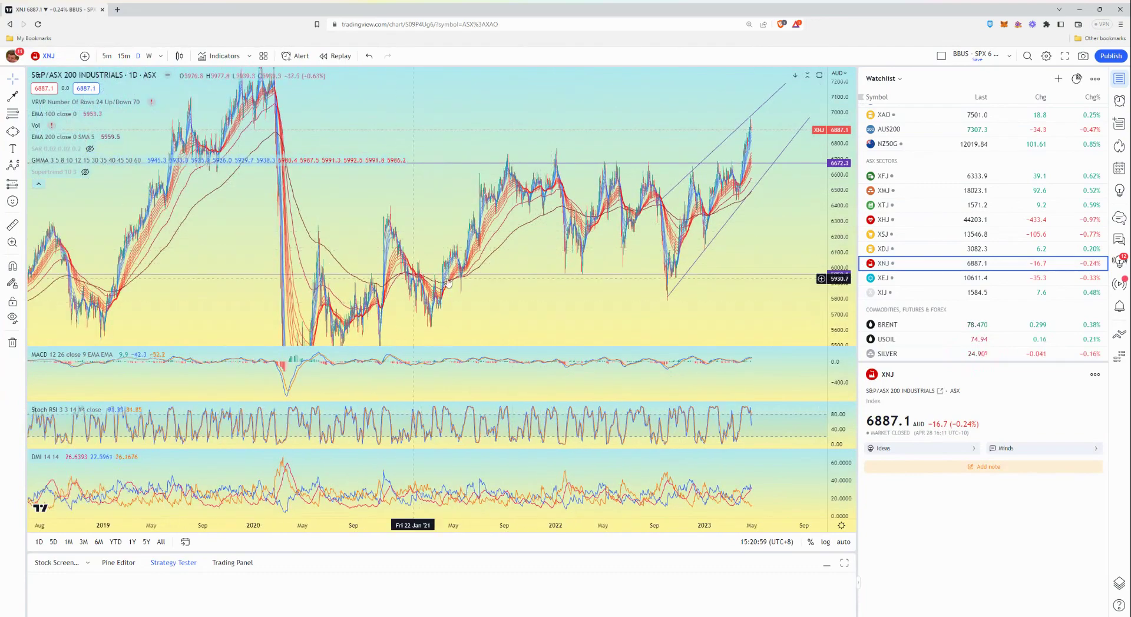
scroll(677, 265, down, 3)
scroll(715, 313, up, 3)
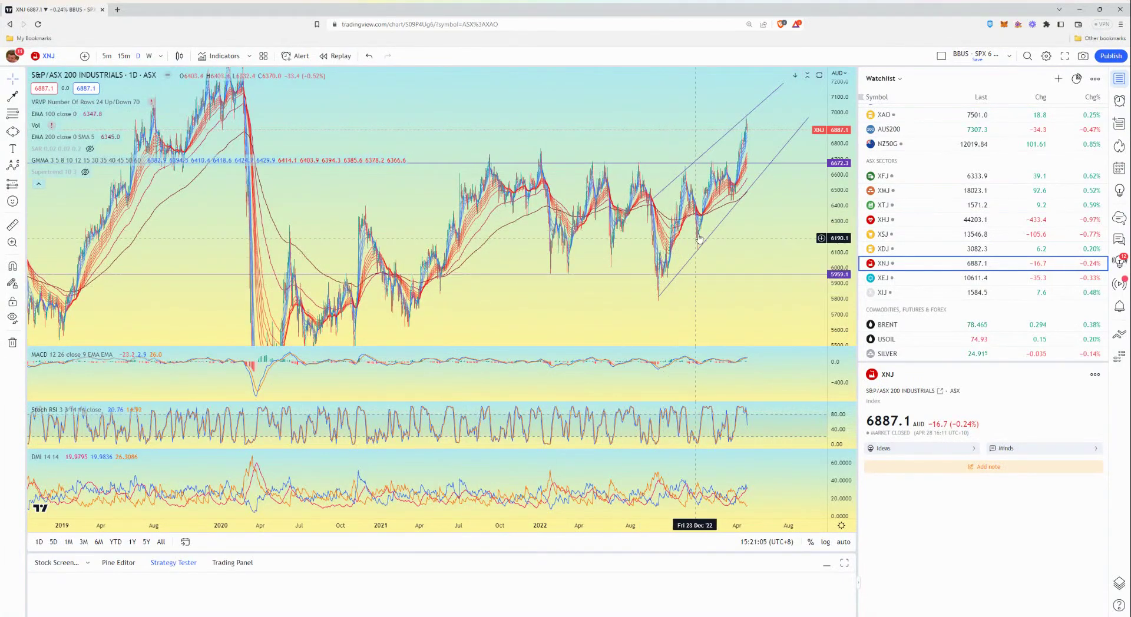
scroll(700, 238, up, 5)
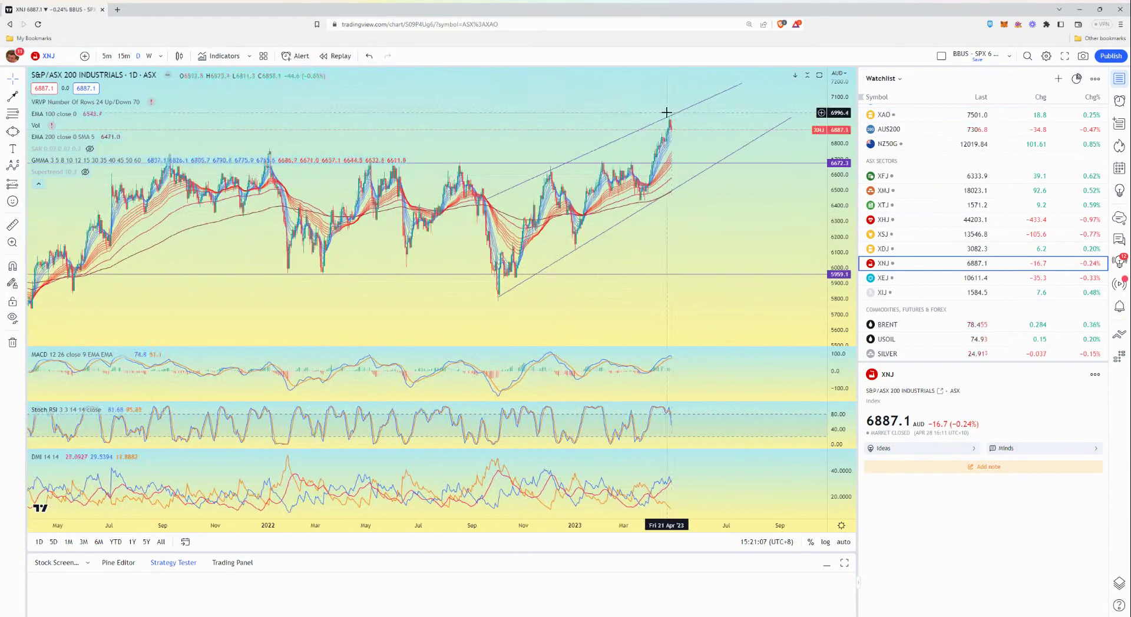
scroll(651, 169, up, 3)
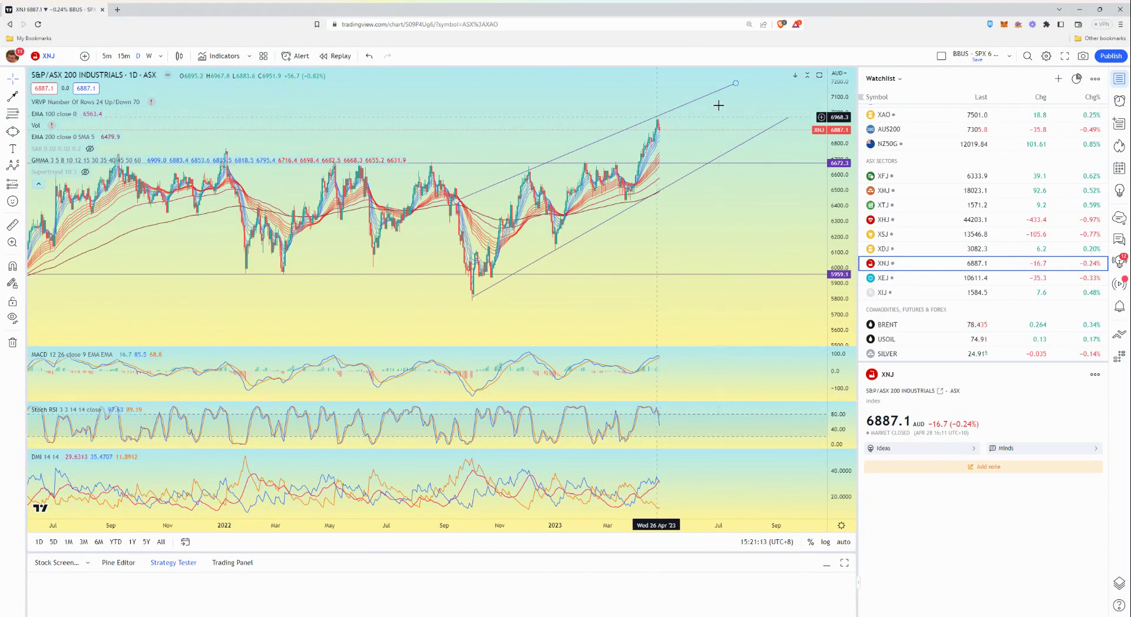
drag(735, 87, 739, 91)
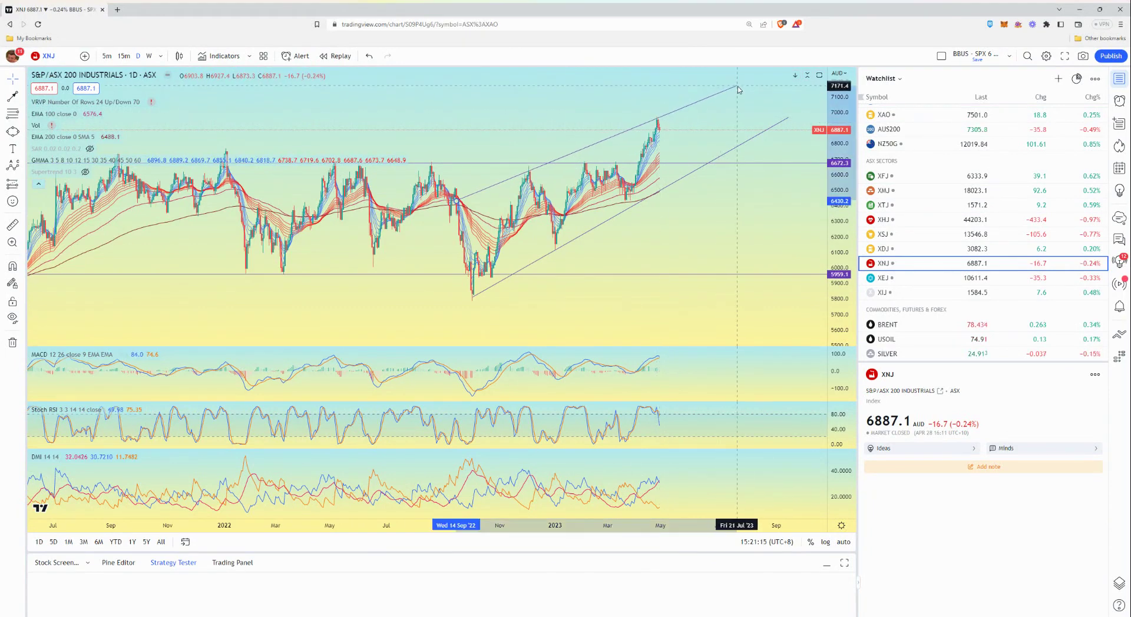
- Open the S&P/ASX 200 Energy (XEJ) daily chart and examine the multi-year range against the long falling trendline and horizontal levels
click(905, 279)
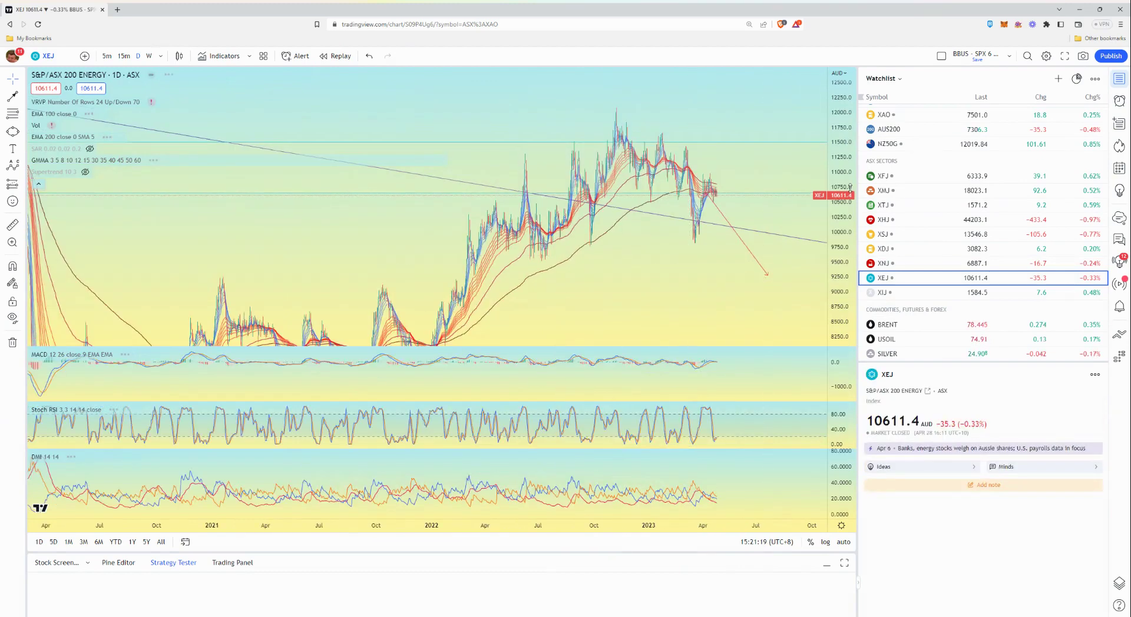
drag(850, 188, 849, 239)
scroll(776, 265, down, 6)
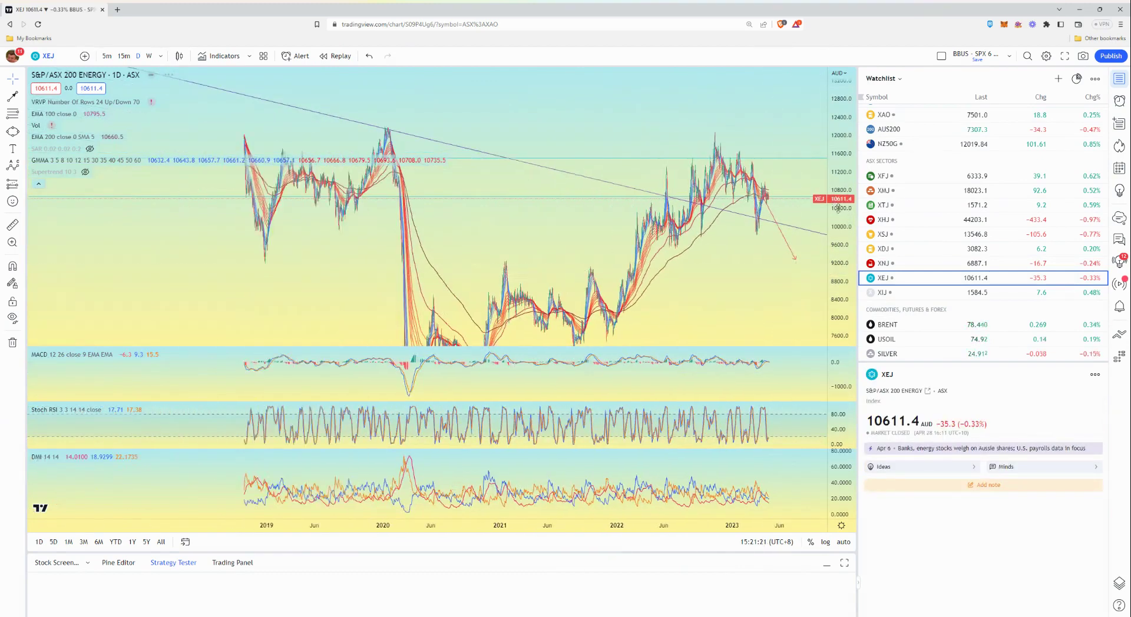
scroll(838, 208, down, 2)
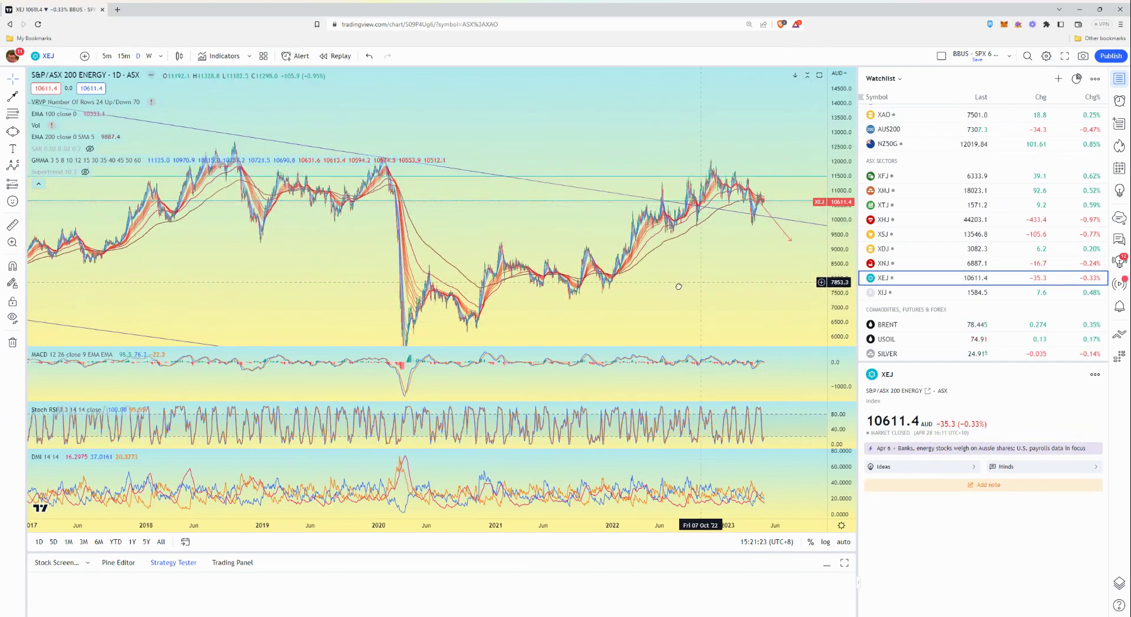
drag(788, 227, 712, 208)
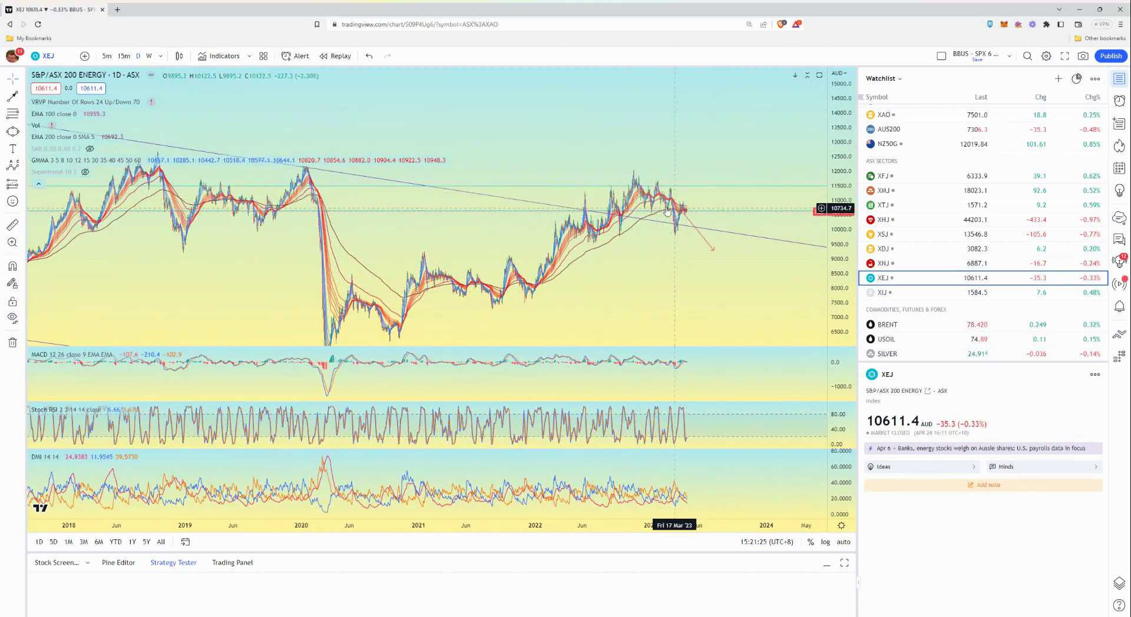
scroll(656, 207, up, 2)
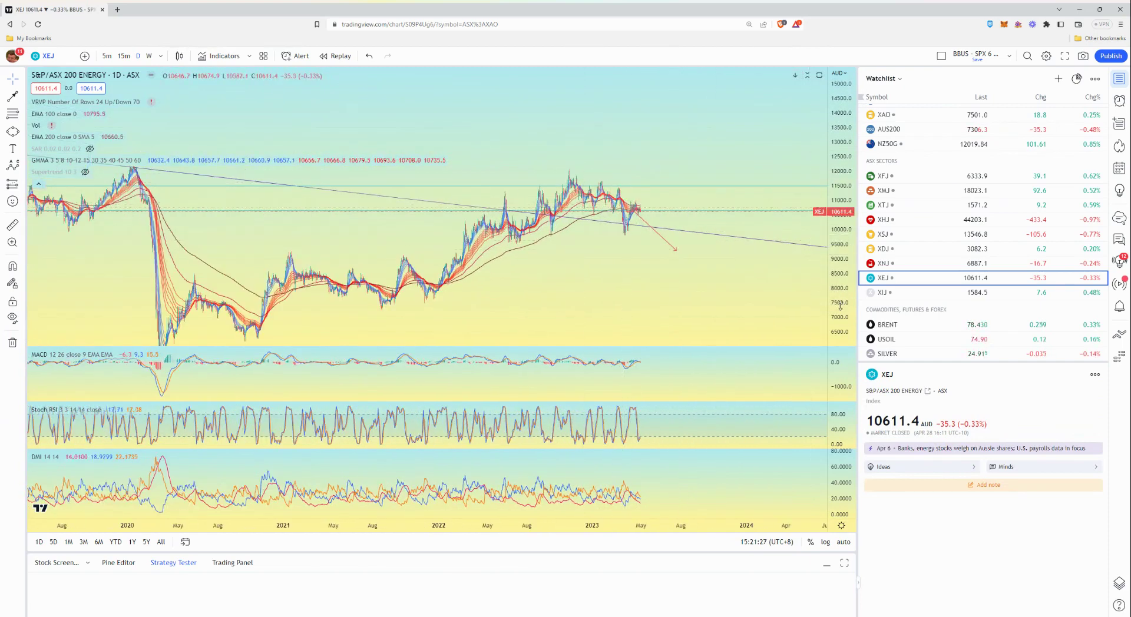
- Move the start of the Energy chart's downward arrow to about 10,620 on 17 May 2023
drag(840, 306, 840, 237)
scroll(614, 177, up, 5)
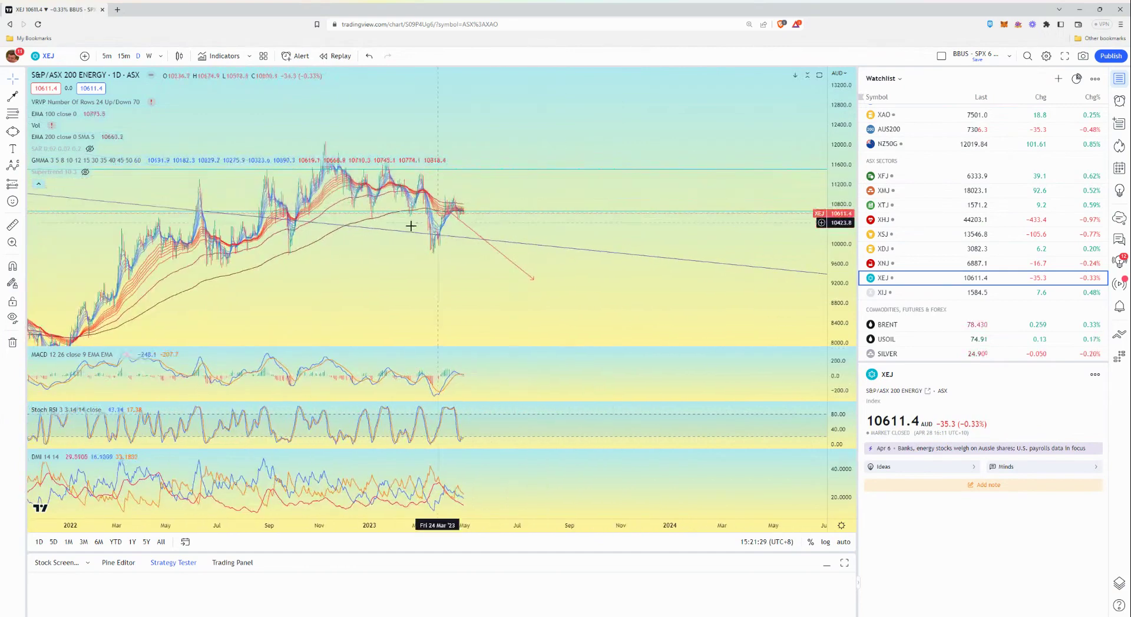
drag(389, 218, 502, 225)
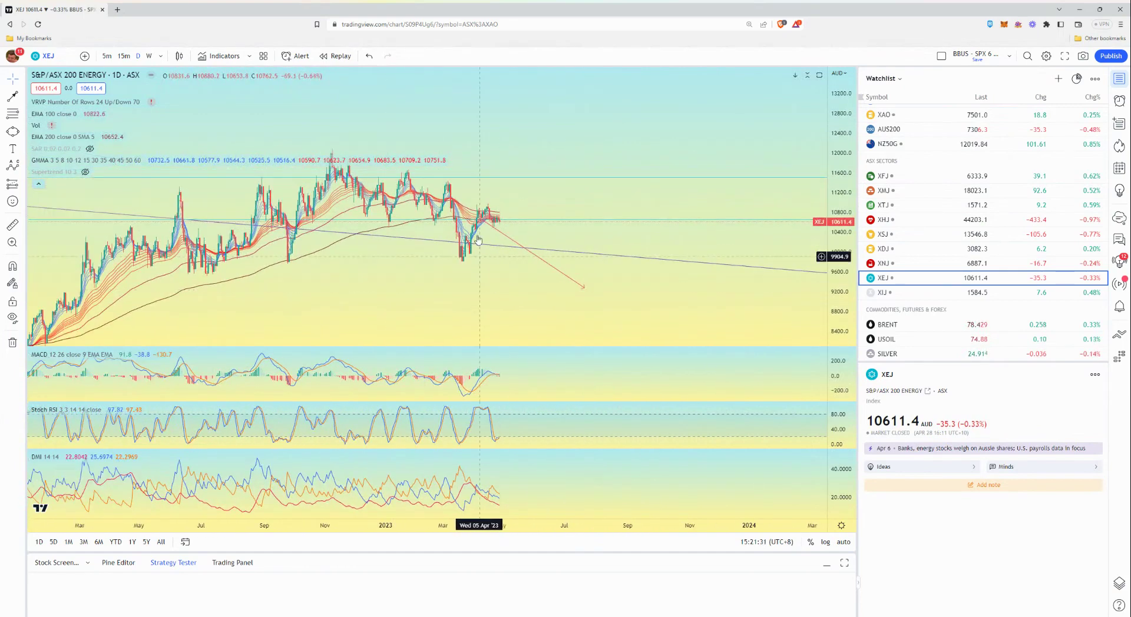
click(519, 222)
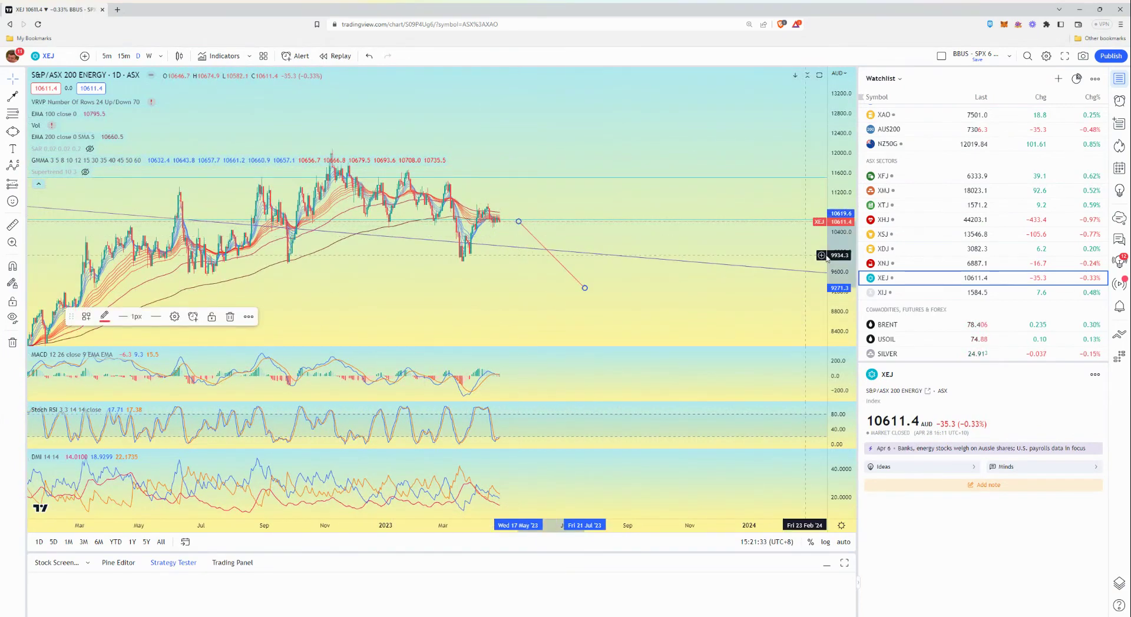
- Open the S&P/ASX 200 Info Tech (XIJ) daily chart and examine price against the rising channel from the mid-2022 low
click(909, 294)
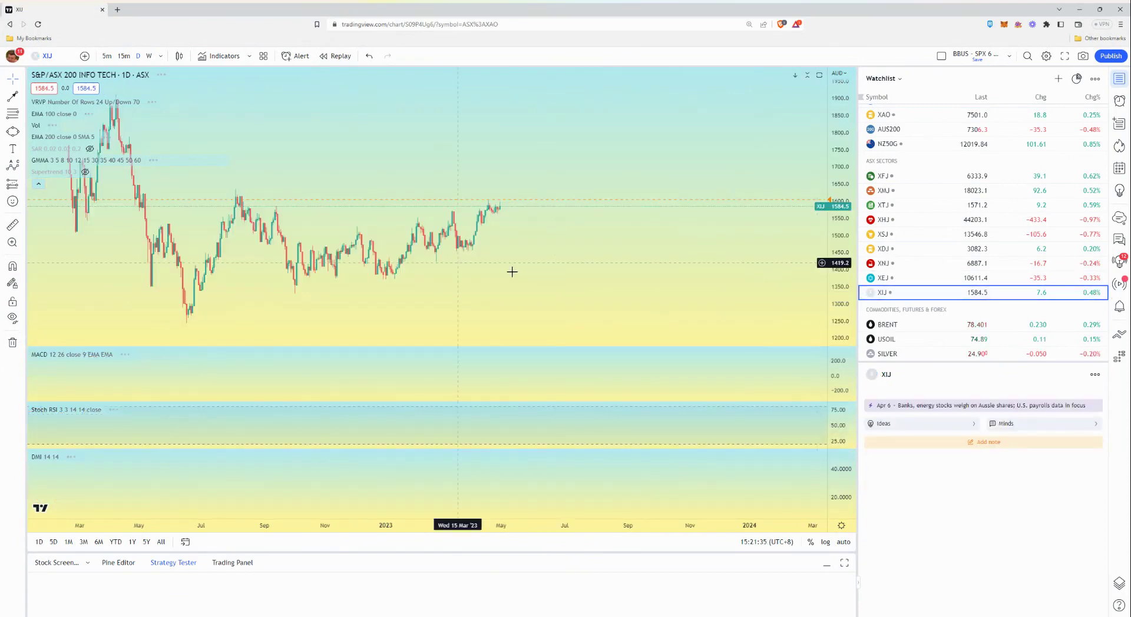
scroll(646, 310, down, 5)
scroll(645, 310, up, 5)
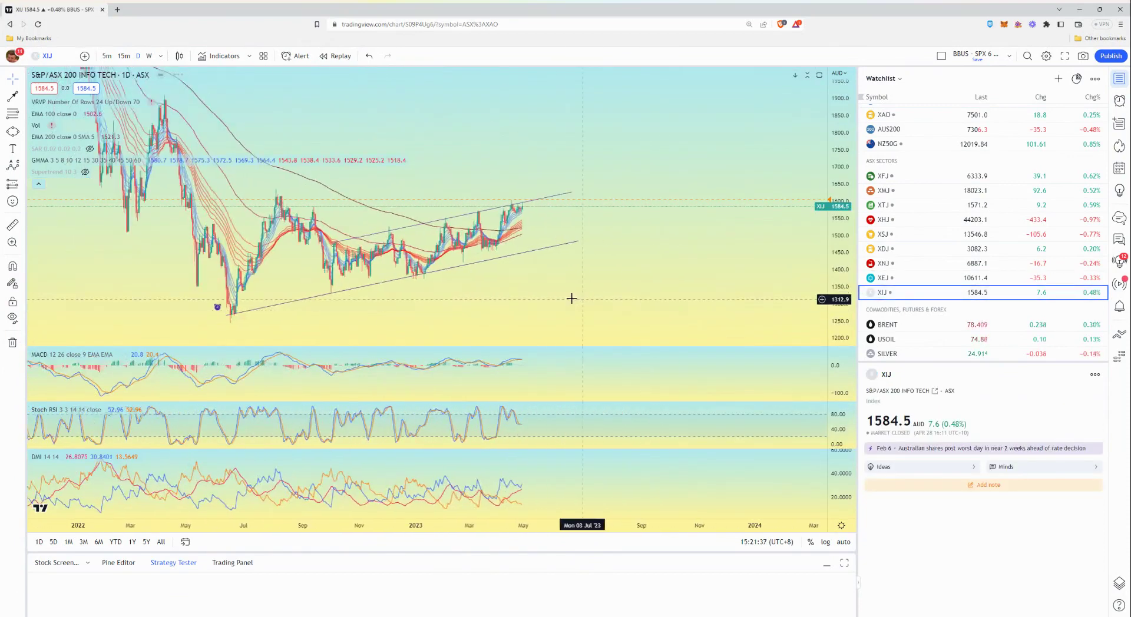
drag(726, 329, 747, 320)
drag(845, 327, 845, 282)
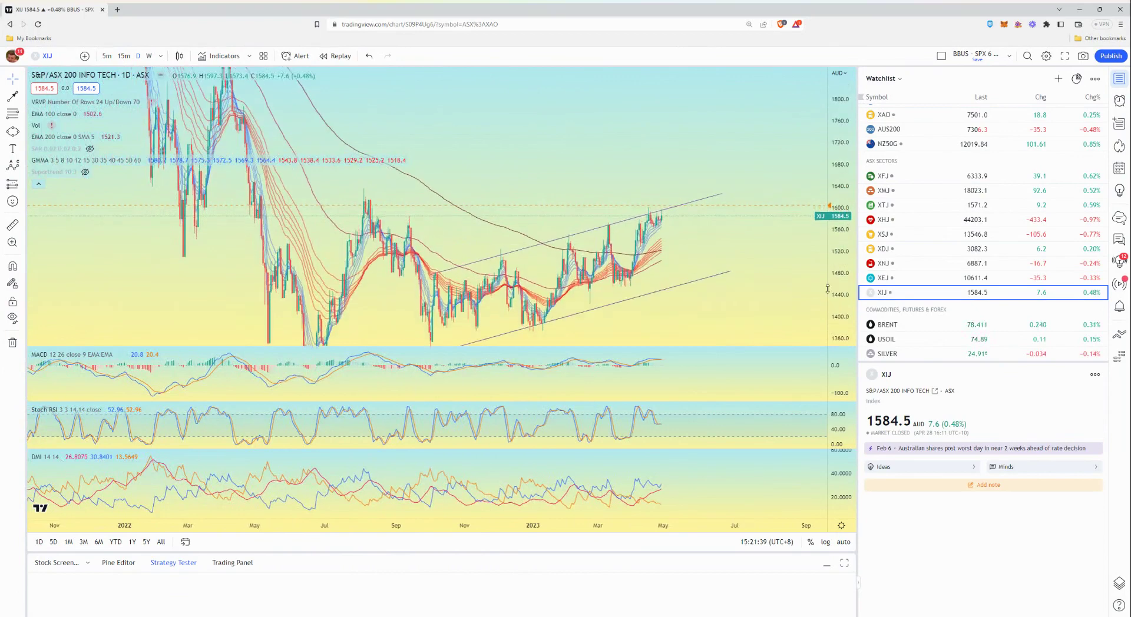
drag(750, 308, 762, 229)
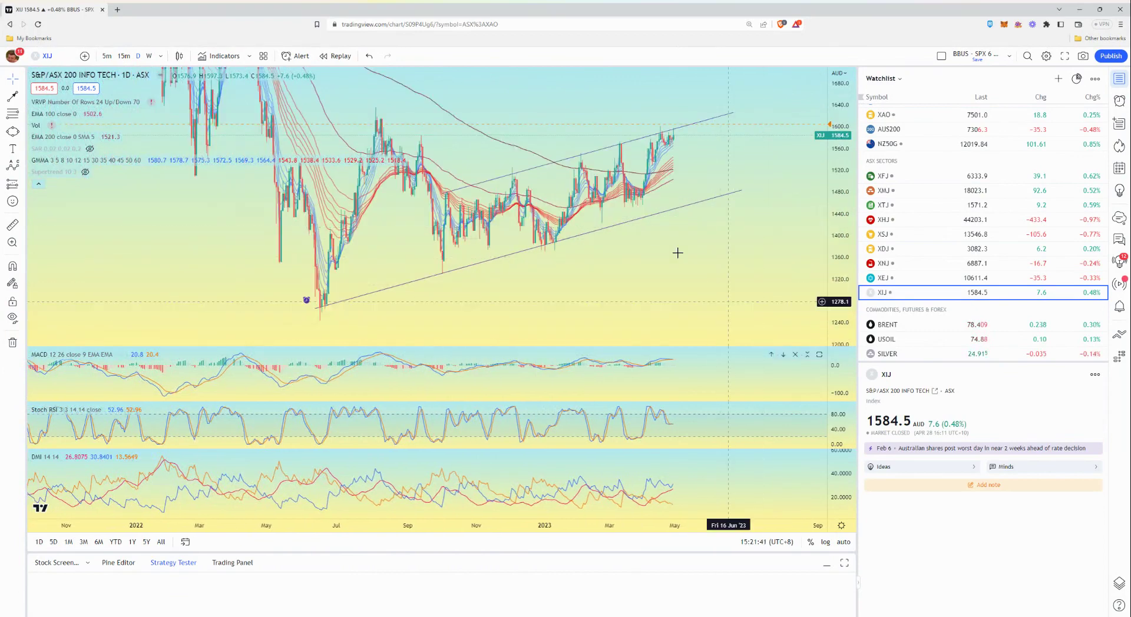
- Draw an upward arrow on the Info Tech chart from about 1,598 at the channel's upper line to about 1,639 on 4 May 2023
drag(678, 252, 674, 269)
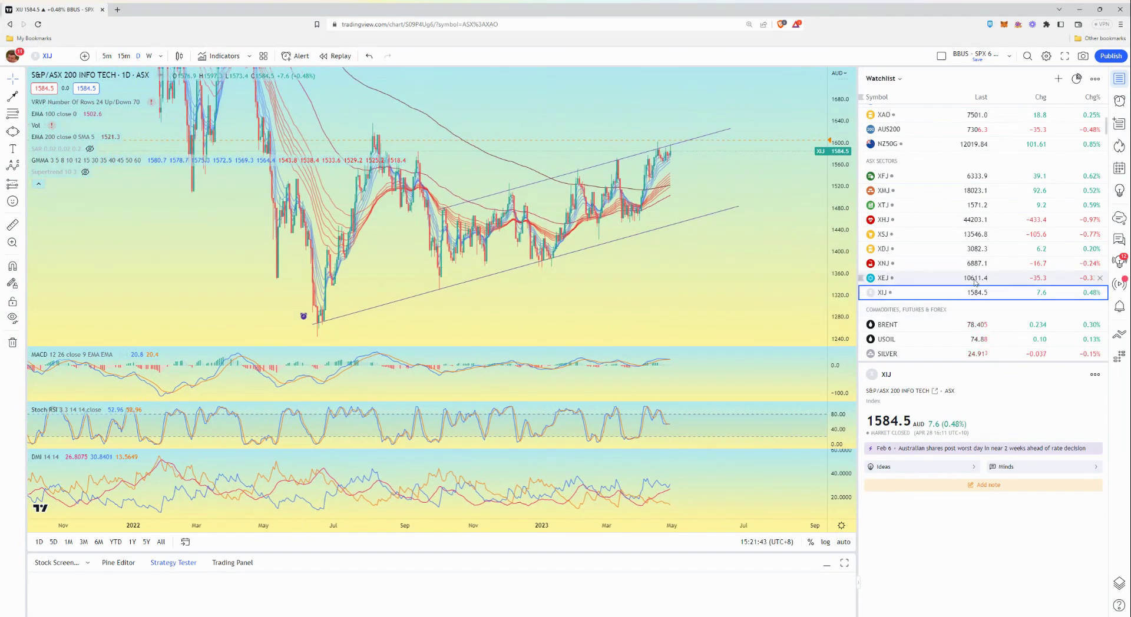
drag(728, 274, 575, 260)
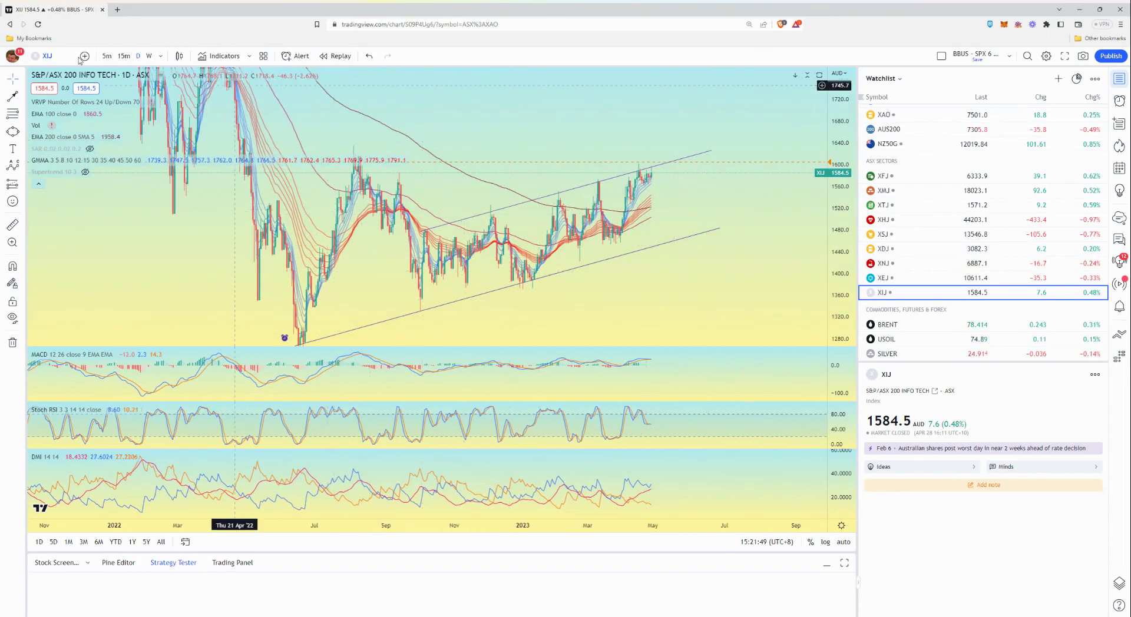
key(alt+t)
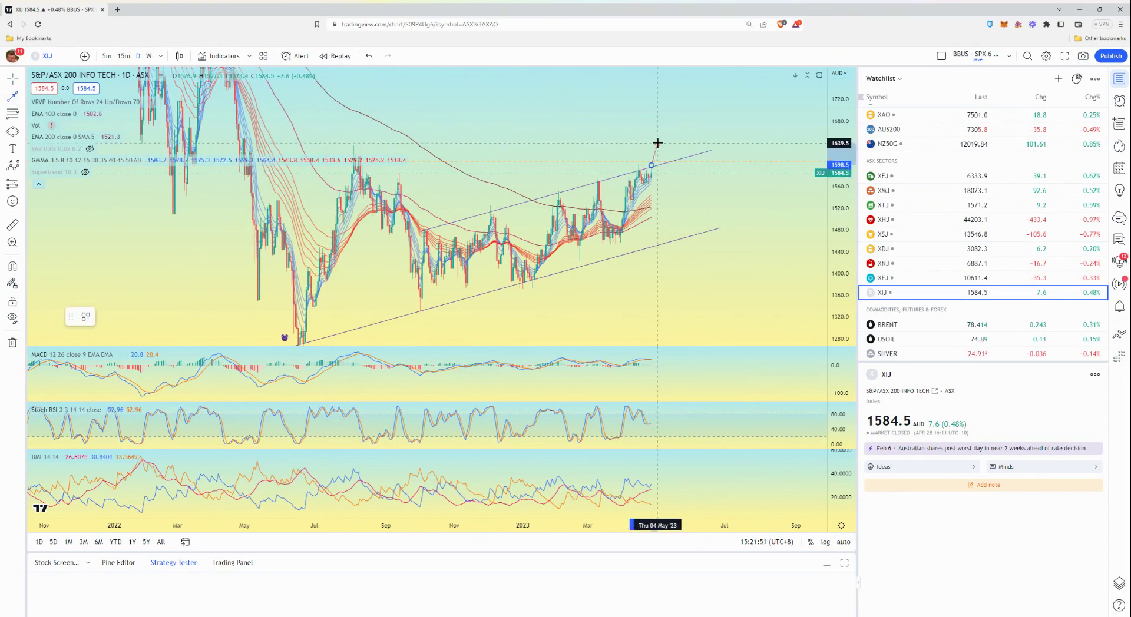
click(658, 142)
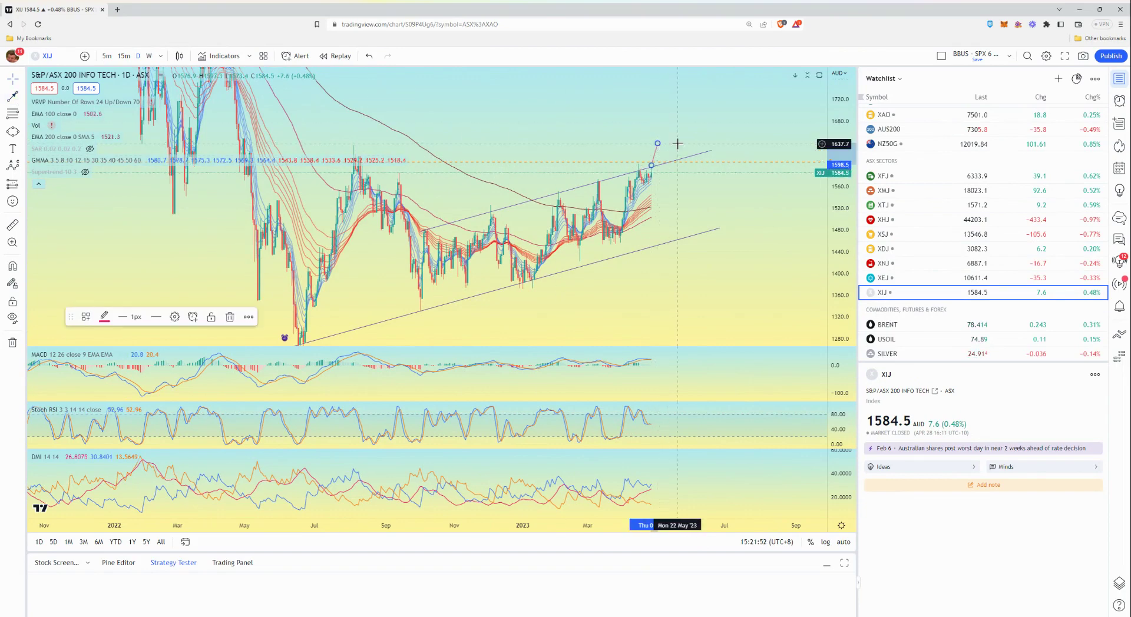
- Add a short pullback arrow from about 1,636 to 1,617 and a rising arrow from about 1,623 on 25 May to 1,721 on 27 June 2023
click(15, 96)
click(664, 145)
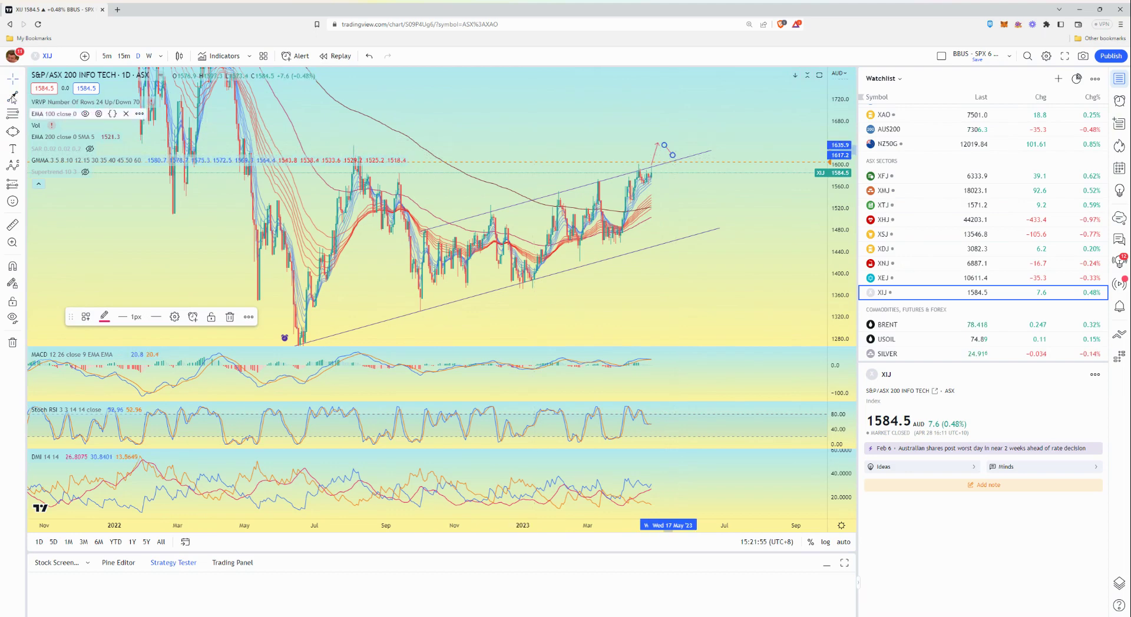
click(673, 154)
click(682, 153)
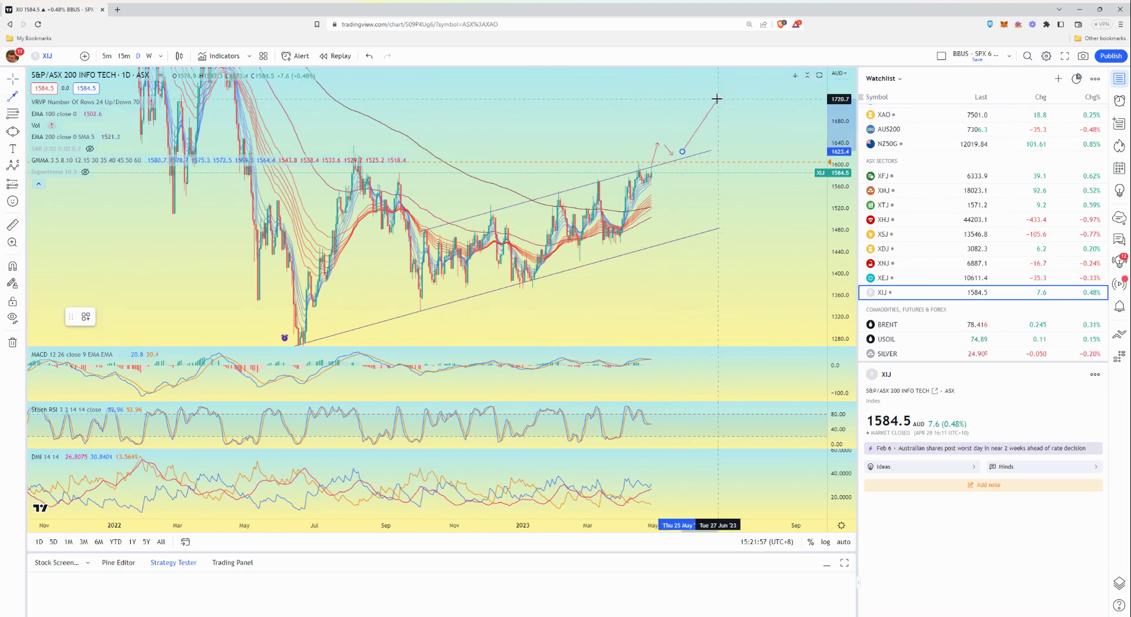
click(717, 99)
- Draw an alternative downward arrow inside the channel from about 1,586 in early May to about 1,538 on 18 May 2023
drag(847, 179, 848, 217)
drag(710, 289, 672, 292)
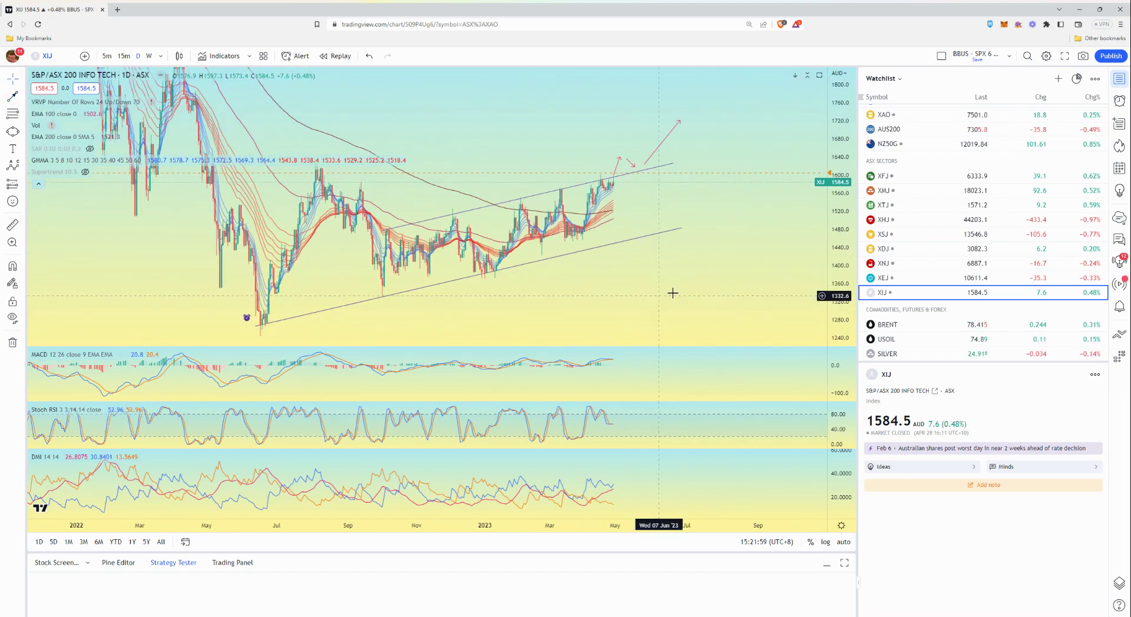
click(12, 97)
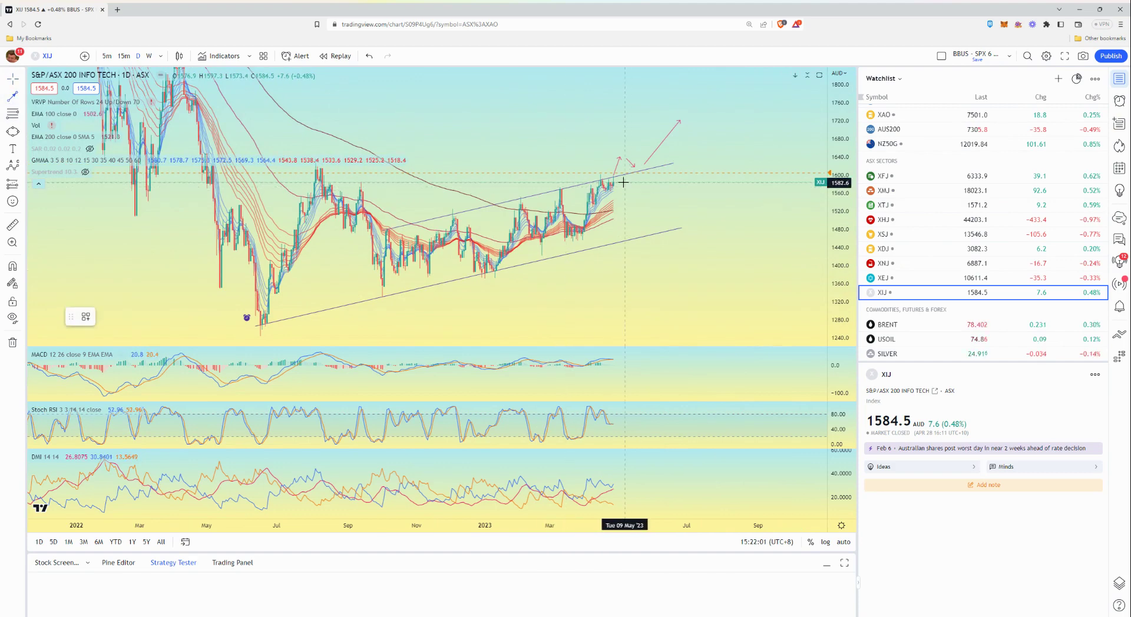
click(654, 227)
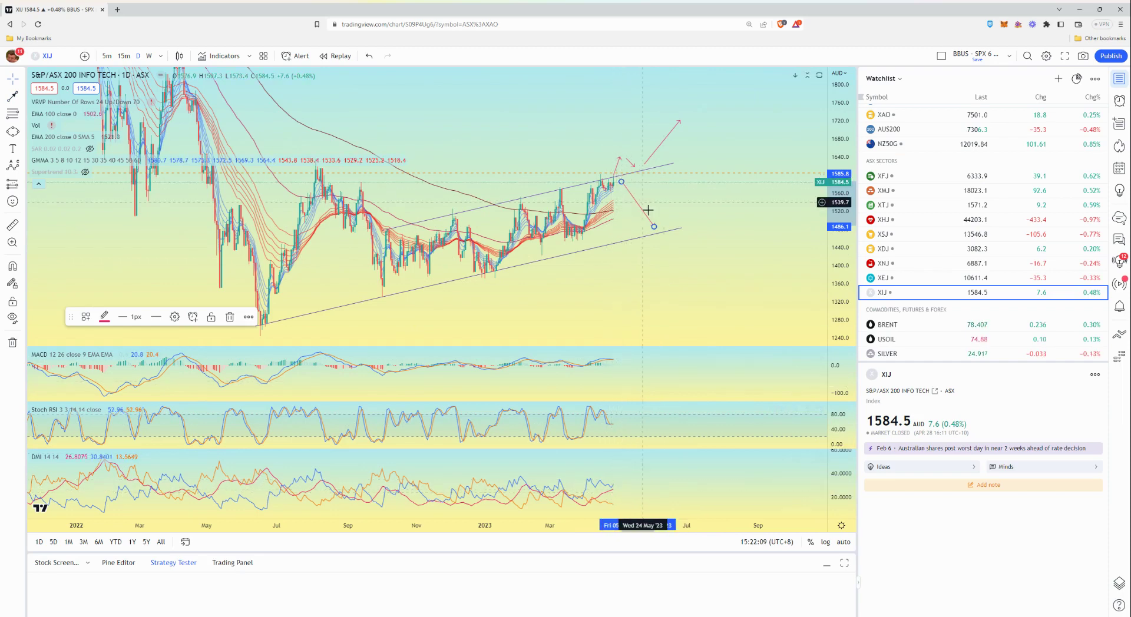
drag(653, 227, 636, 204)
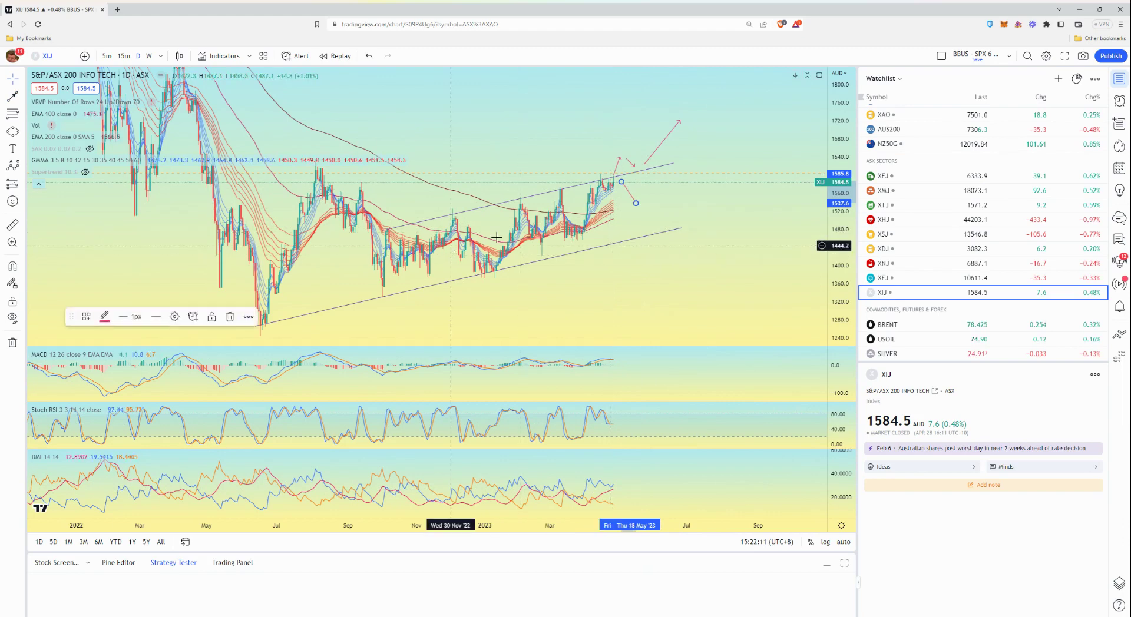
click(720, 275)
drag(739, 280, 707, 283)
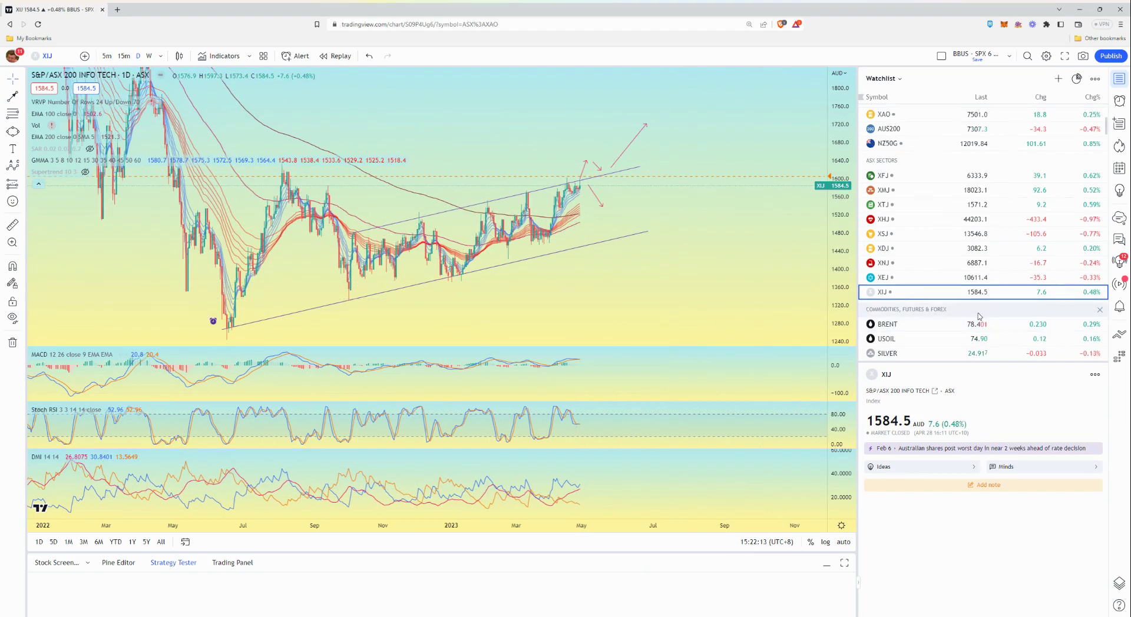
scroll(902, 307, down, 2)
scroll(895, 283, up, 3)
scroll(902, 289, up, 4)
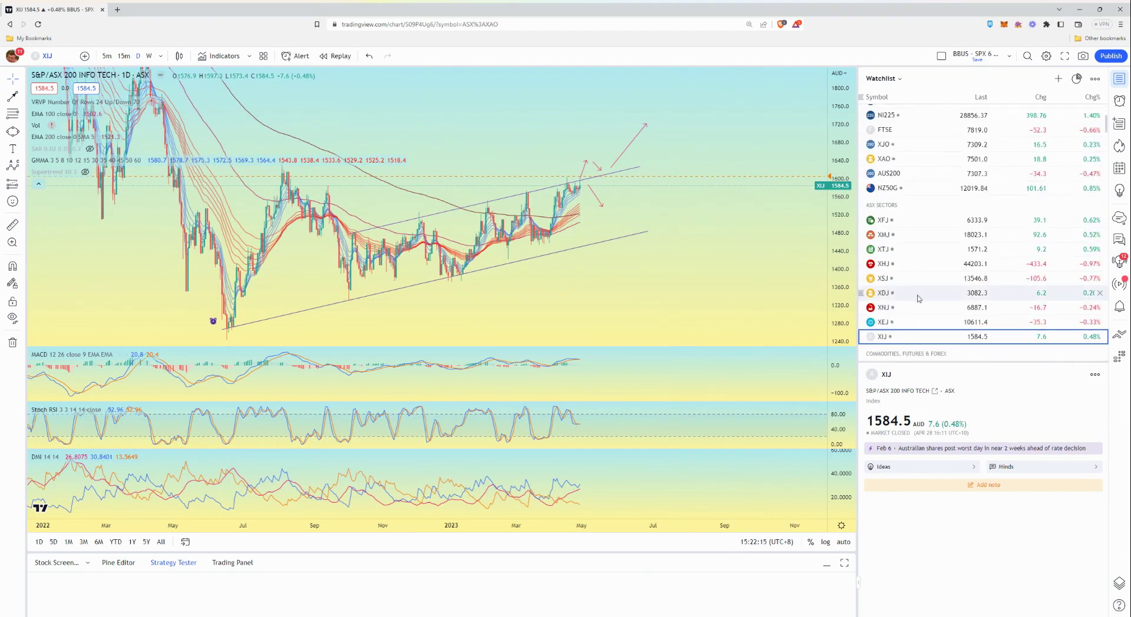
scroll(924, 310, up, 3)
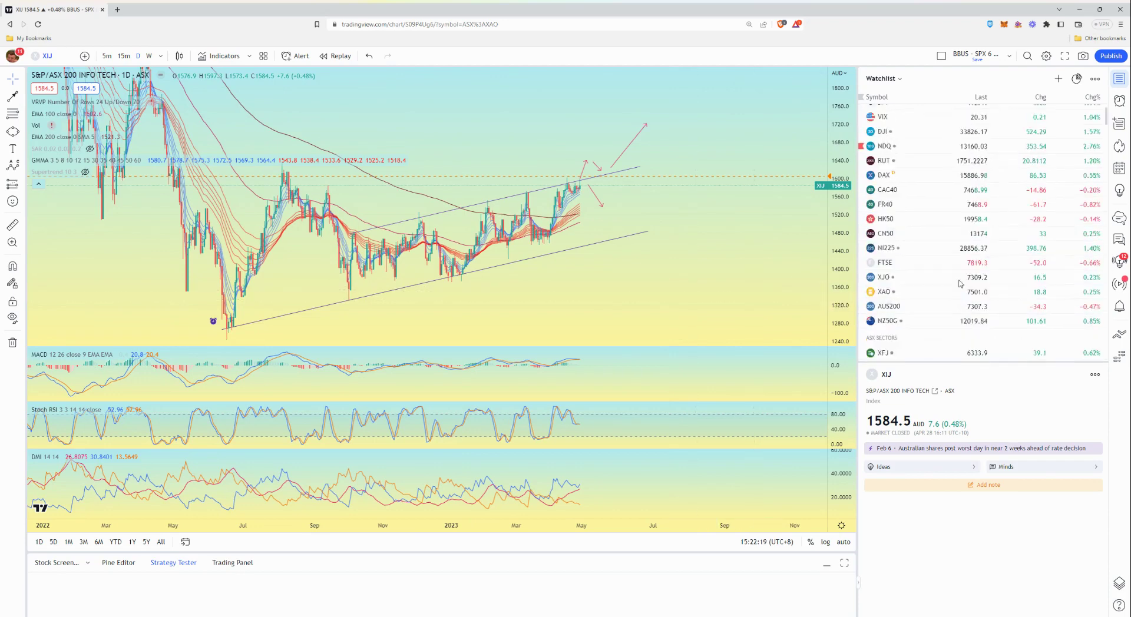
scroll(941, 273, down, 3)
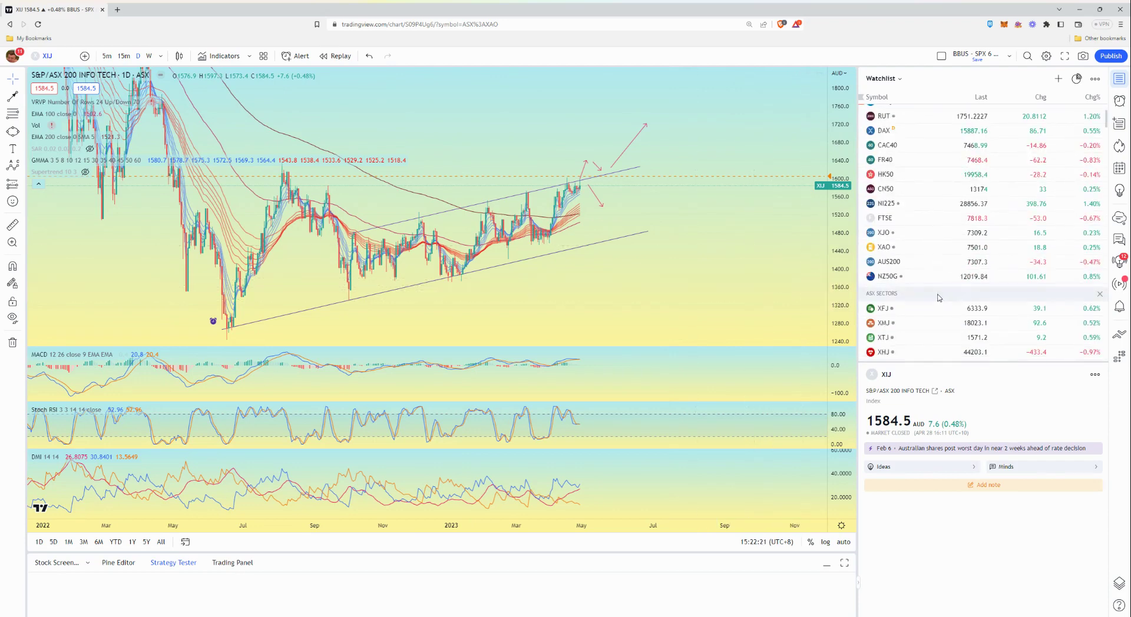
scroll(930, 310, down, 2)
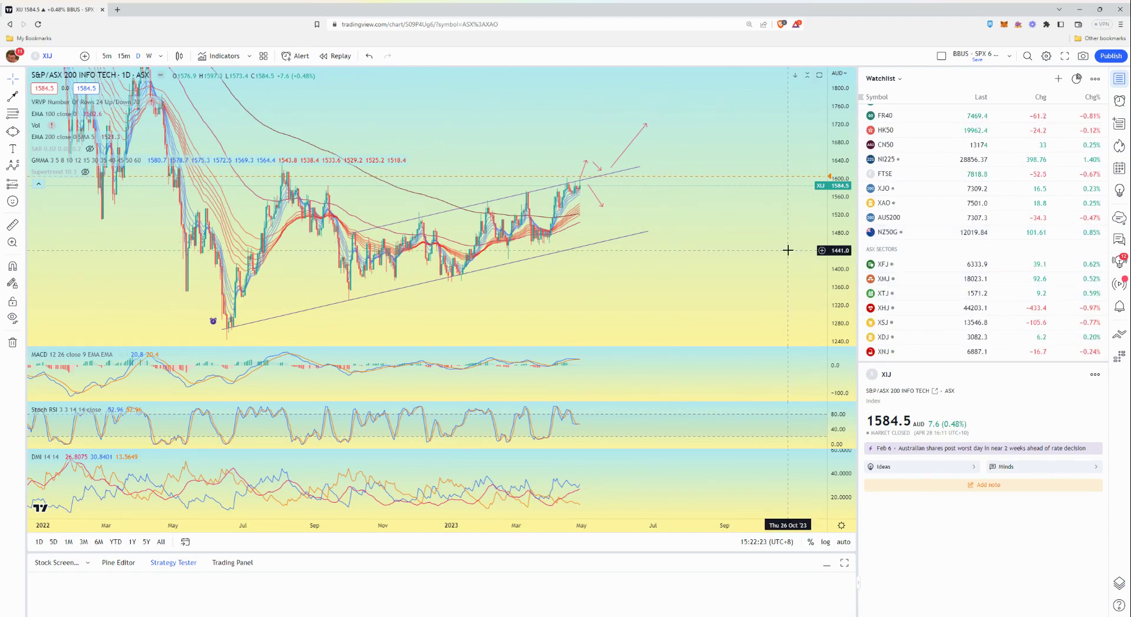